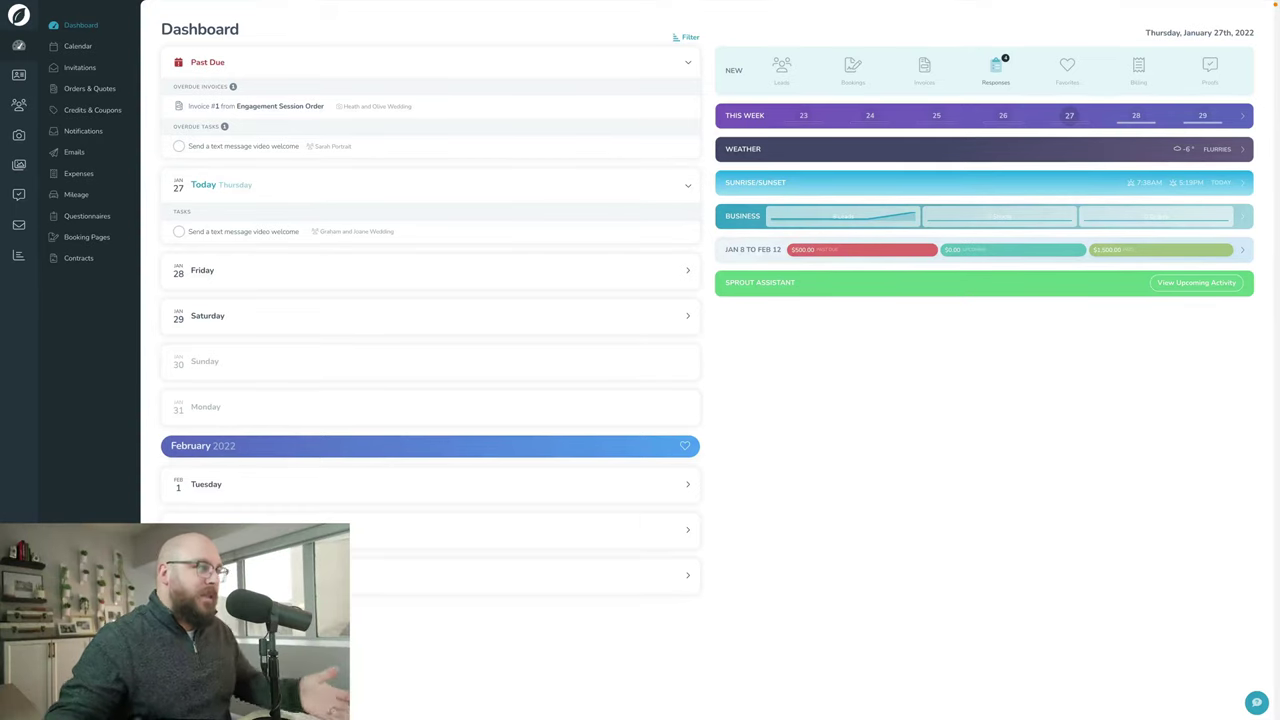
- Open My Price List from Settings > Price Lists and switch Lab Fulfillment to On
{"action": "left_click", "coordinate": [19, 656]}
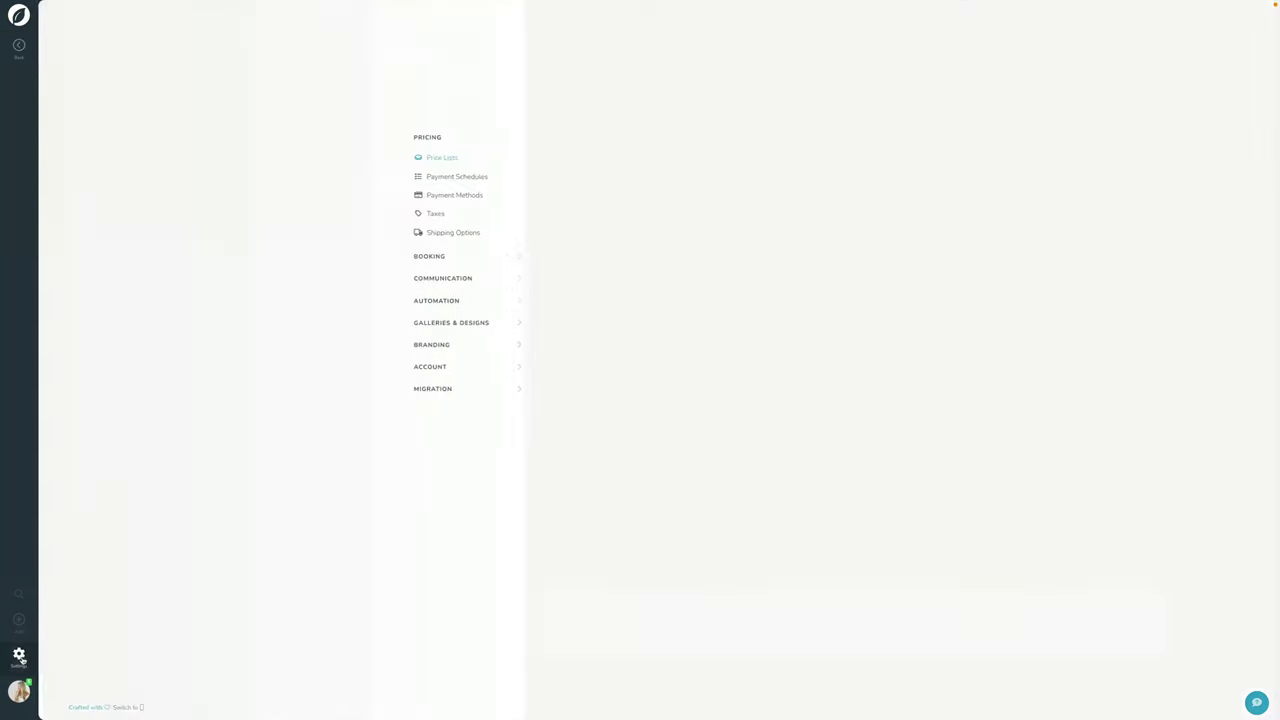
{"action": "left_click", "coordinate": [568, 175]}
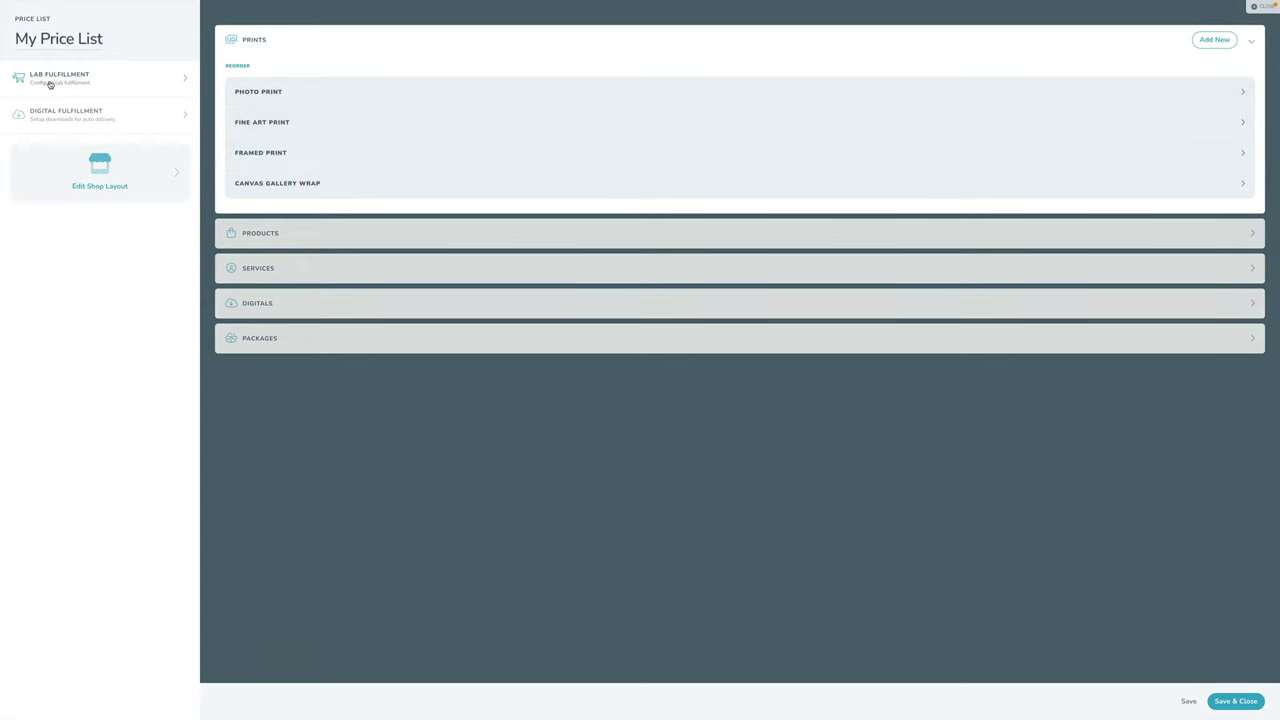
{"action": "left_click", "coordinate": [73, 82]}
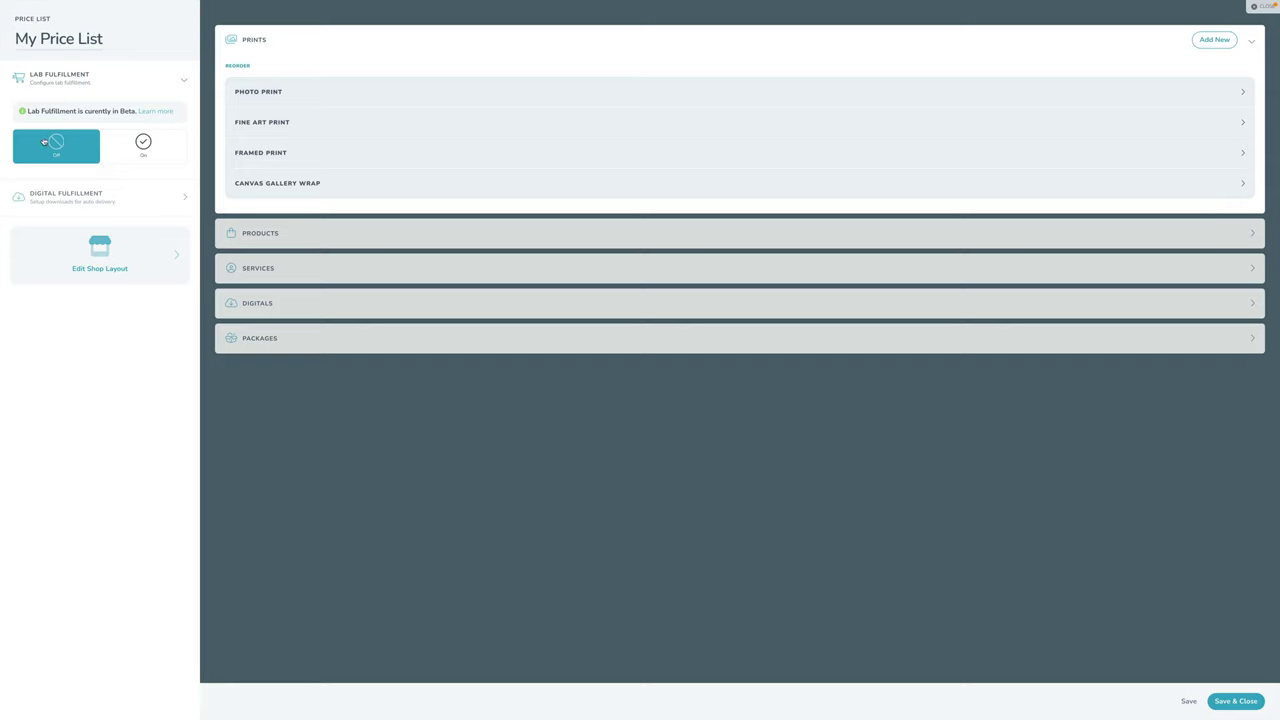
{"action": "left_click", "coordinate": [1215, 40]}
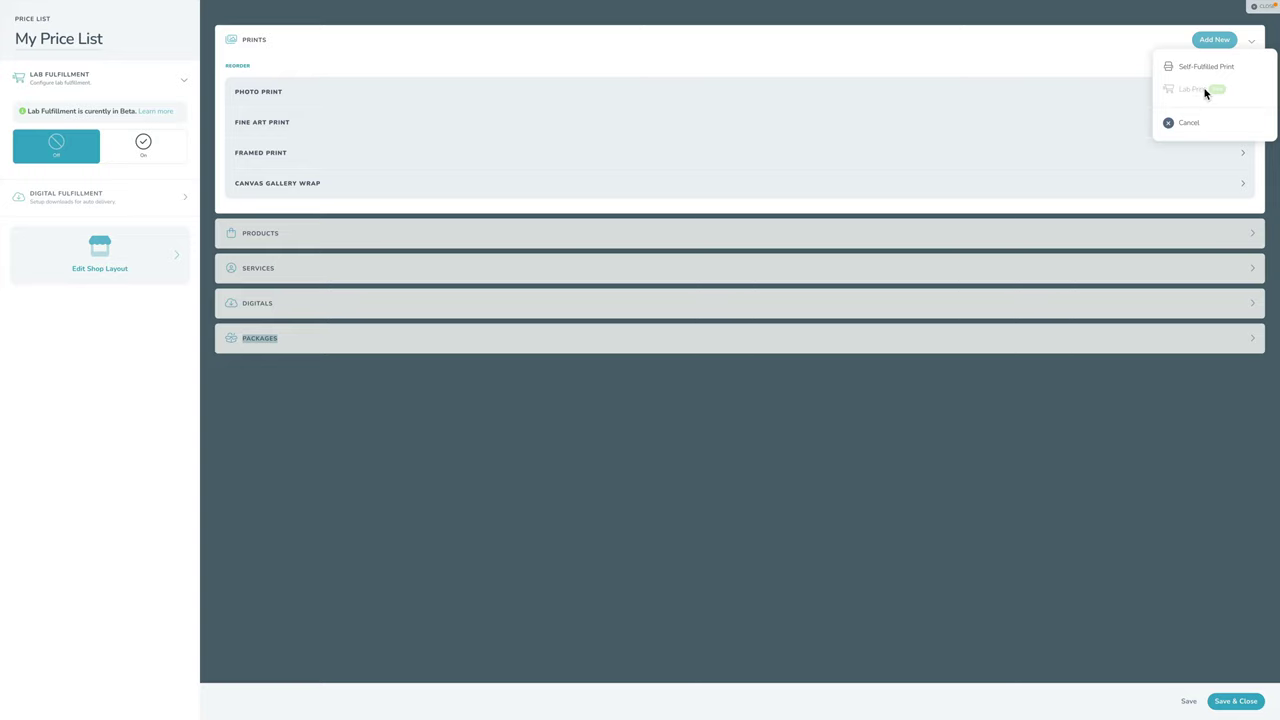
{"action": "left_click", "coordinate": [910, 69]}
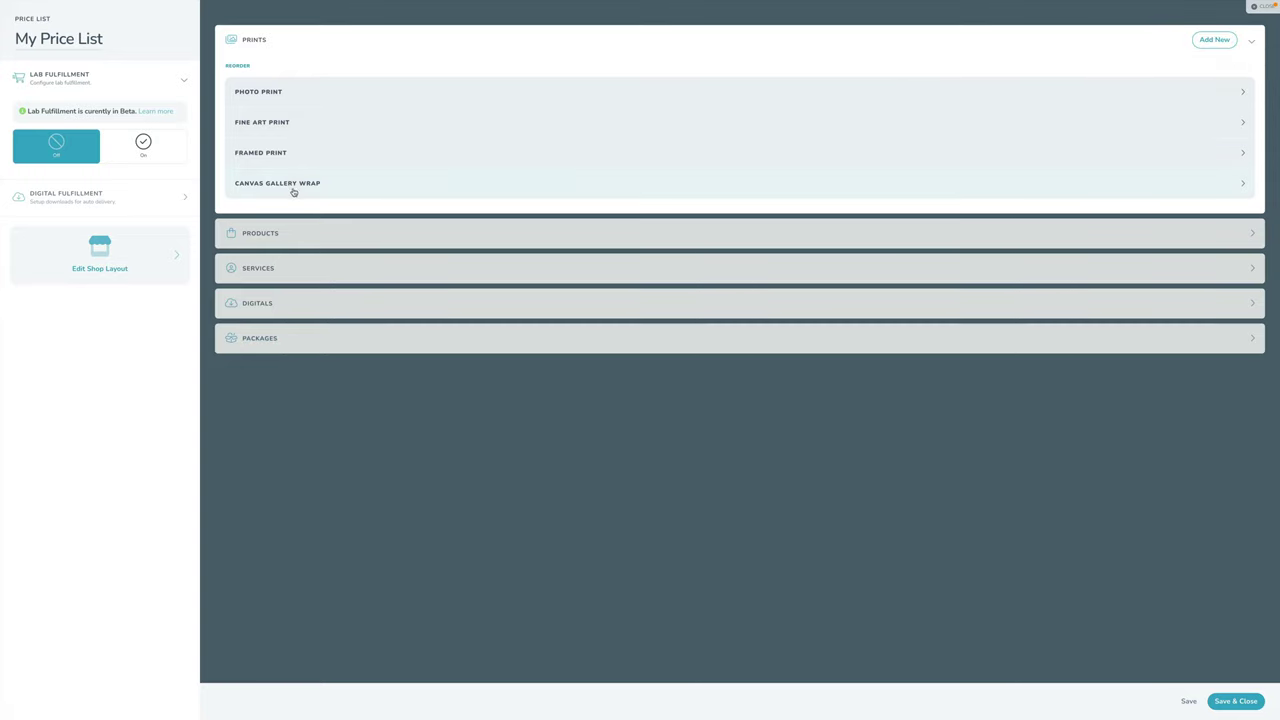
{"action": "left_click", "coordinate": [127, 153]}
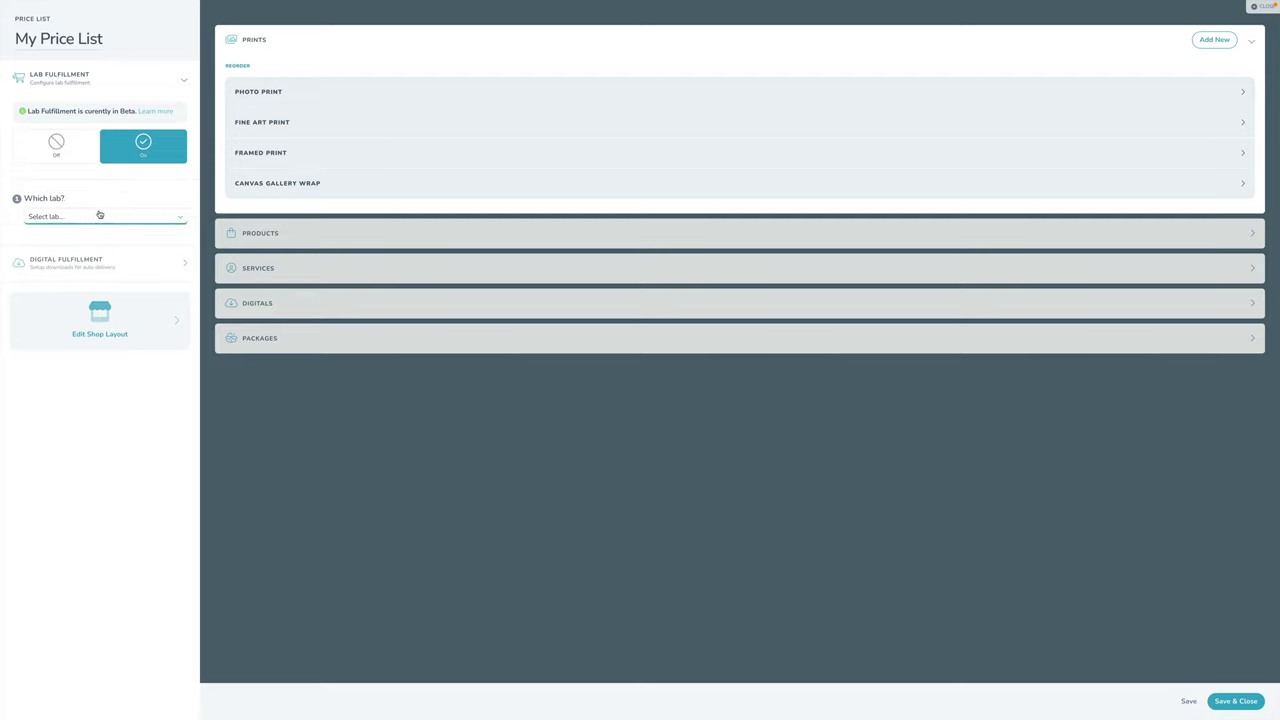
- Pick White House Custom Colour in the 'Which lab?' dropdown and review the settings it reveals
{"action": "left_click", "coordinate": [114, 219]}
{"action": "left_click", "coordinate": [79, 220]}
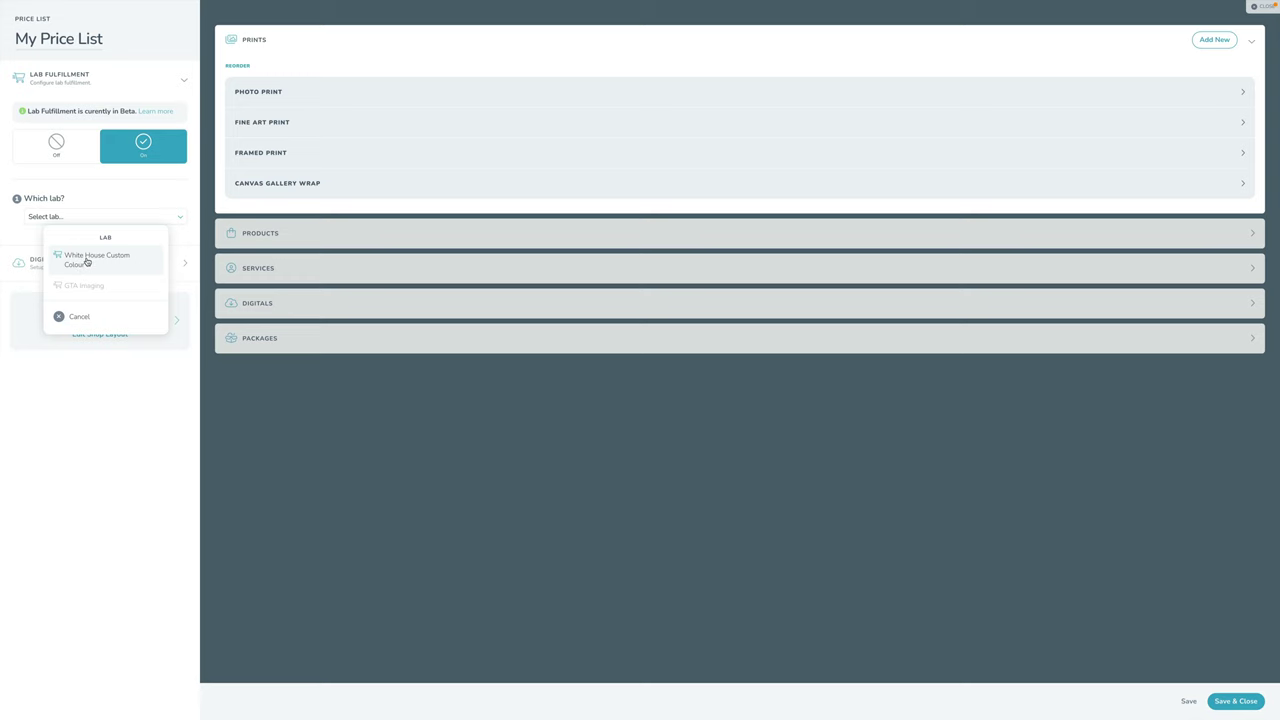
{"action": "left_click", "coordinate": [87, 260]}
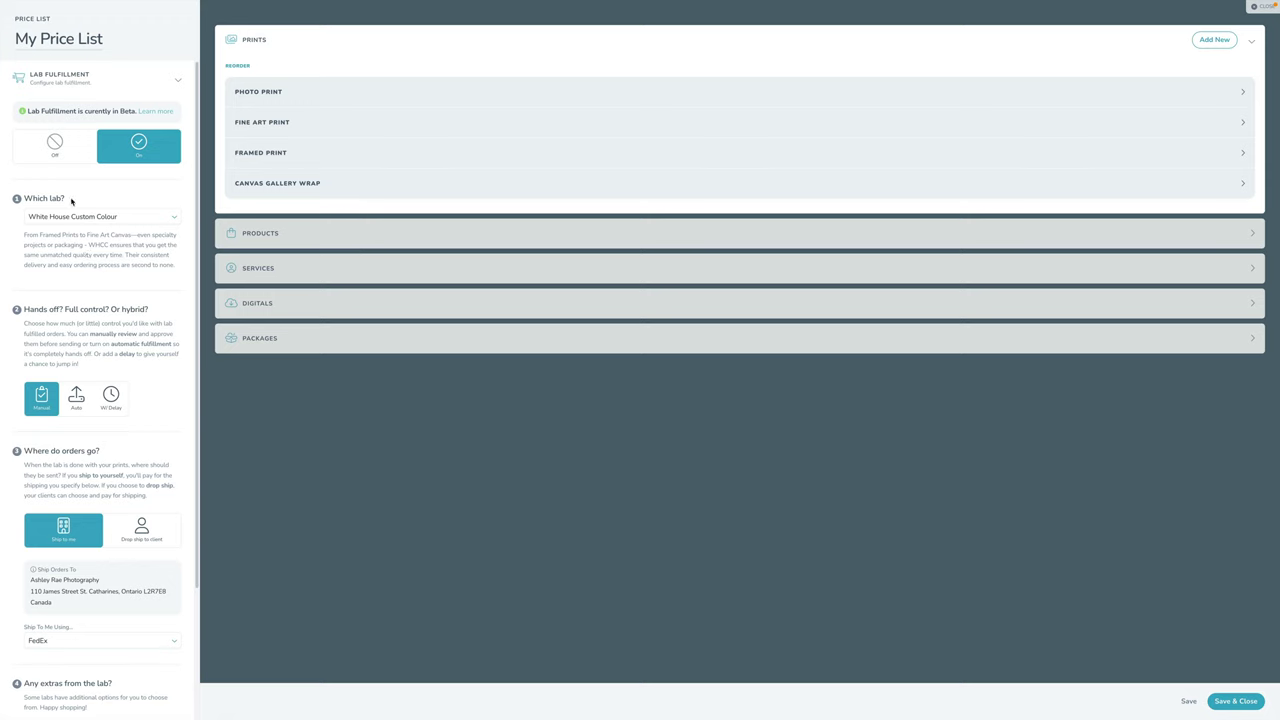
{"action": "scroll", "coordinate": [74, 258], "scroll_direction": "down", "scroll_amount": 2}
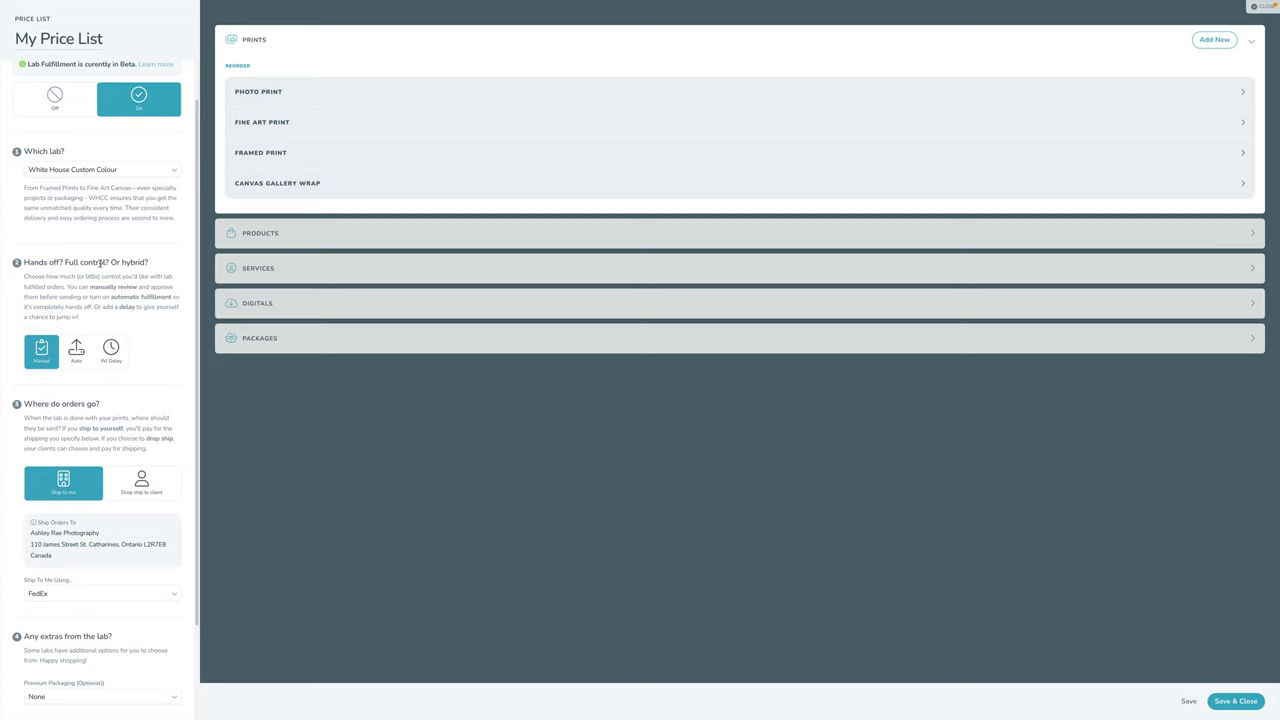
{"action": "scroll", "coordinate": [100, 262], "scroll_direction": "down", "scroll_amount": 1}
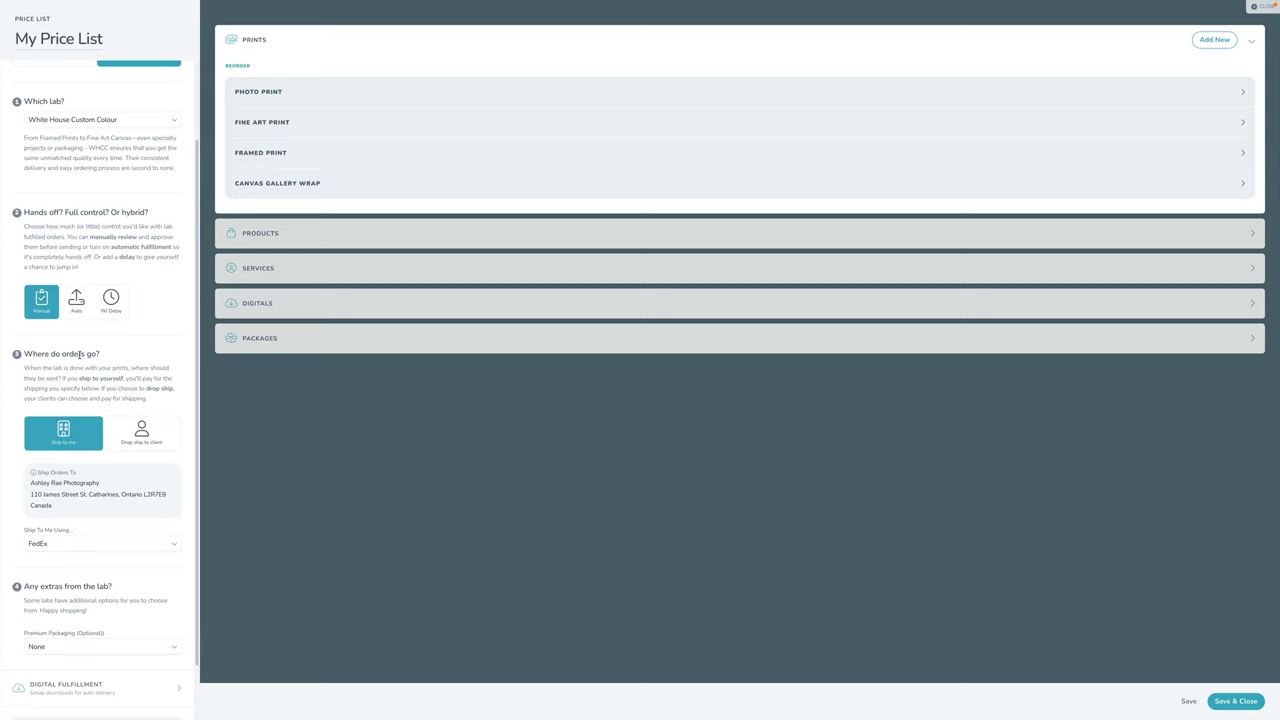
{"action": "scroll", "coordinate": [80, 355], "scroll_direction": "down", "scroll_amount": 1}
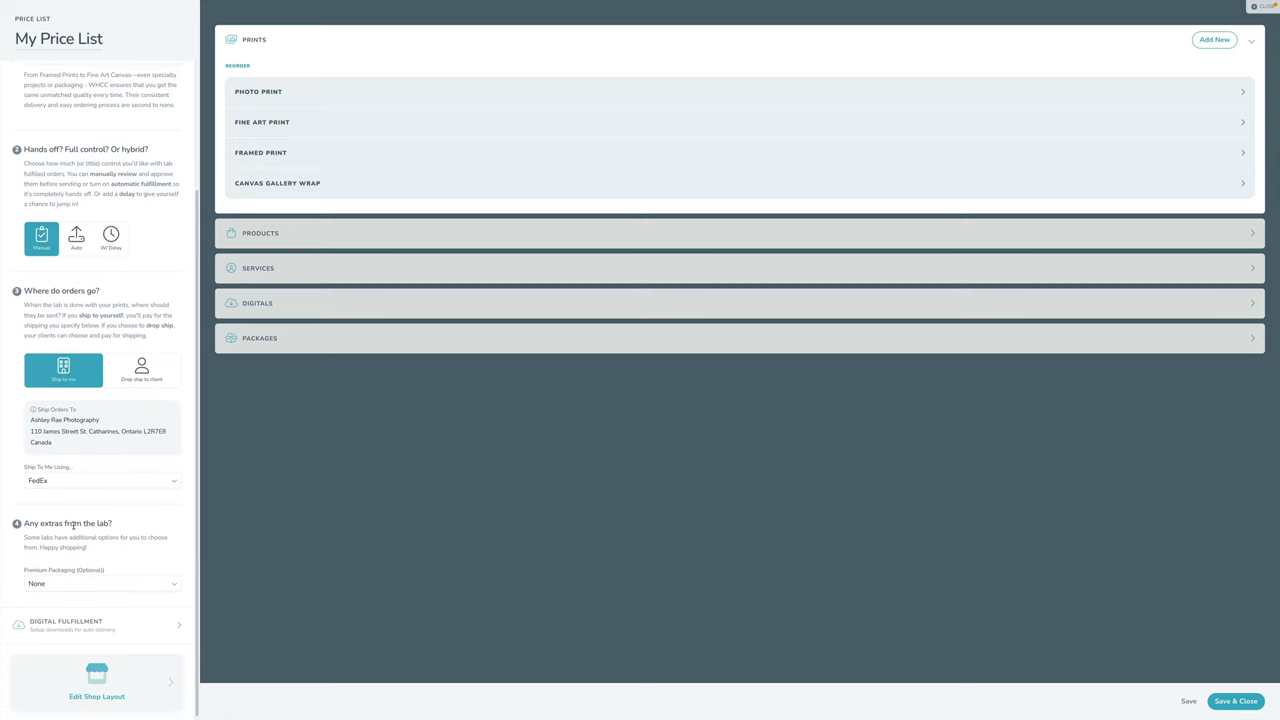
{"action": "scroll", "coordinate": [73, 523], "scroll_direction": "up", "scroll_amount": 2}
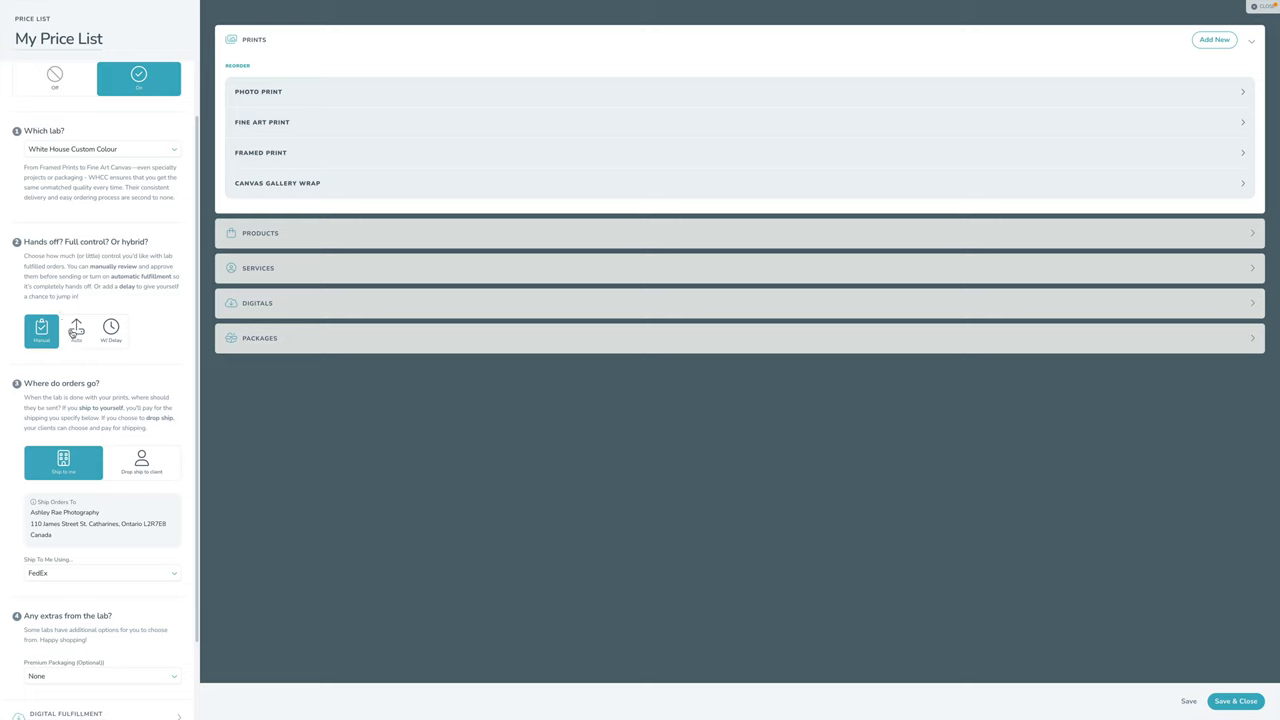
{"action": "left_click", "coordinate": [70, 333]}
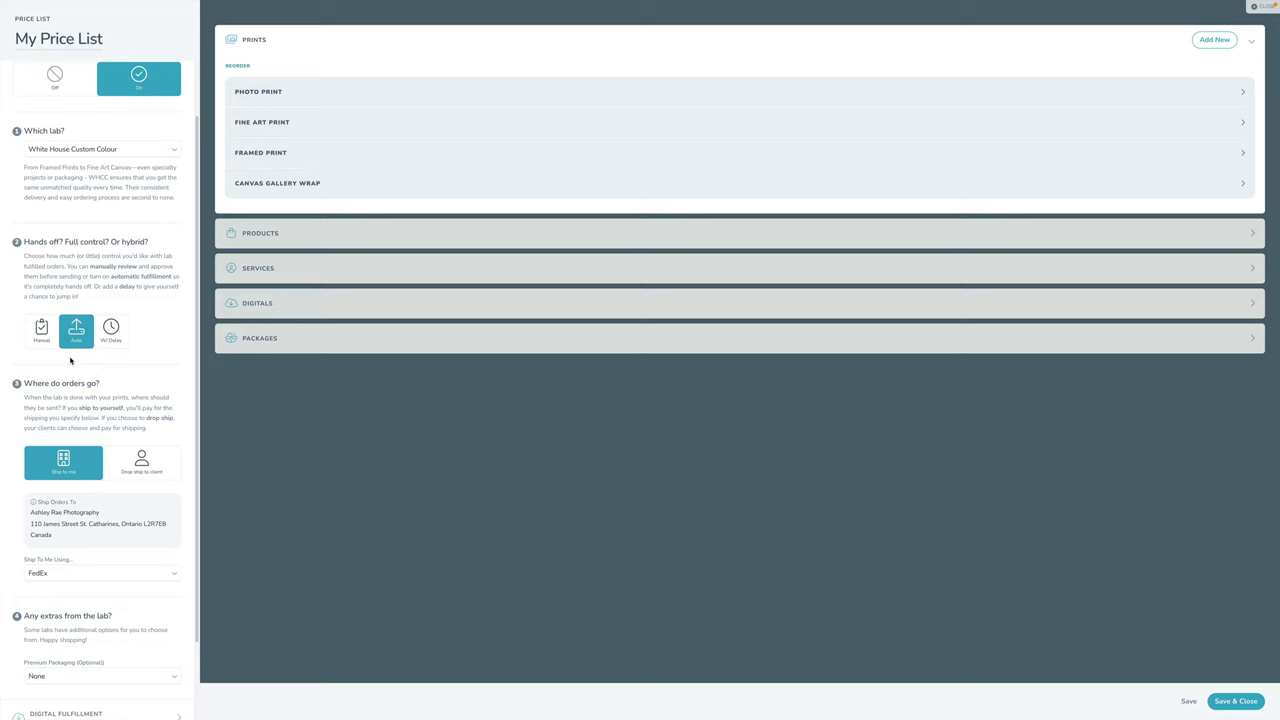
{"action": "left_click", "coordinate": [112, 332]}
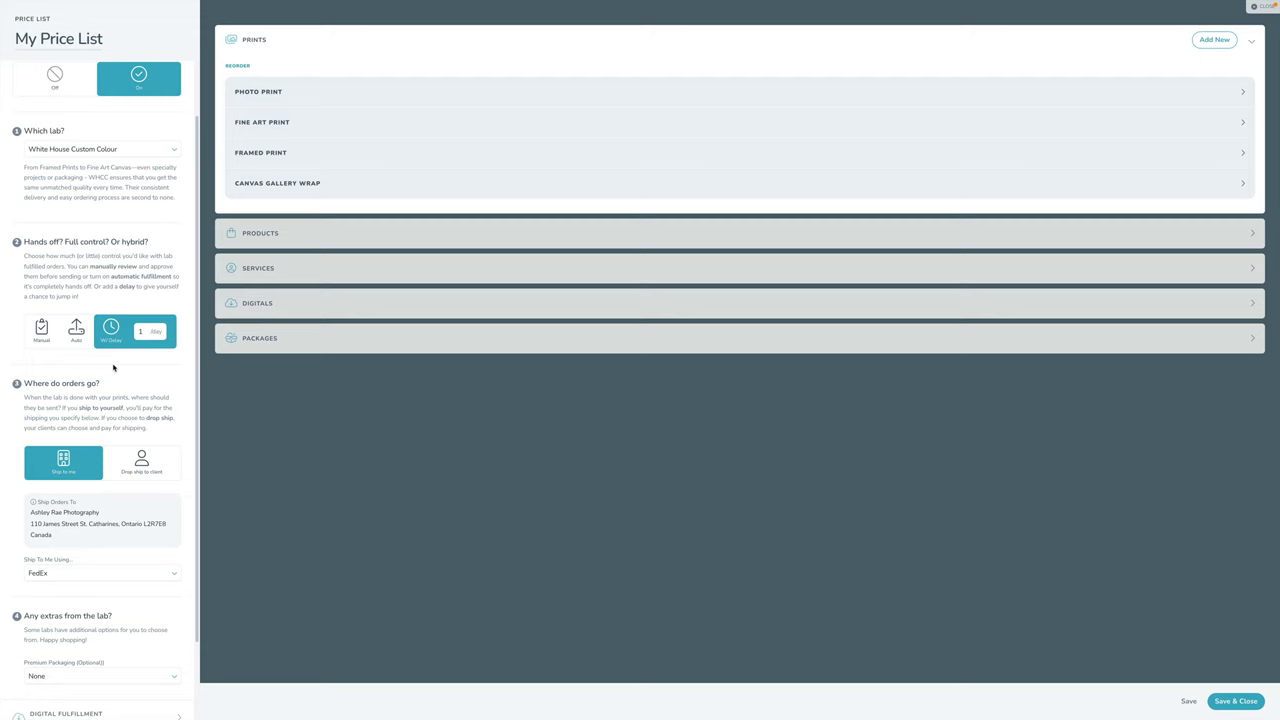
{"action": "left_click", "coordinate": [52, 344]}
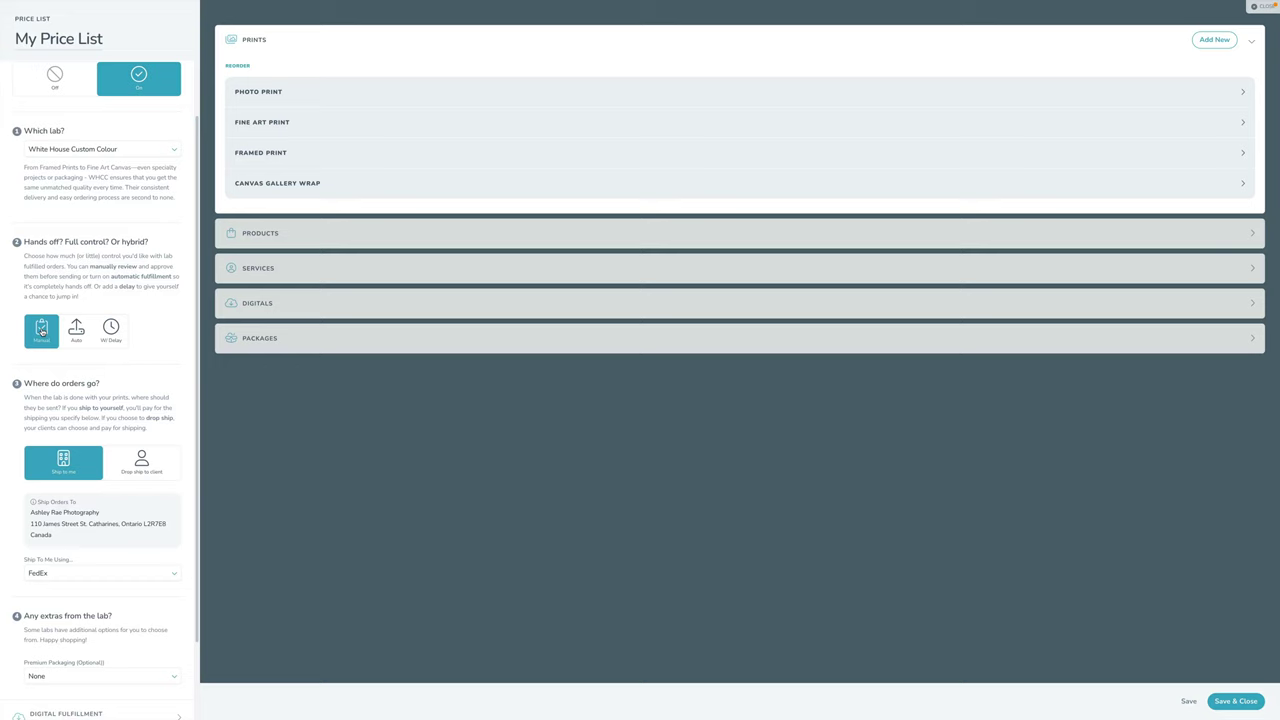
- Try Drop ship to client, return to Ship to me, and keep FedEx as the carrier
{"action": "scroll", "coordinate": [41, 331], "scroll_direction": "down", "scroll_amount": 1}
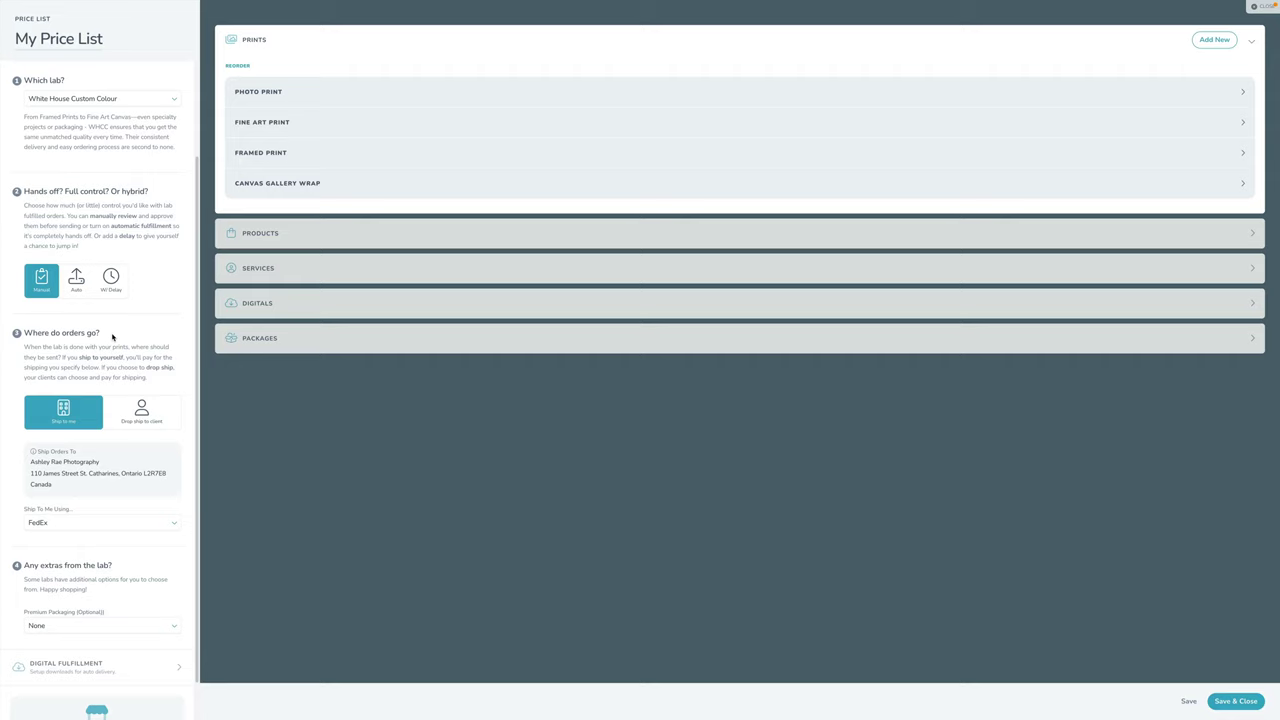
{"action": "left_click", "coordinate": [138, 421]}
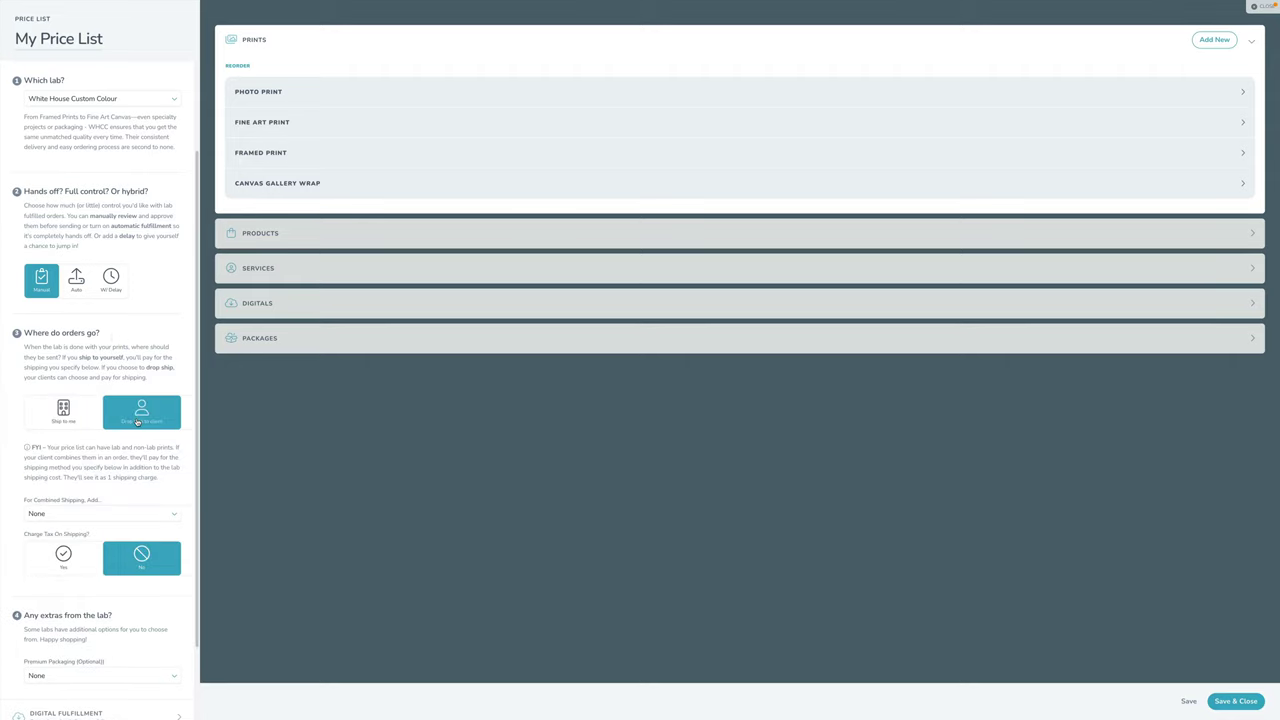
{"action": "left_click", "coordinate": [64, 414]}
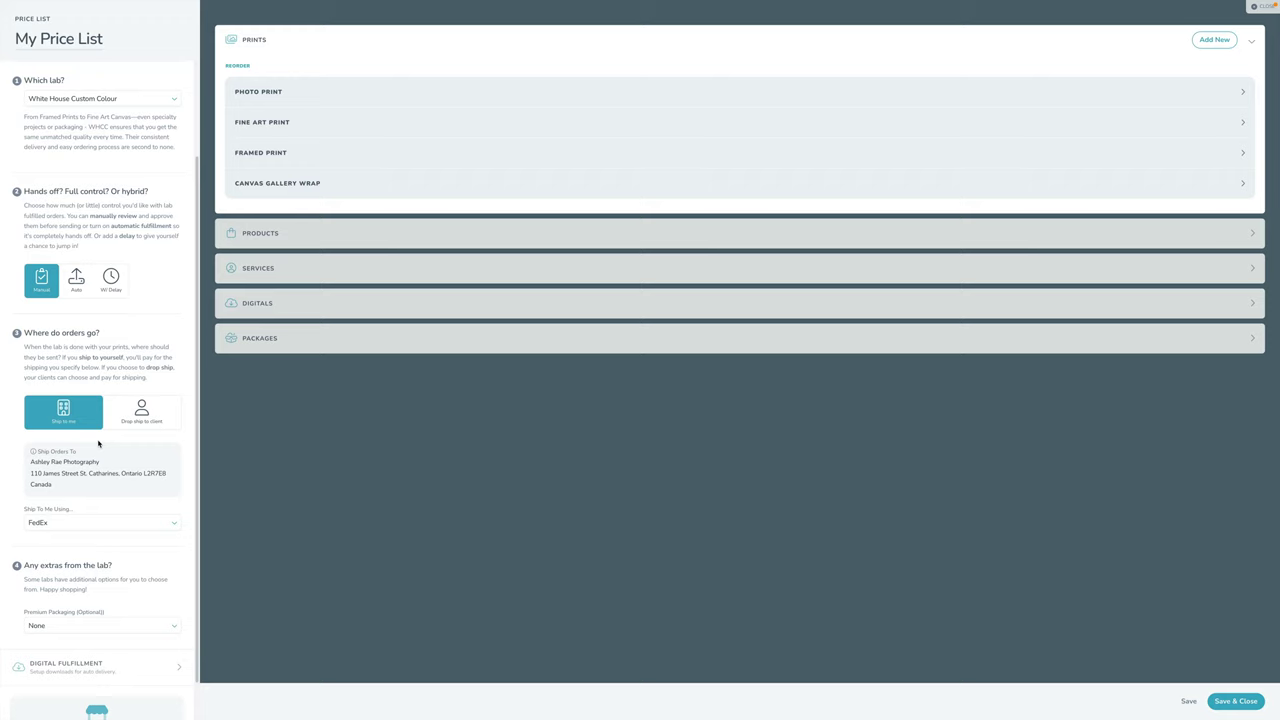
{"action": "scroll", "coordinate": [99, 446], "scroll_direction": "down", "scroll_amount": 1}
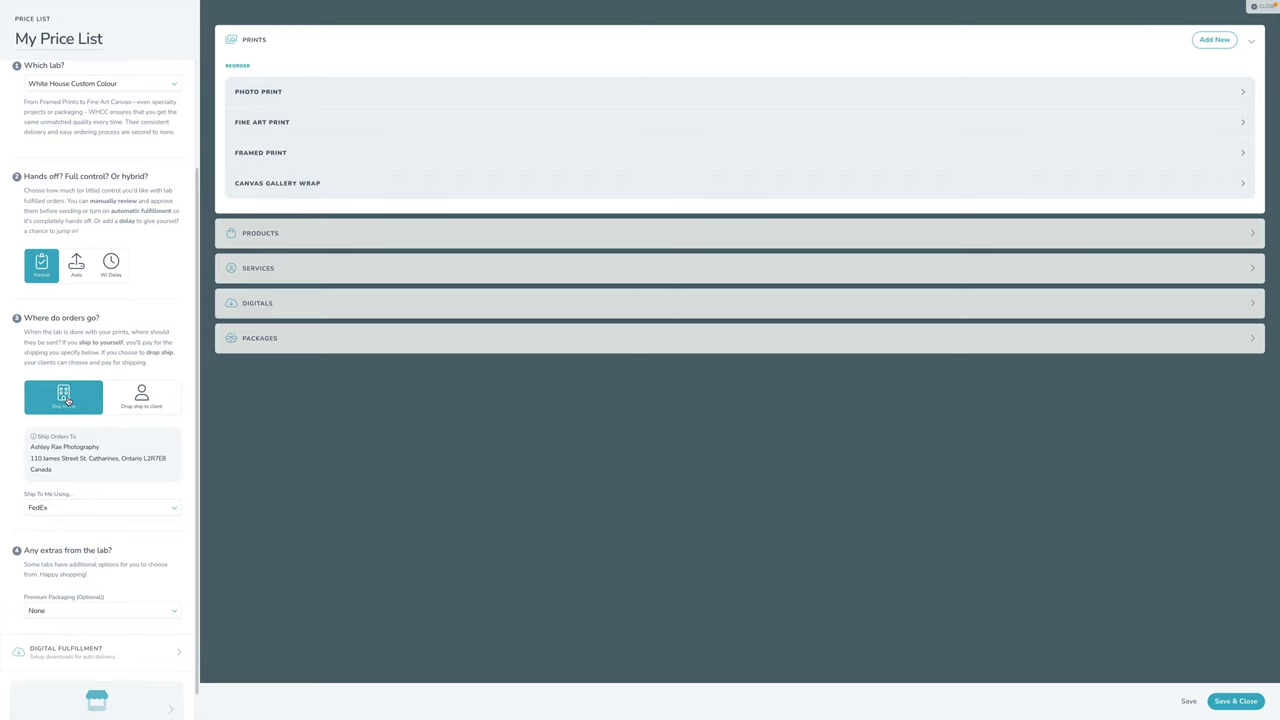
{"action": "left_click", "coordinate": [58, 508]}
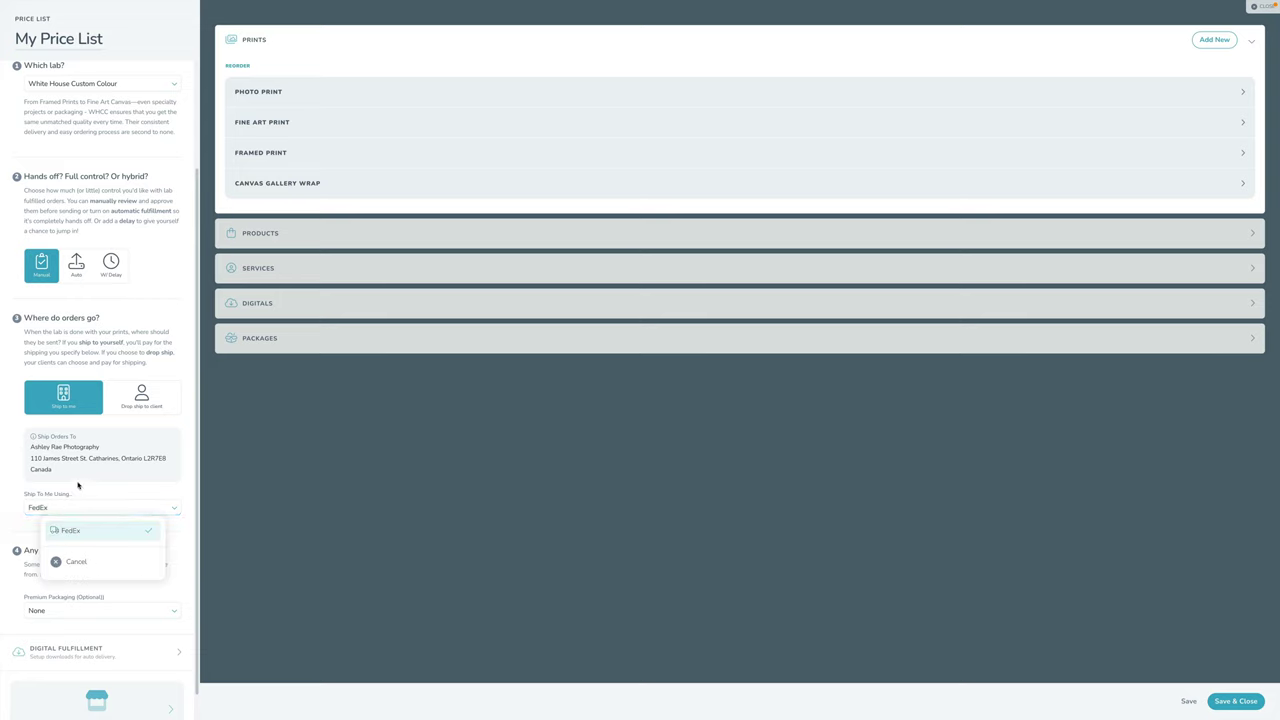
{"action": "left_click", "coordinate": [78, 485]}
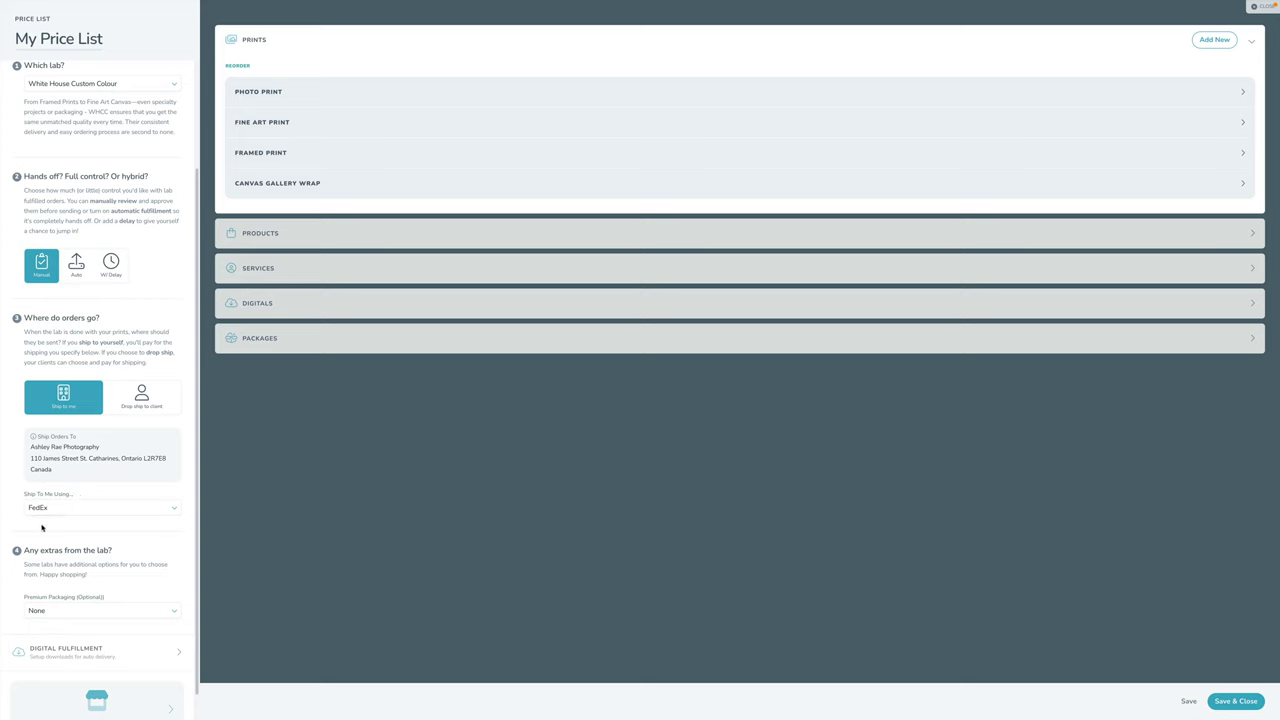
- Set orders to Drop ship to client and highlight the combined-shipping FYI note
{"action": "left_click", "coordinate": [128, 406]}
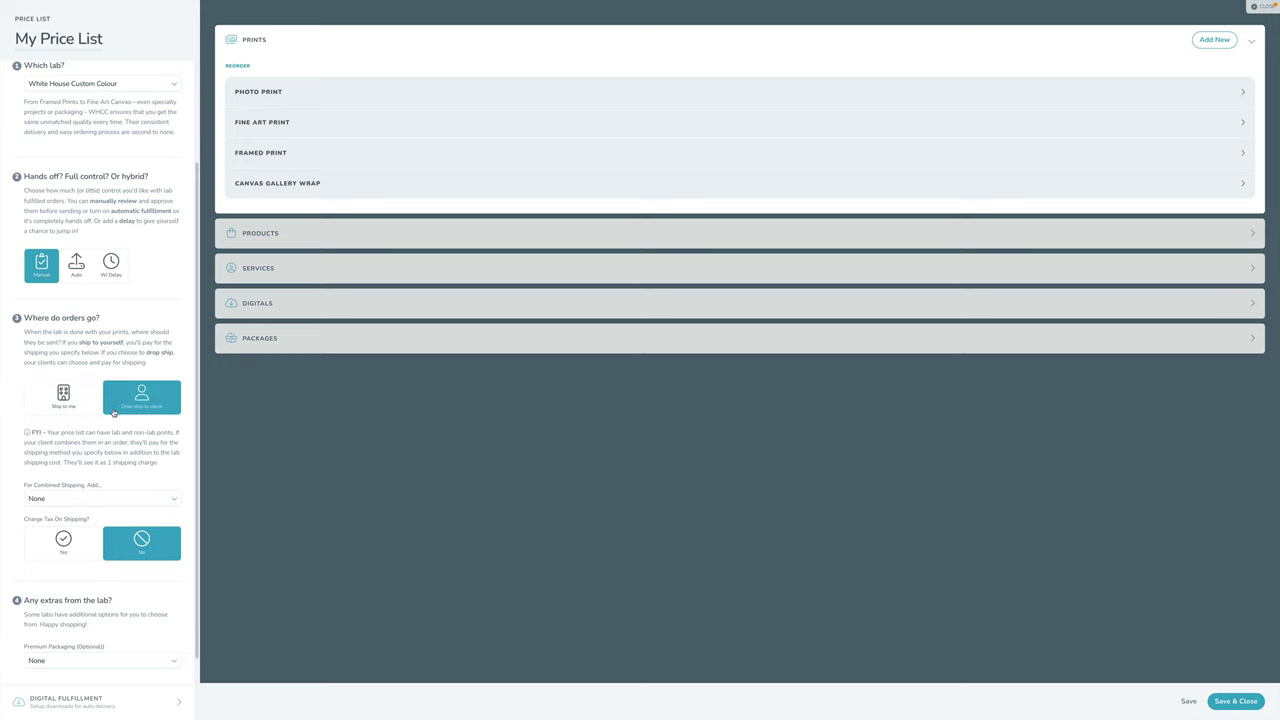
{"action": "scroll", "coordinate": [100, 430], "scroll_direction": "down", "scroll_amount": 1}
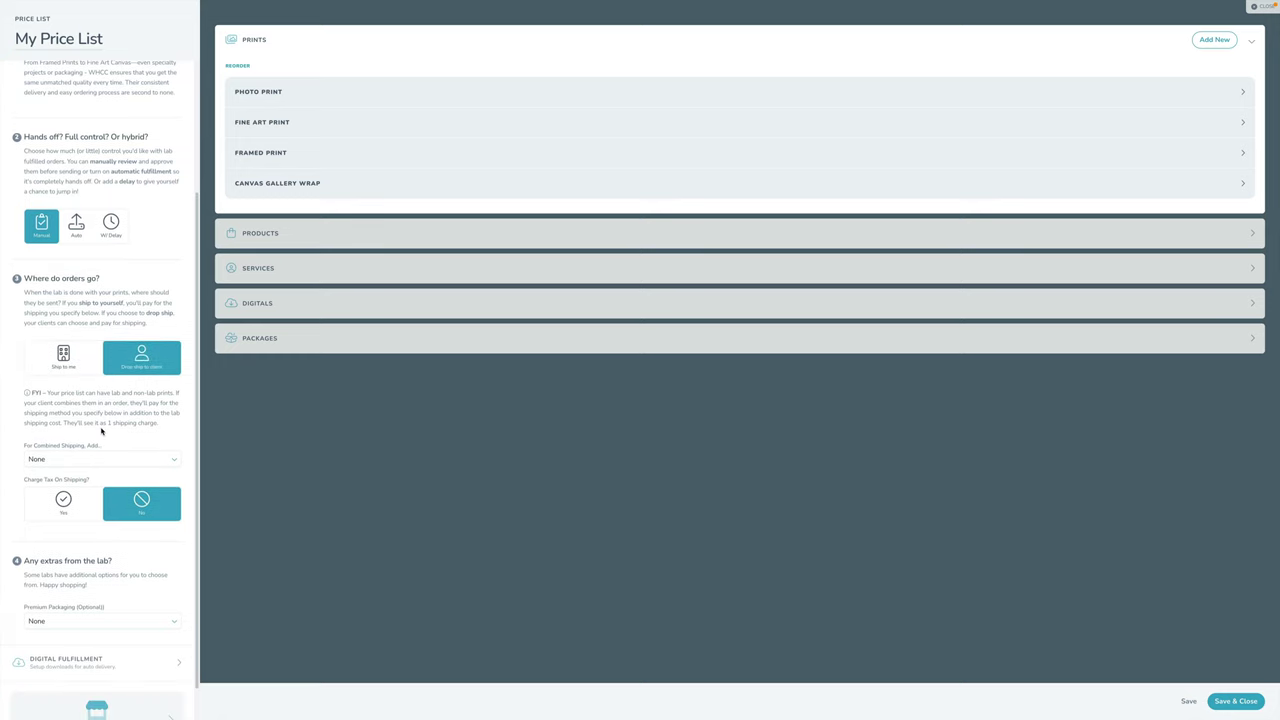
{"action": "scroll", "coordinate": [80, 408], "scroll_direction": "down", "scroll_amount": 1}
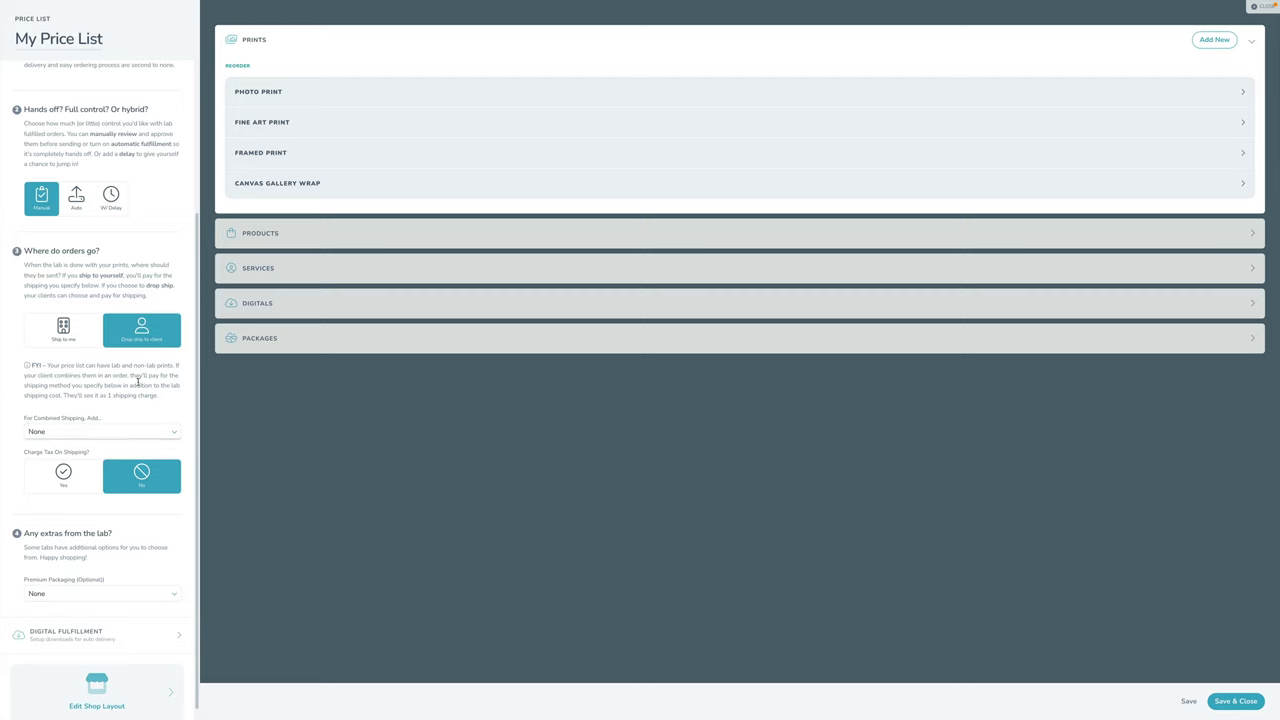
{"action": "left_click_drag", "start_coordinate": [26, 366], "coordinate": [165, 398]}
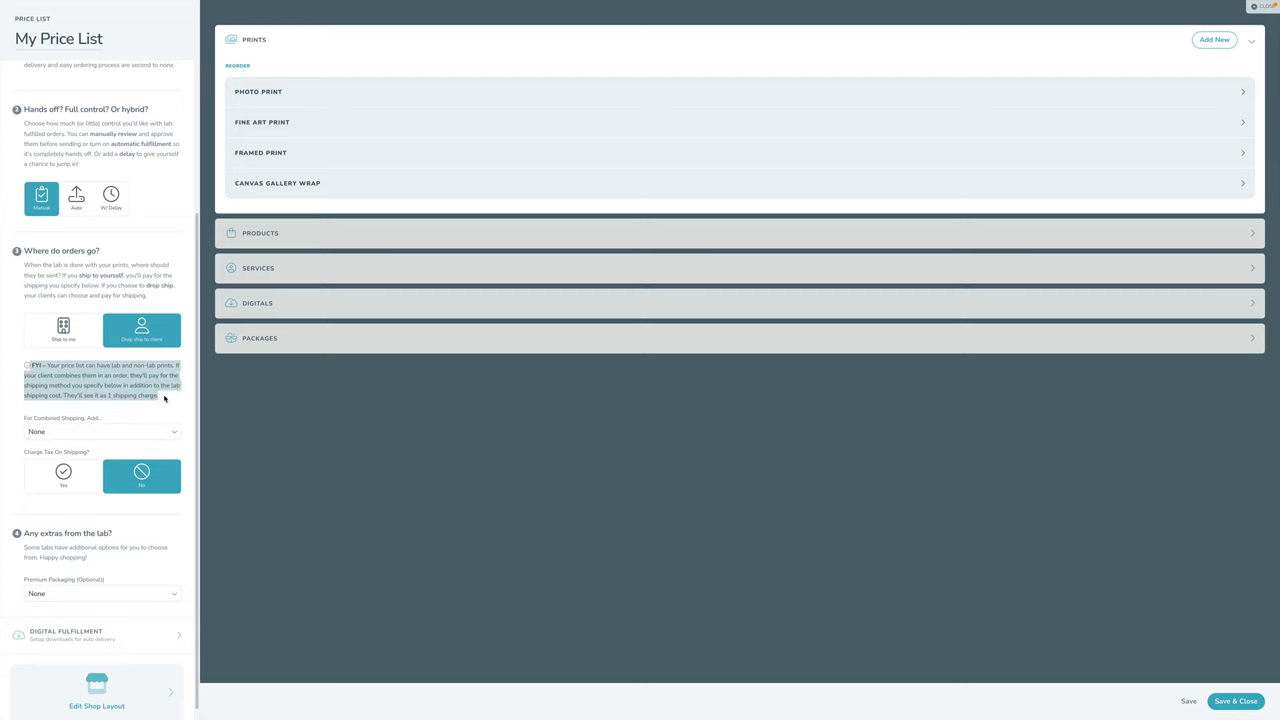
- Keep combined shipping at None, charge tax on shipping, and leave Premium Packaging at None
{"action": "left_click", "coordinate": [169, 398]}
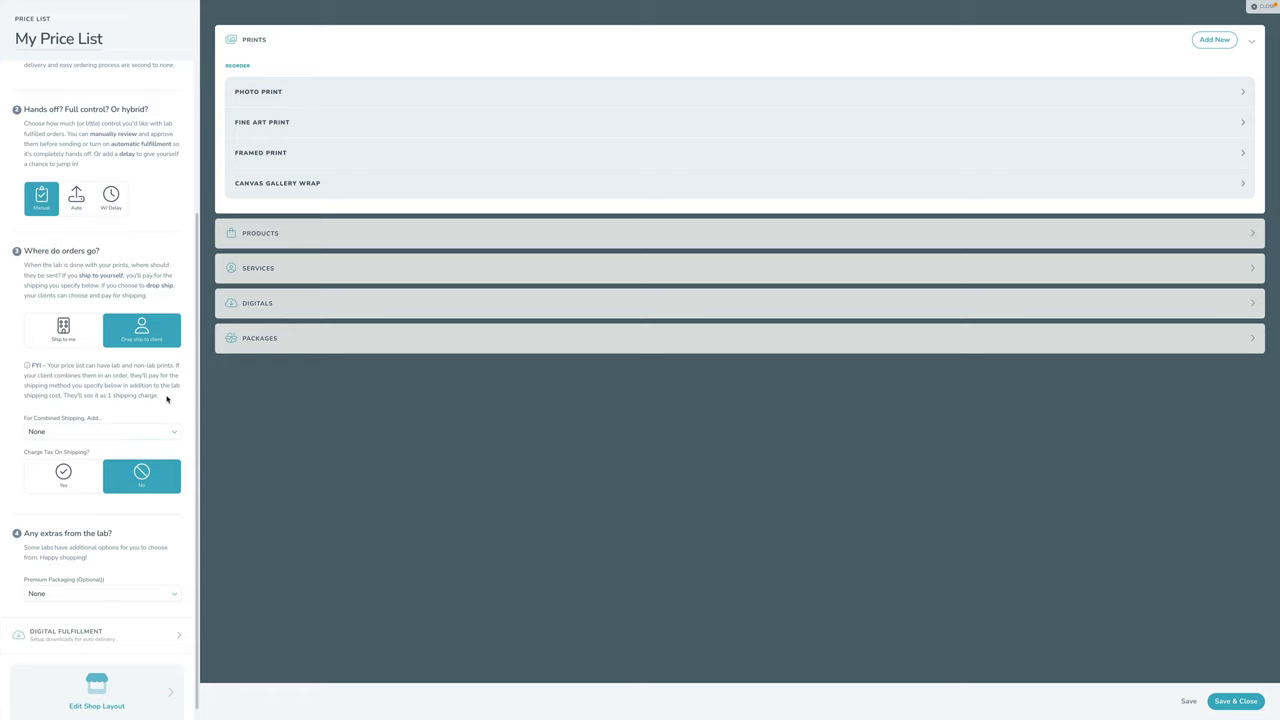
{"action": "left_click", "coordinate": [113, 432]}
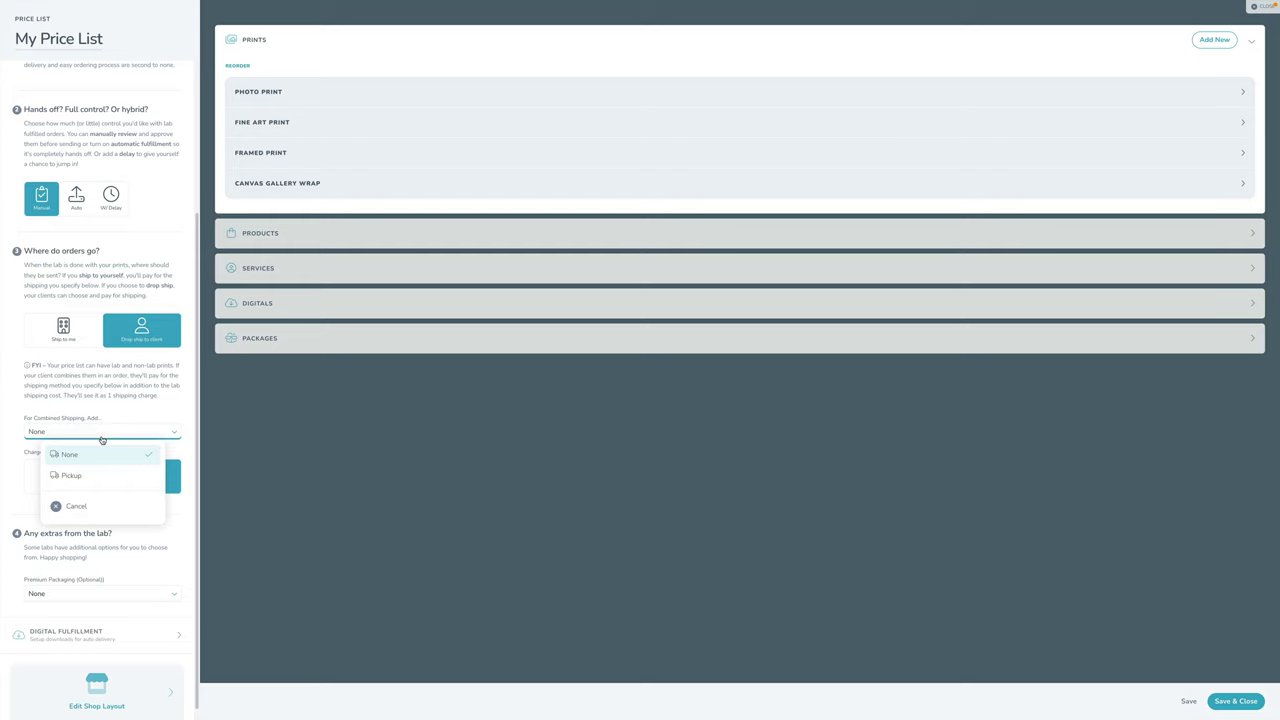
{"action": "left_click", "coordinate": [43, 418]}
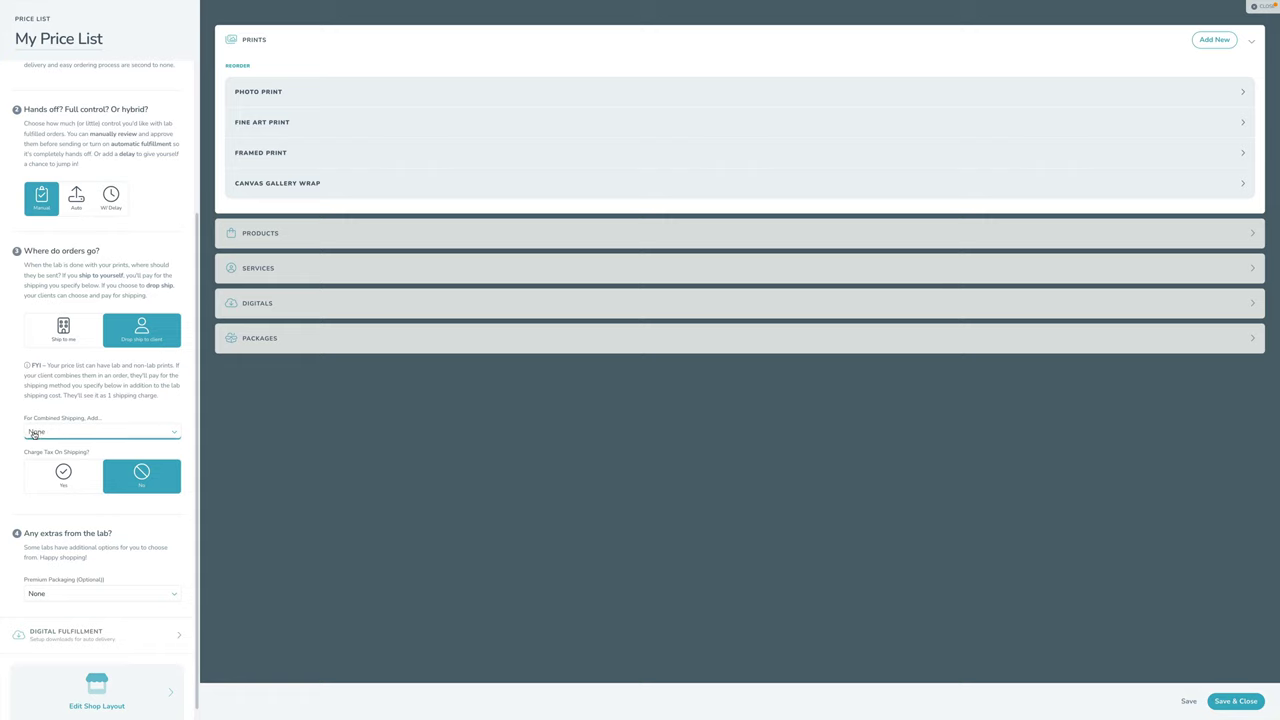
{"action": "left_click", "coordinate": [70, 483]}
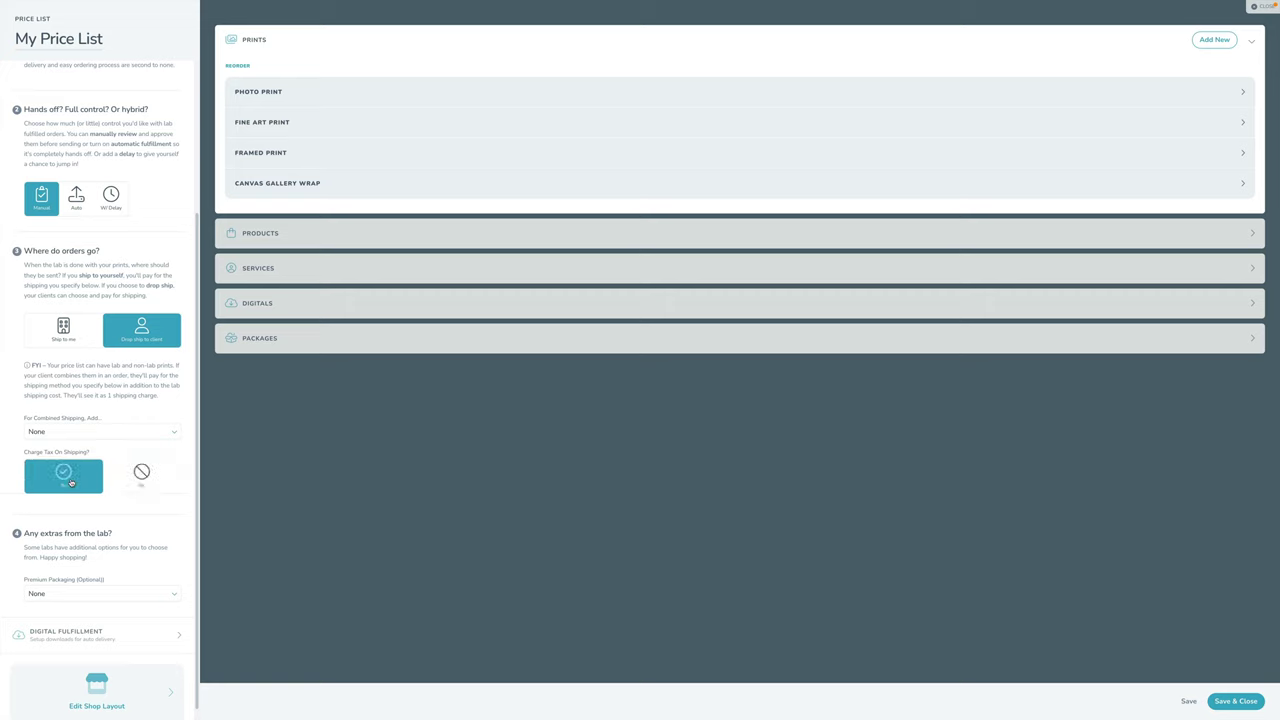
{"action": "scroll", "coordinate": [70, 483], "scroll_direction": "down", "scroll_amount": 1}
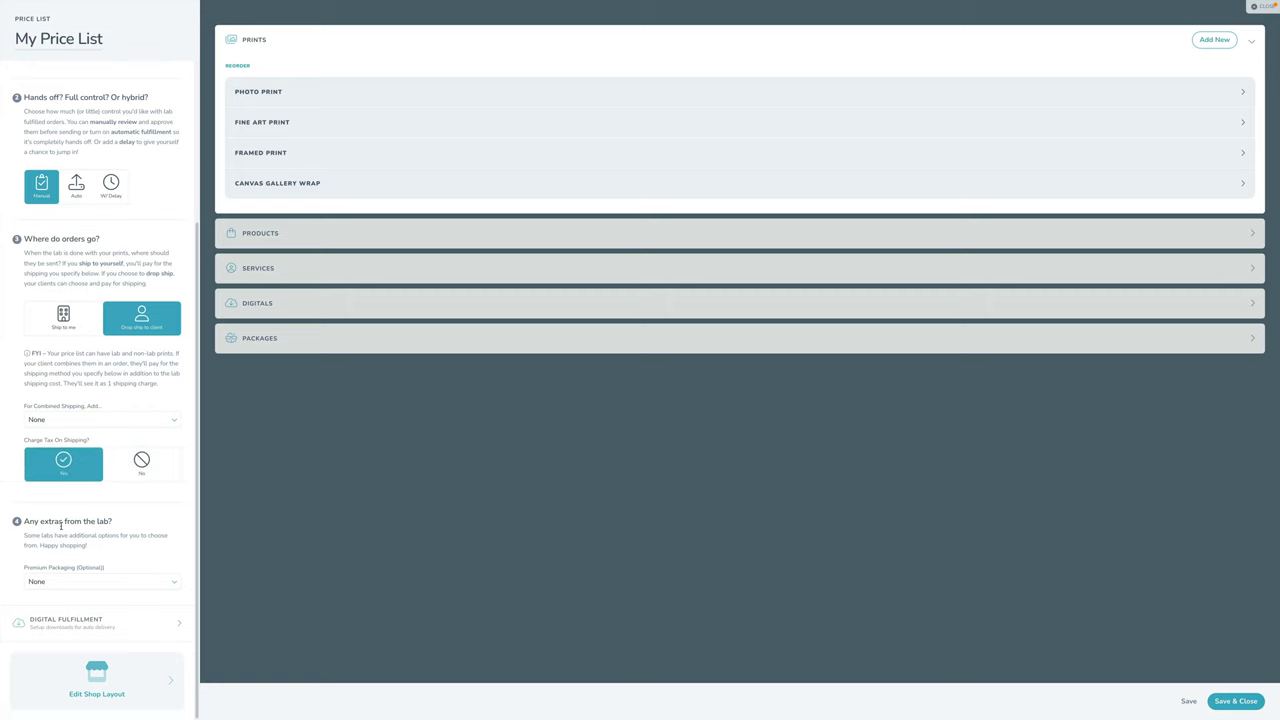
{"action": "left_click", "coordinate": [88, 580]}
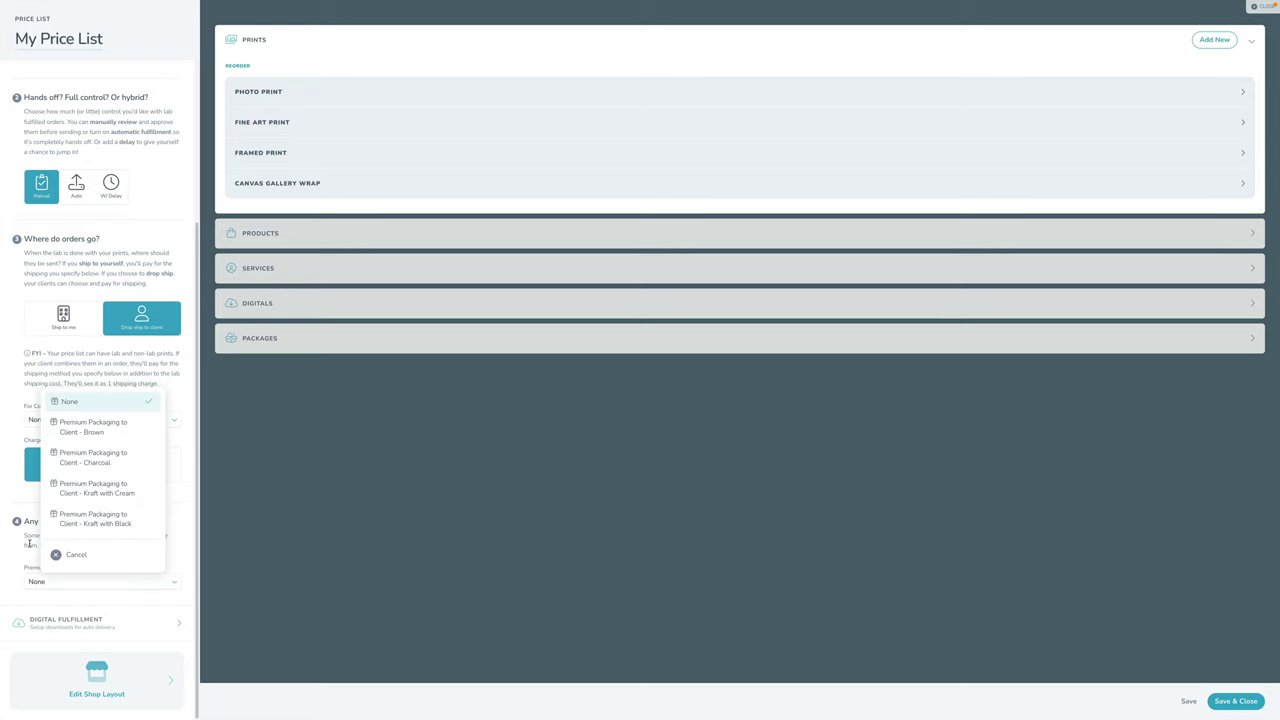
{"action": "left_click", "coordinate": [73, 586]}
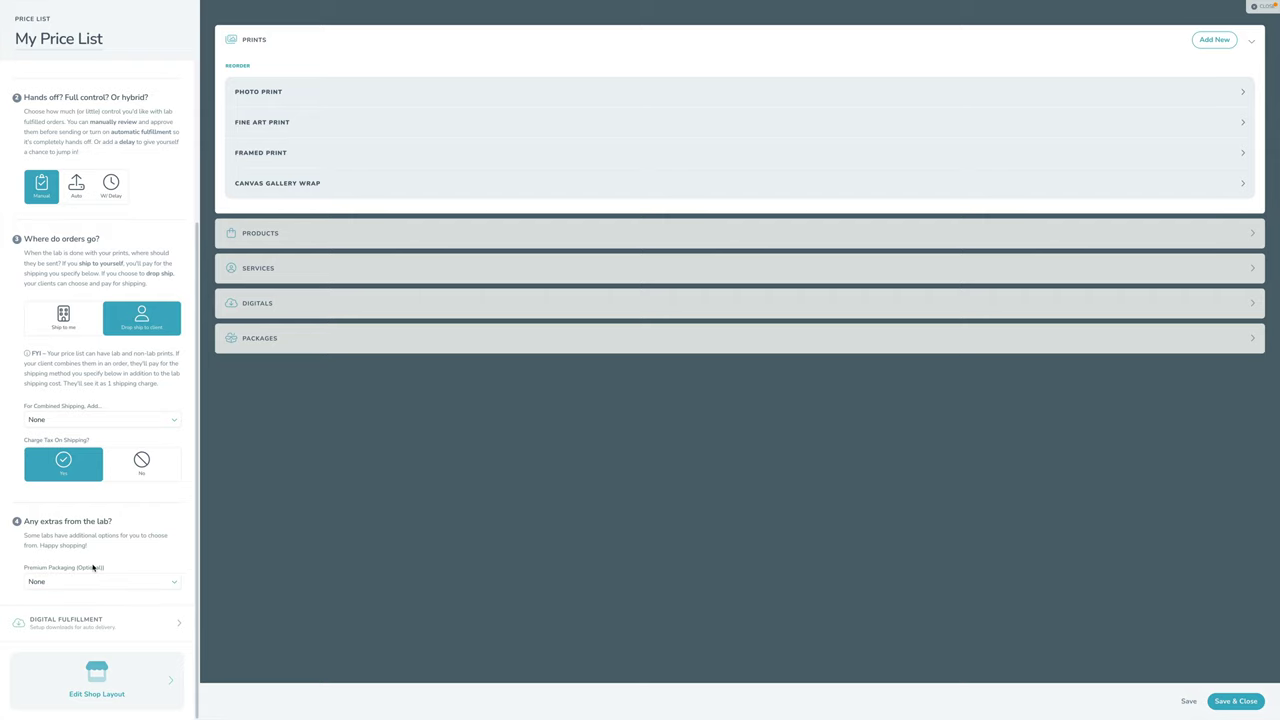
{"action": "scroll", "coordinate": [93, 567], "scroll_direction": "up", "scroll_amount": 2}
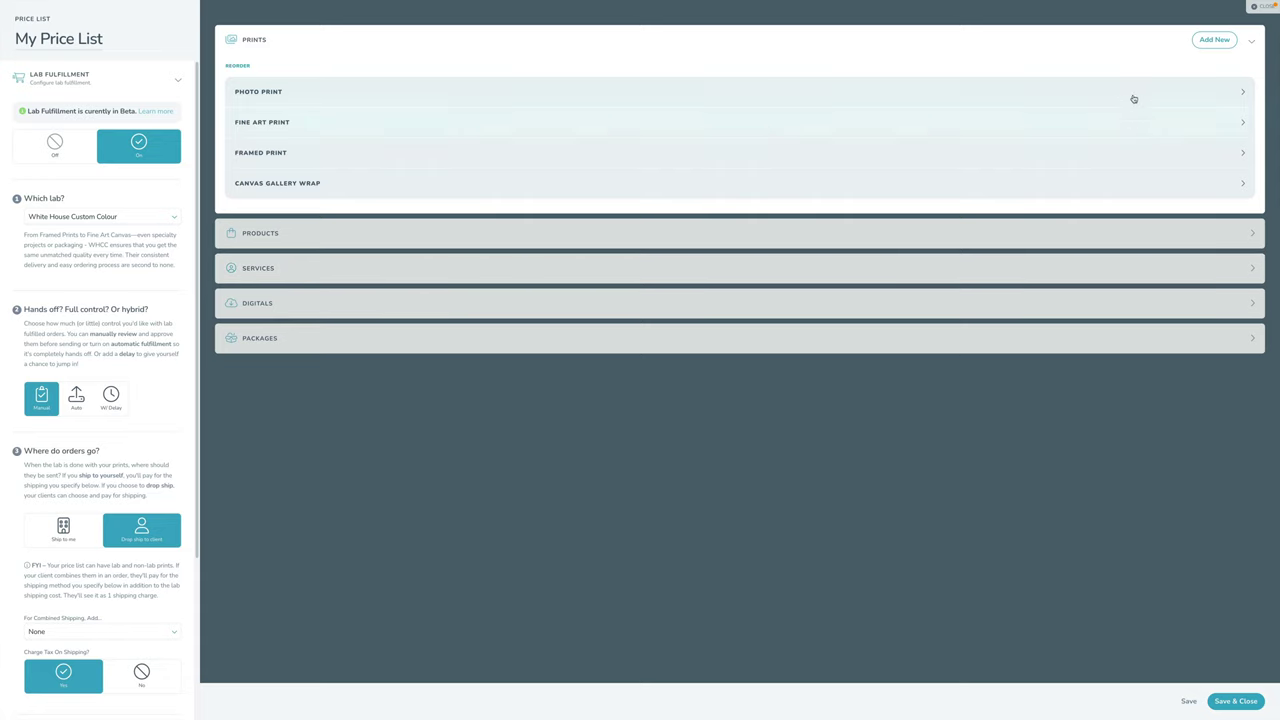
- Add a WHCC Lab Print > Photo Prints item to Prints and scroll its 3.5×5 to 30×45 sizes
{"action": "left_click", "coordinate": [1214, 40]}
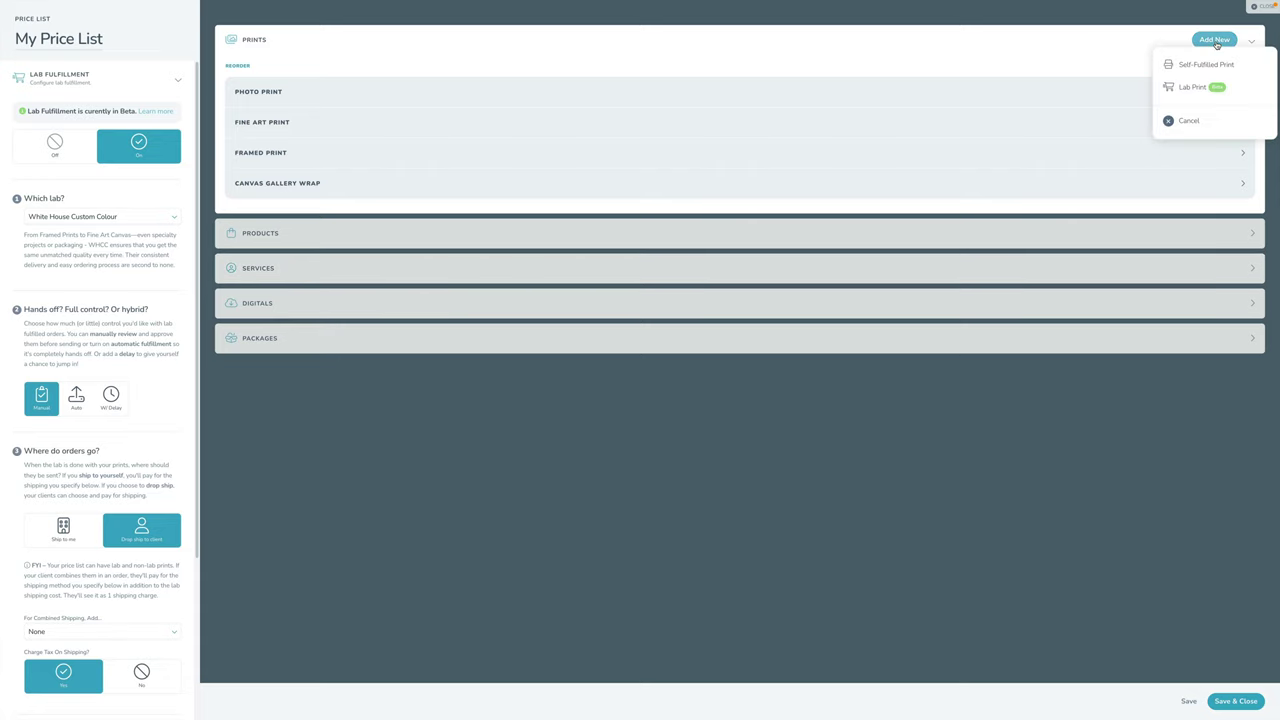
{"action": "left_click", "coordinate": [1193, 90]}
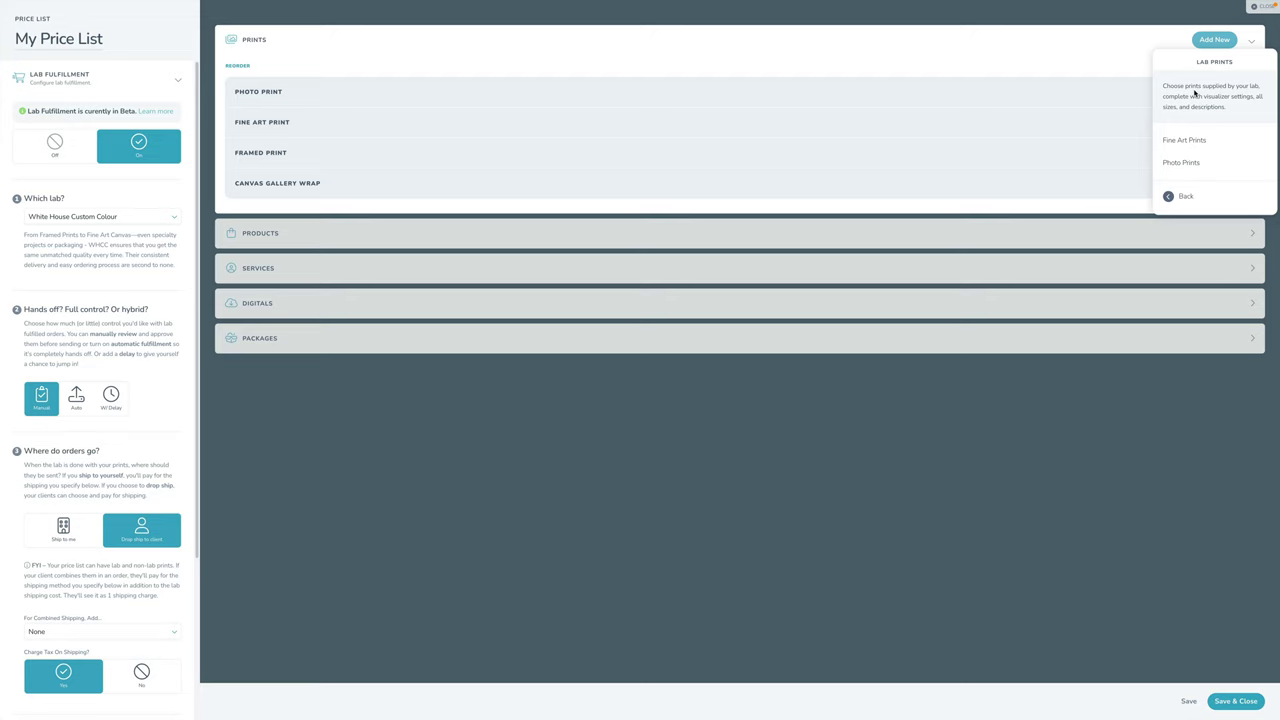
{"action": "left_click", "coordinate": [1192, 165]}
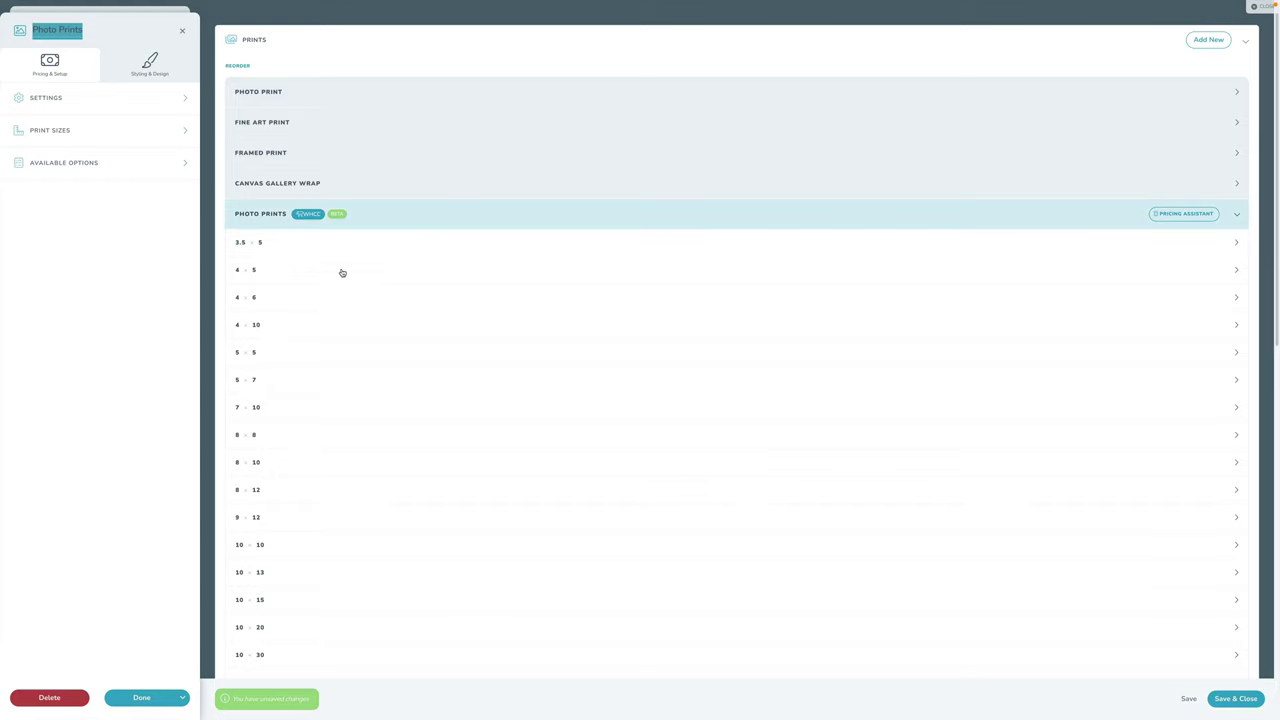
{"action": "scroll", "coordinate": [342, 273], "scroll_direction": "down", "scroll_amount": 6}
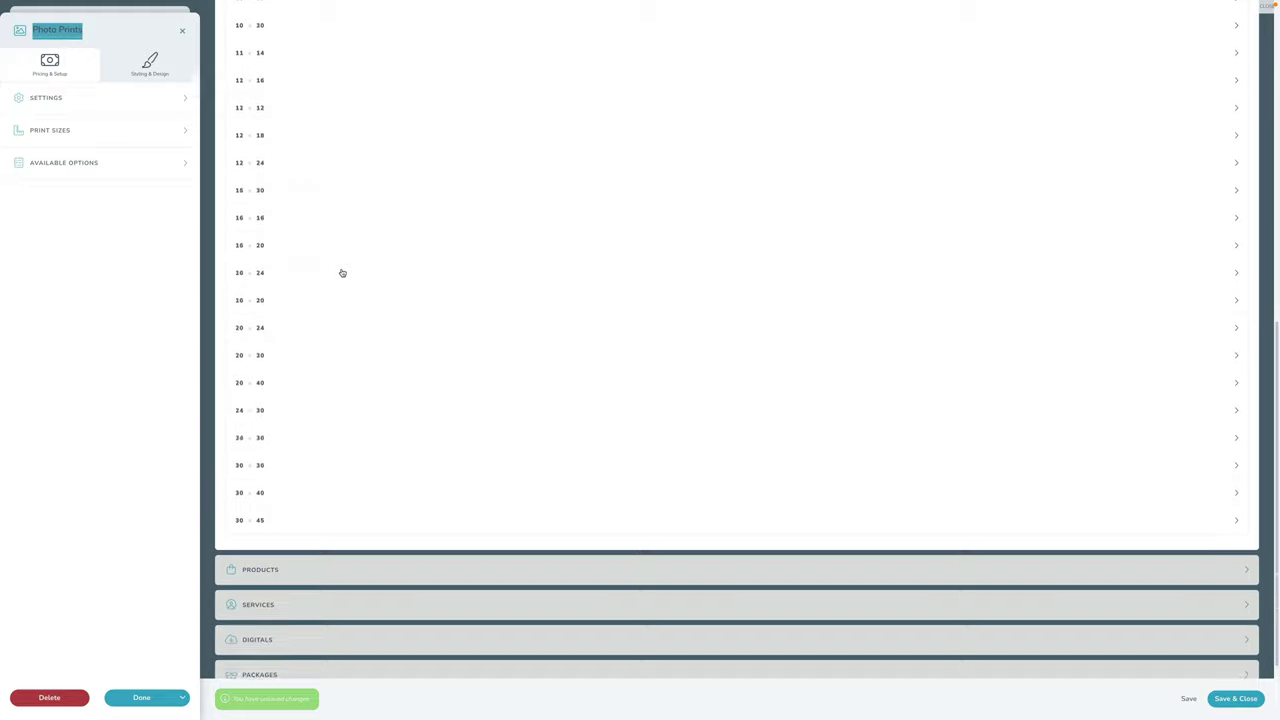
{"action": "scroll", "coordinate": [342, 273], "scroll_direction": "up", "scroll_amount": 6}
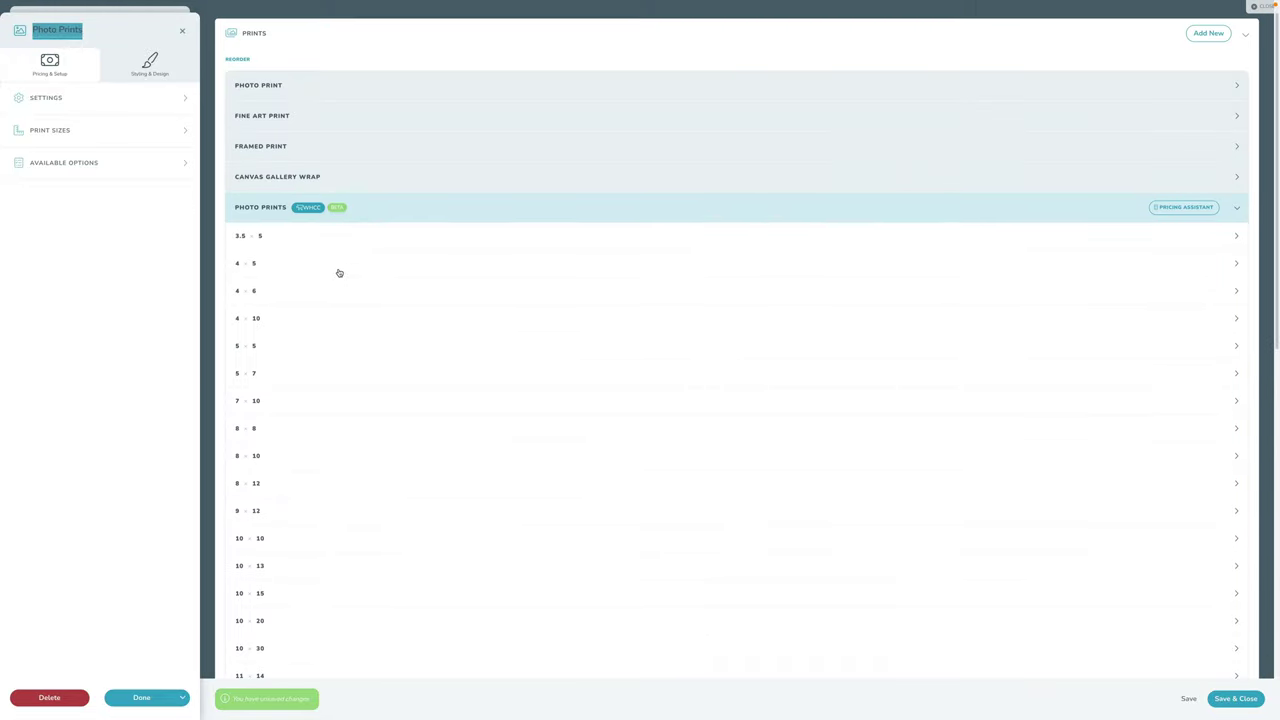
- Expand Print Sizes and switch off 3.5×5 and the other unwanted smaller sizes
{"action": "left_click", "coordinate": [276, 291]}
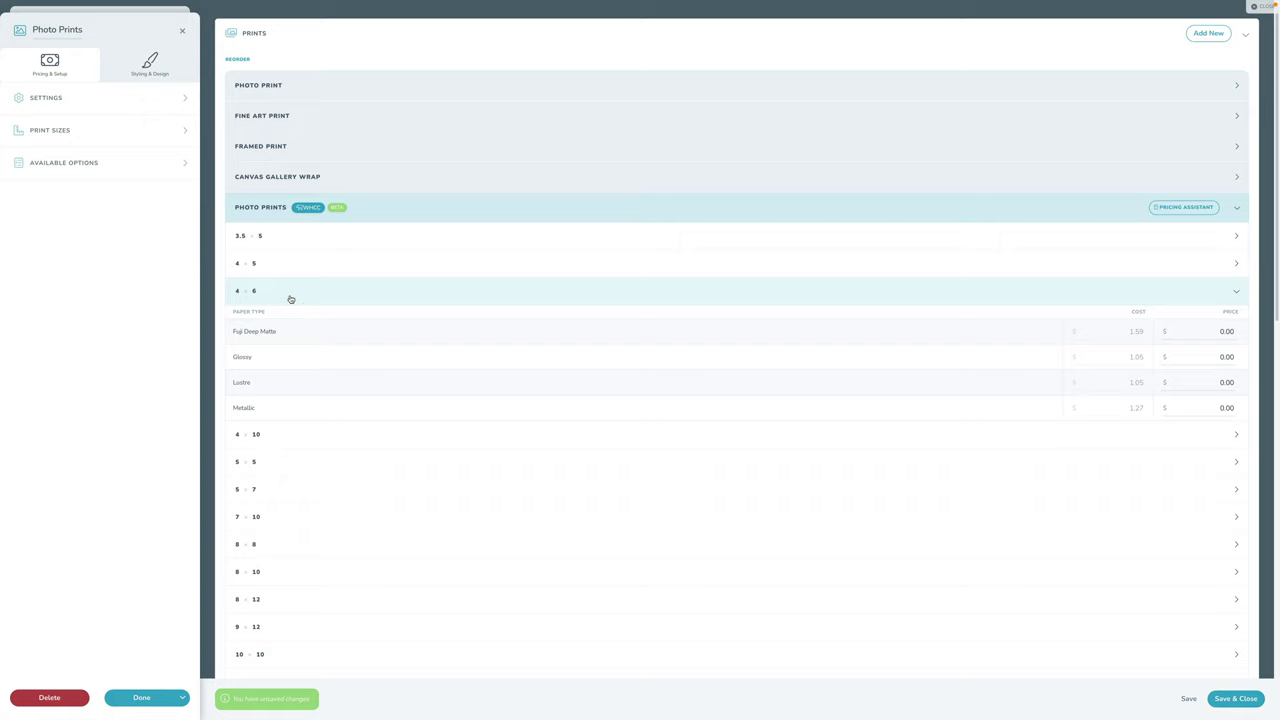
{"action": "left_click", "coordinate": [49, 130]}
{"action": "left_click", "coordinate": [166, 193]}
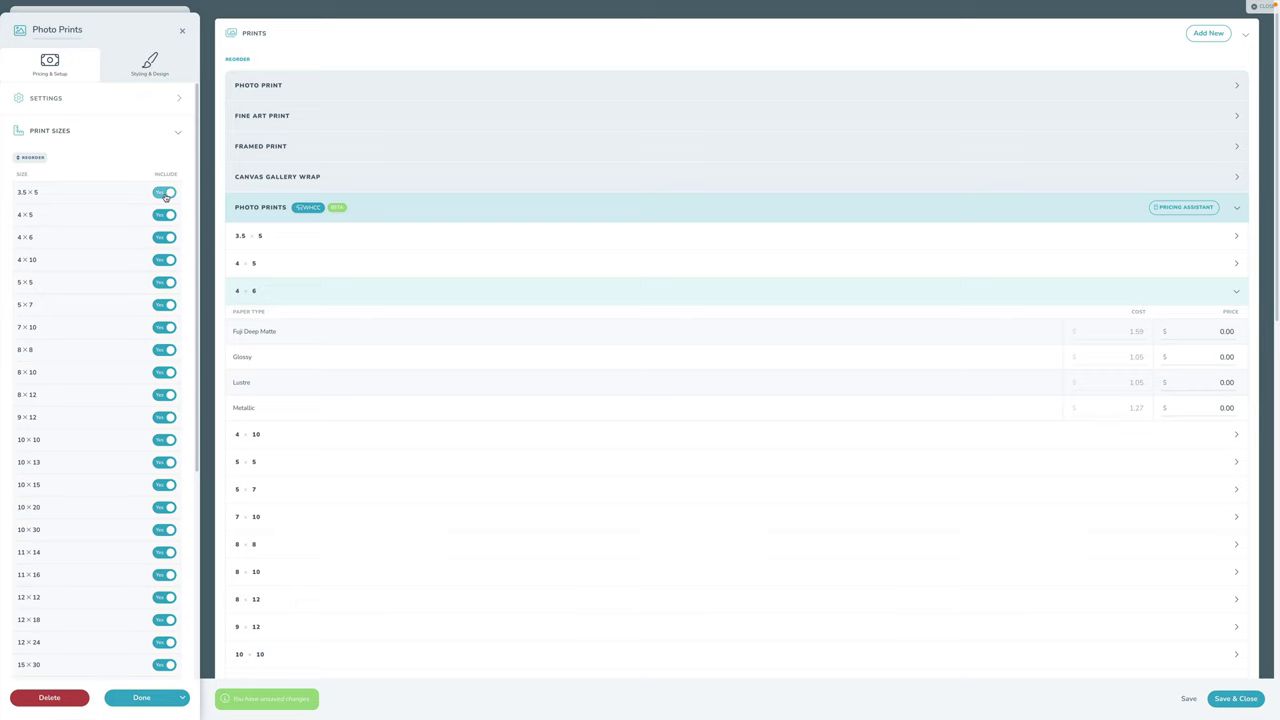
{"action": "left_click", "coordinate": [166, 215]}
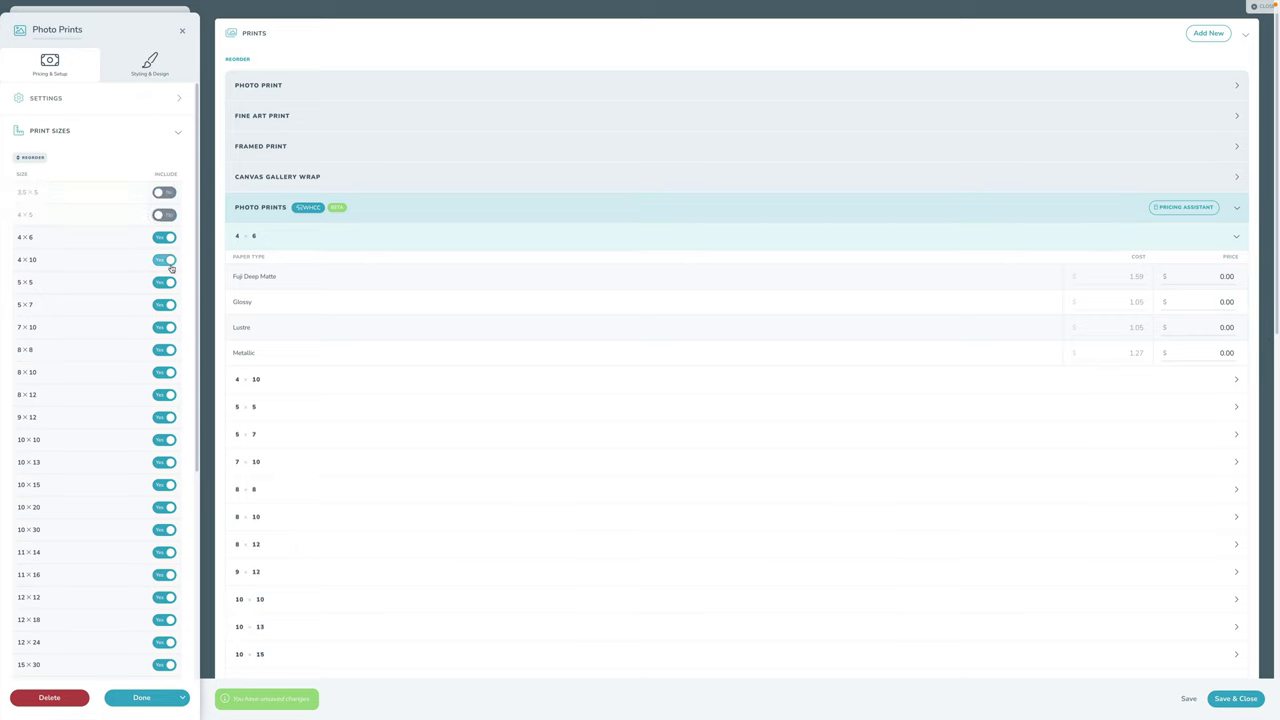
{"action": "left_click", "coordinate": [166, 260]}
{"action": "left_click", "coordinate": [166, 327]}
{"action": "left_click", "coordinate": [166, 439]}
{"action": "left_click", "coordinate": [166, 507]}
- Exclude the remaining unwanted large sizes, leaving nine sizes from 4×6 to 30×40
{"action": "scroll", "coordinate": [166, 507], "scroll_direction": "down", "scroll_amount": 2}
{"action": "left_click", "coordinate": [166, 461]}
{"action": "left_click", "coordinate": [166, 506]}
{"action": "left_click", "coordinate": [166, 551]}
{"action": "scroll", "coordinate": [166, 551], "scroll_direction": "down", "scroll_amount": 3}
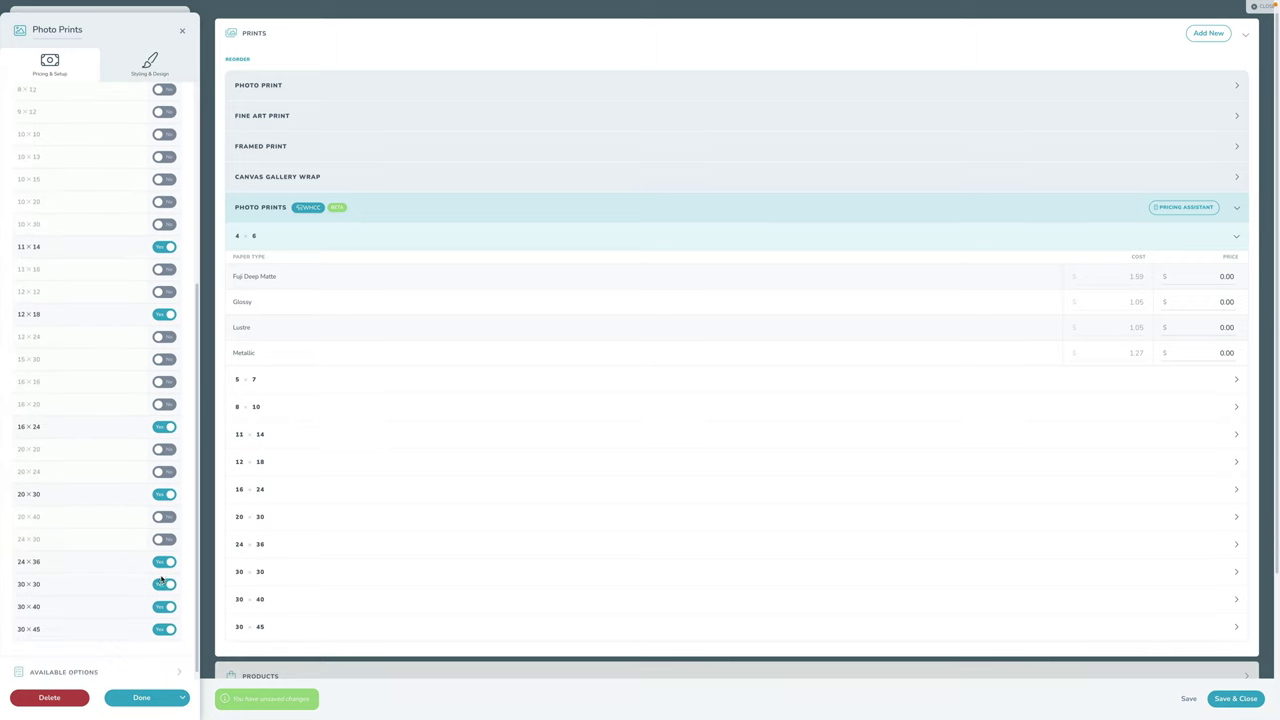
{"action": "scroll", "coordinate": [114, 531], "scroll_direction": "up", "scroll_amount": 10}
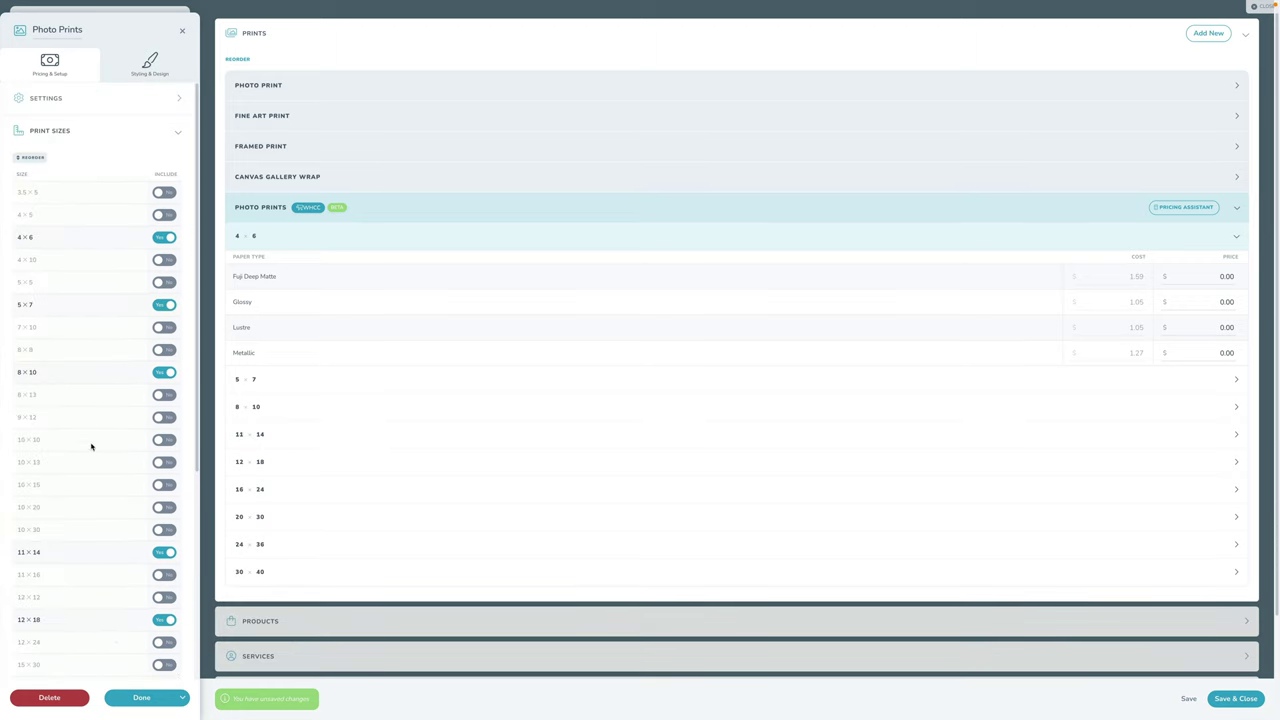
{"action": "left_click", "coordinate": [56, 133]}
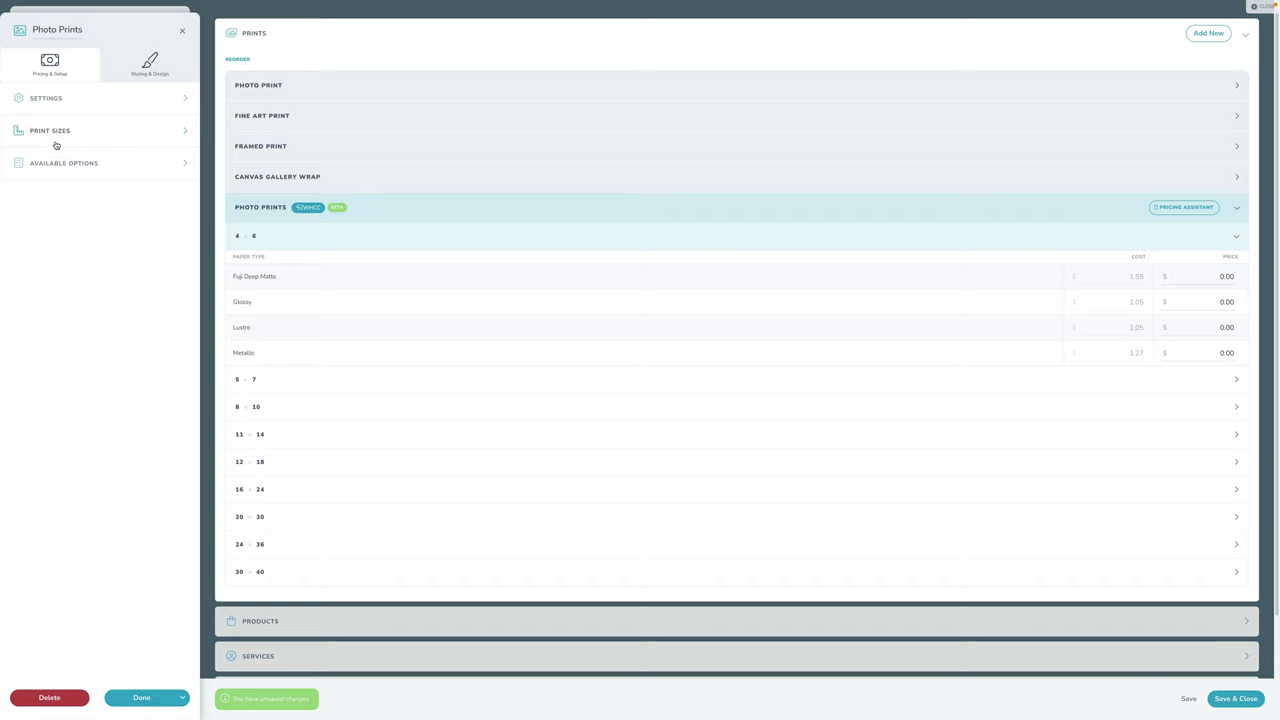
- Turn off Fuji Deep Matte, Glossy and Metallic paper so only Lustre remains, and check the 8x10 cost
{"action": "left_click", "coordinate": [55, 165]}
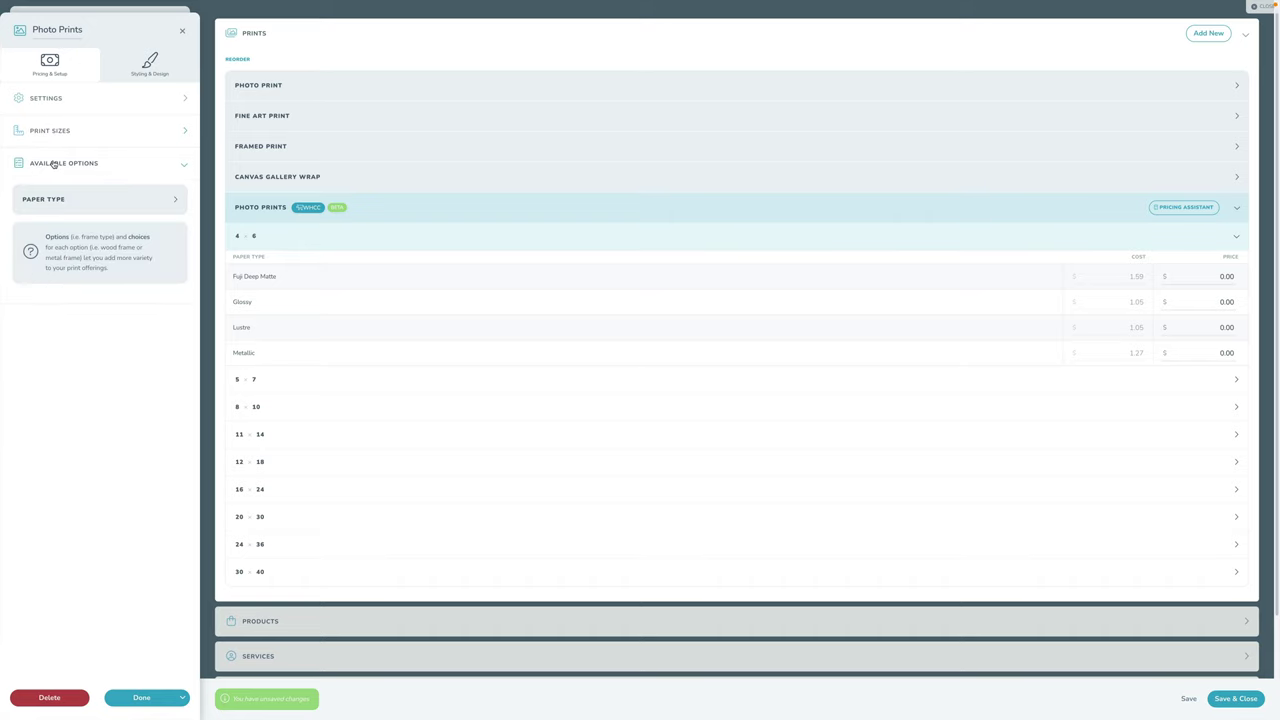
{"action": "left_click", "coordinate": [175, 201]}
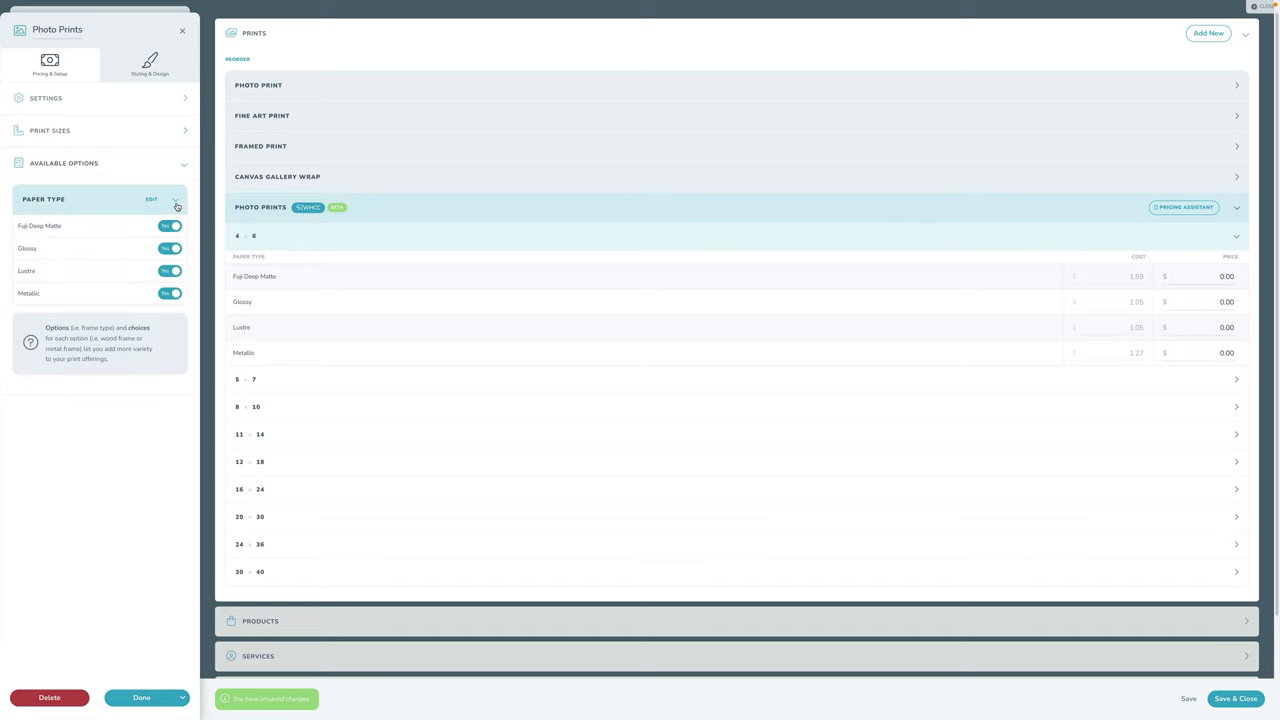
{"action": "left_click", "coordinate": [169, 226]}
{"action": "left_click", "coordinate": [169, 248]}
{"action": "left_click", "coordinate": [171, 292]}
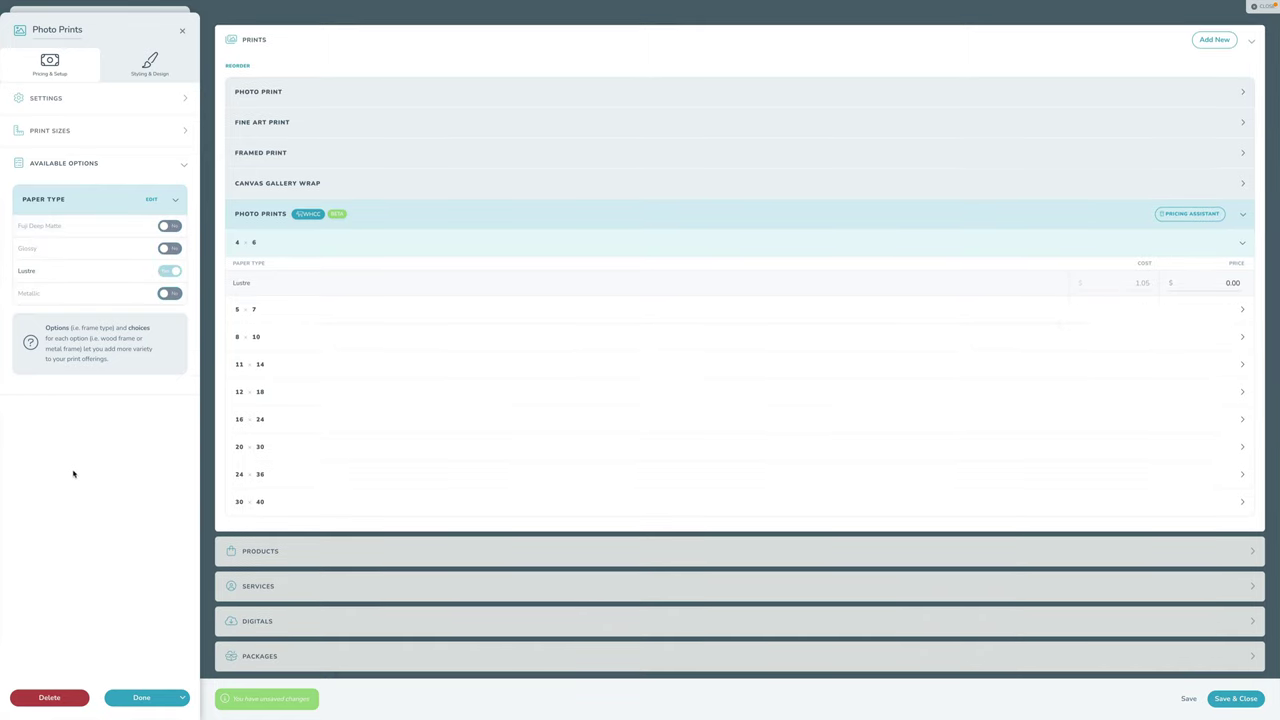
{"action": "left_click", "coordinate": [176, 200]}
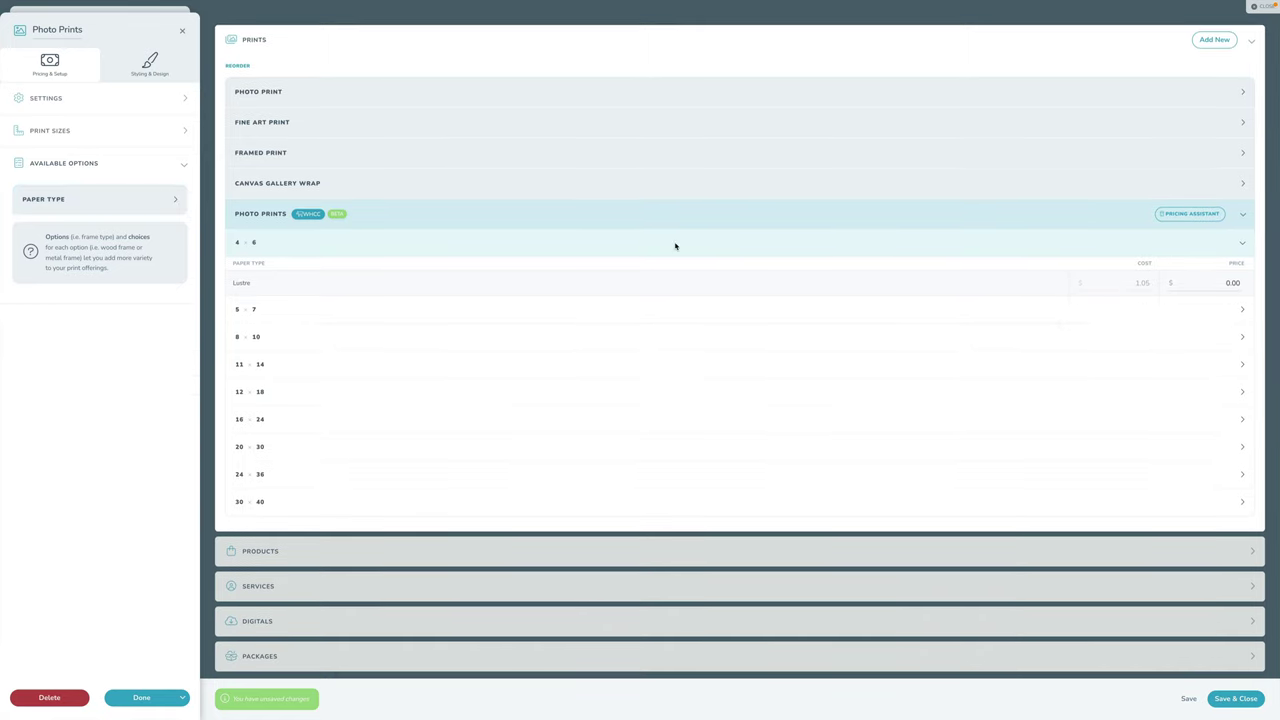
{"action": "left_click", "coordinate": [325, 340]}
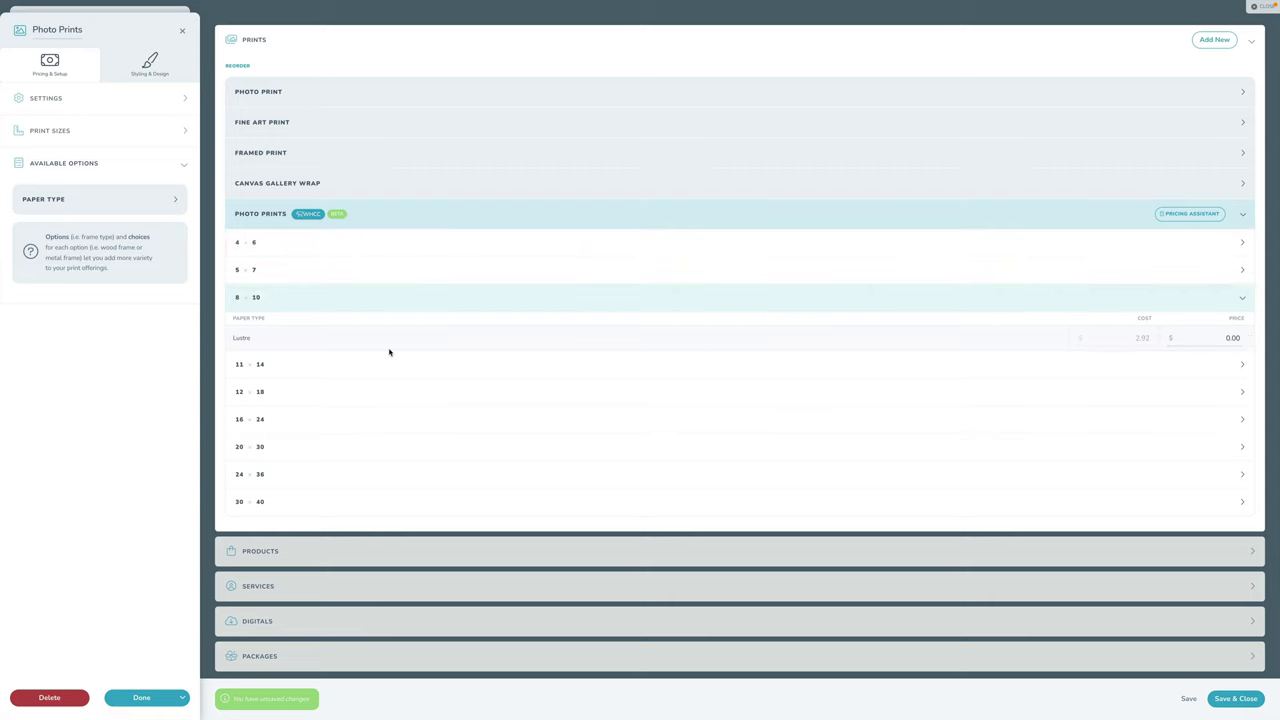
{"action": "left_click", "coordinate": [303, 302]}
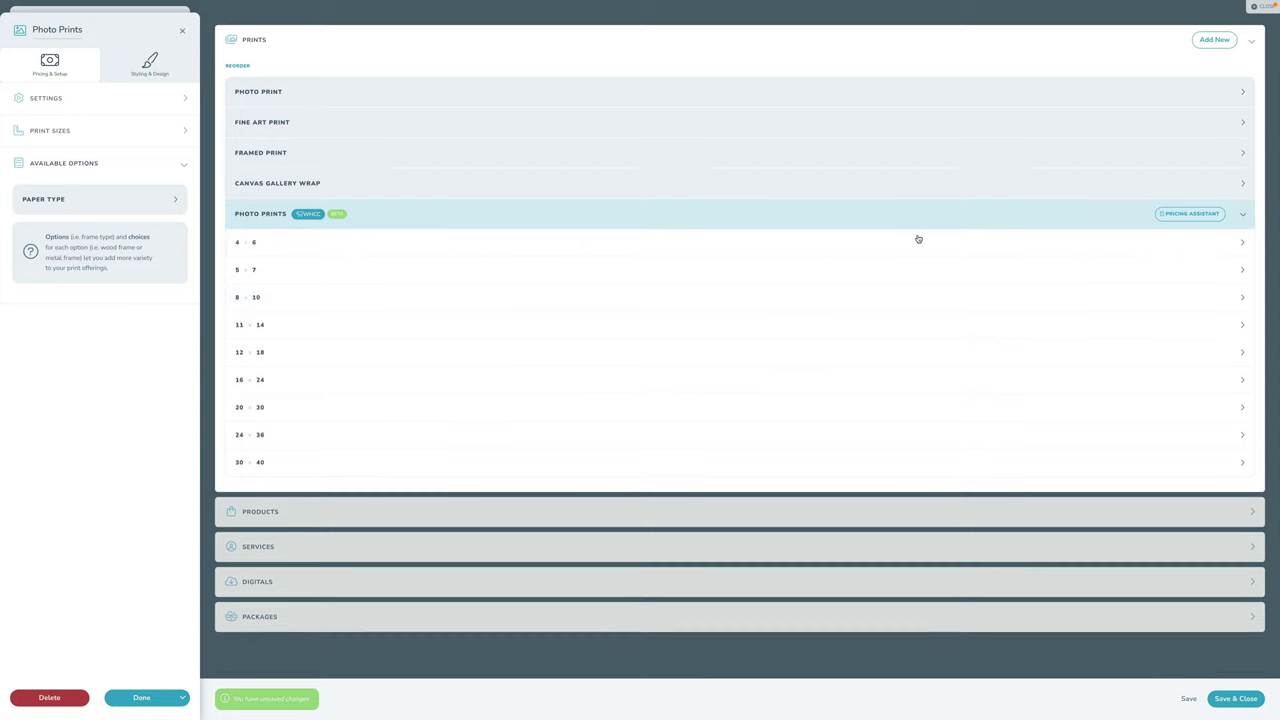
- Calculate pricing with the Pricing Assistant, check the 8x10, 24x36 and 11x14 prices, then preview the storefront
{"action": "left_click", "coordinate": [1190, 214]}
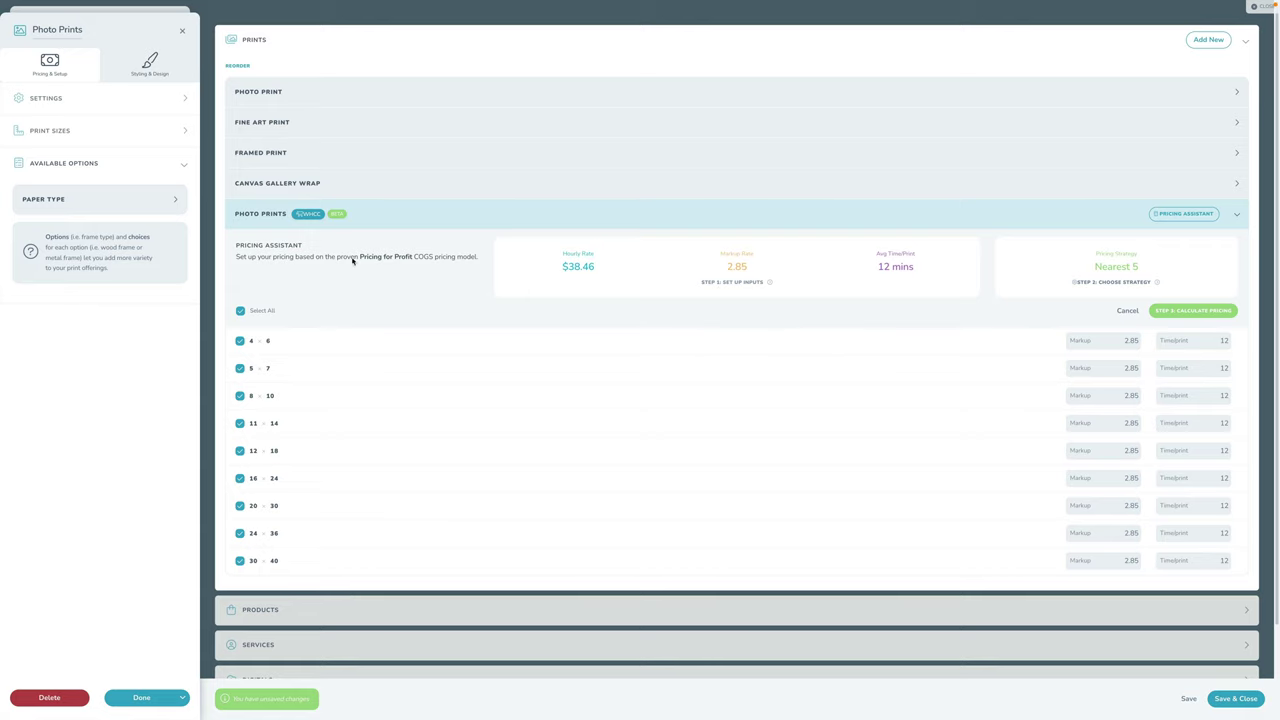
{"action": "left_click", "coordinate": [1213, 313]}
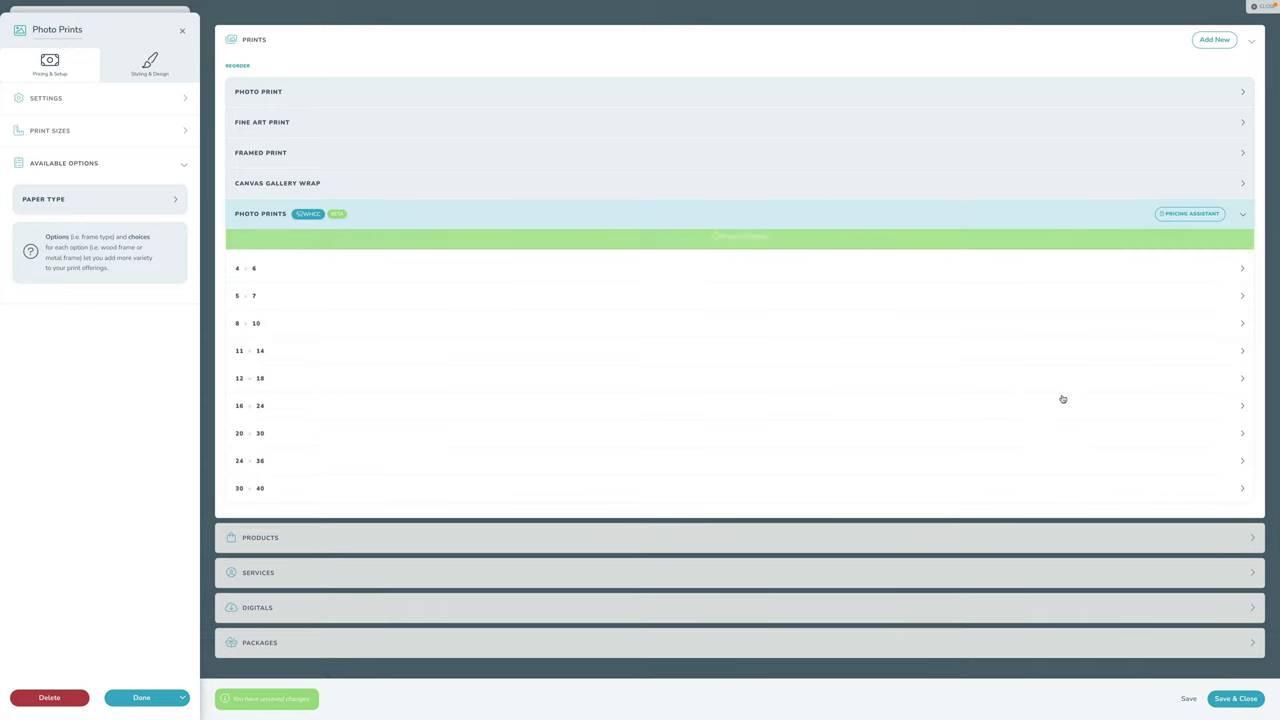
{"action": "left_click", "coordinate": [1230, 329]}
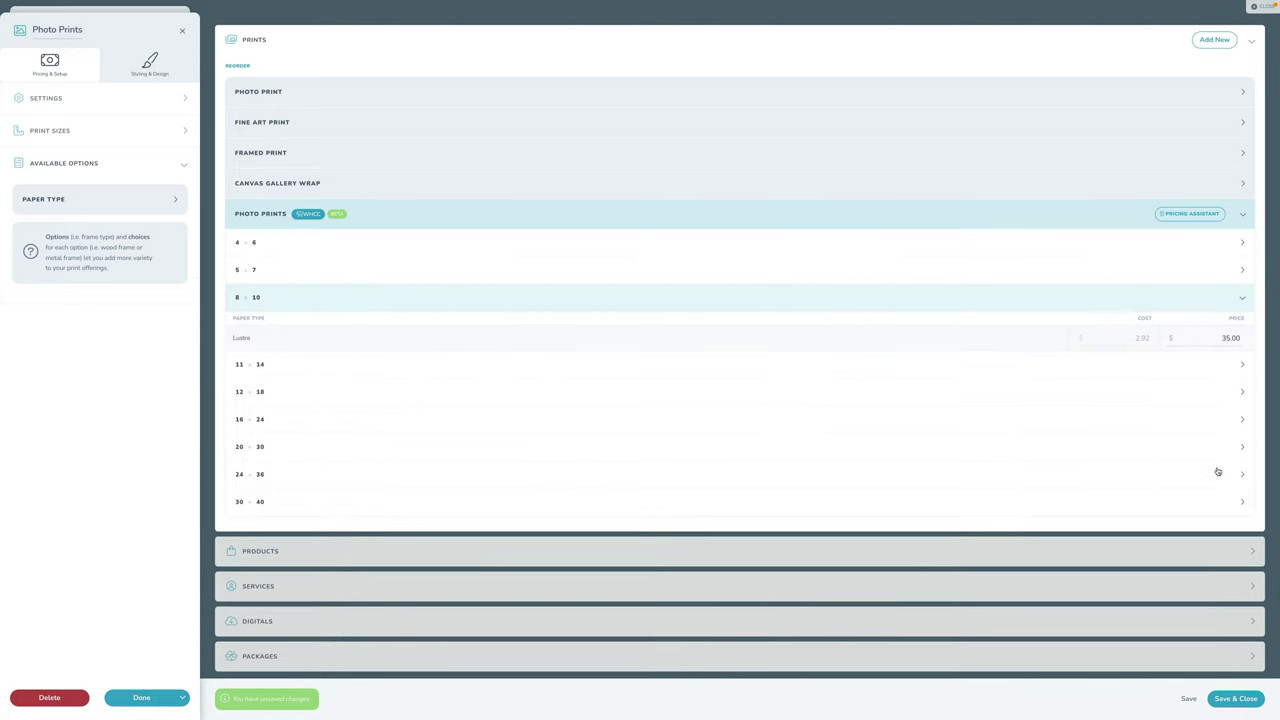
{"action": "left_click", "coordinate": [1216, 471]}
{"action": "left_click", "coordinate": [1219, 330]}
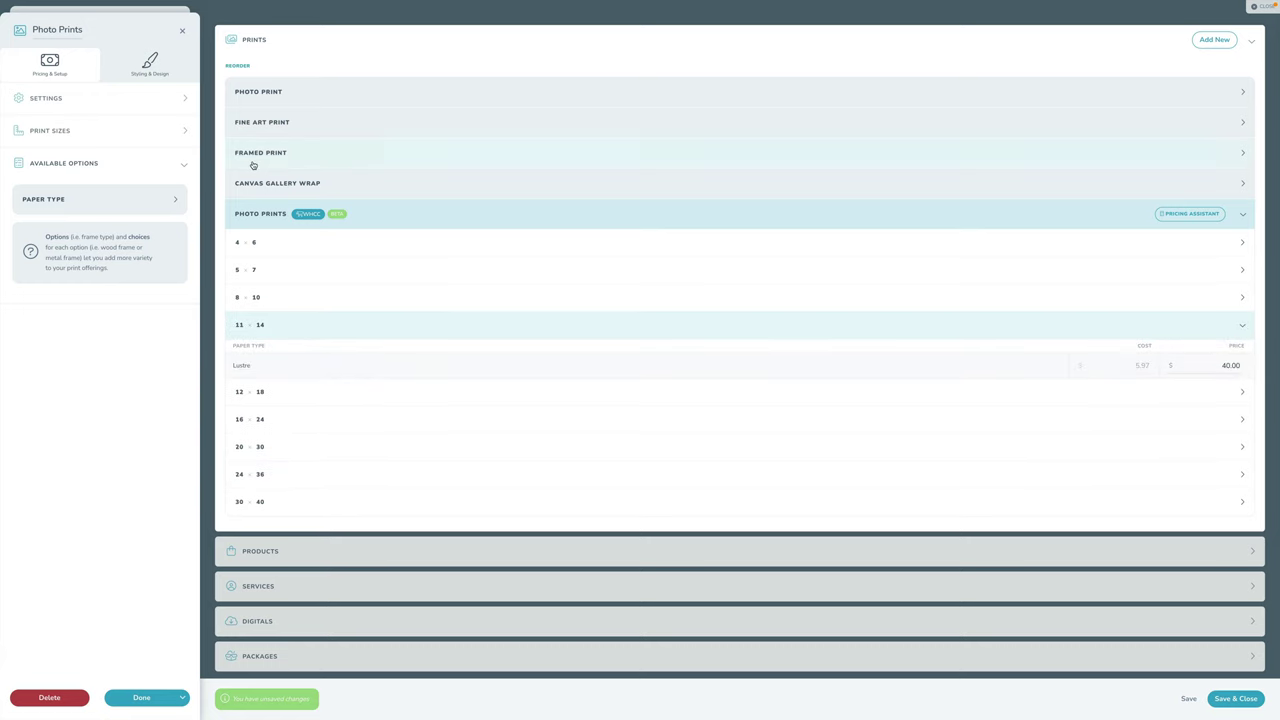
{"action": "left_click", "coordinate": [149, 72]}
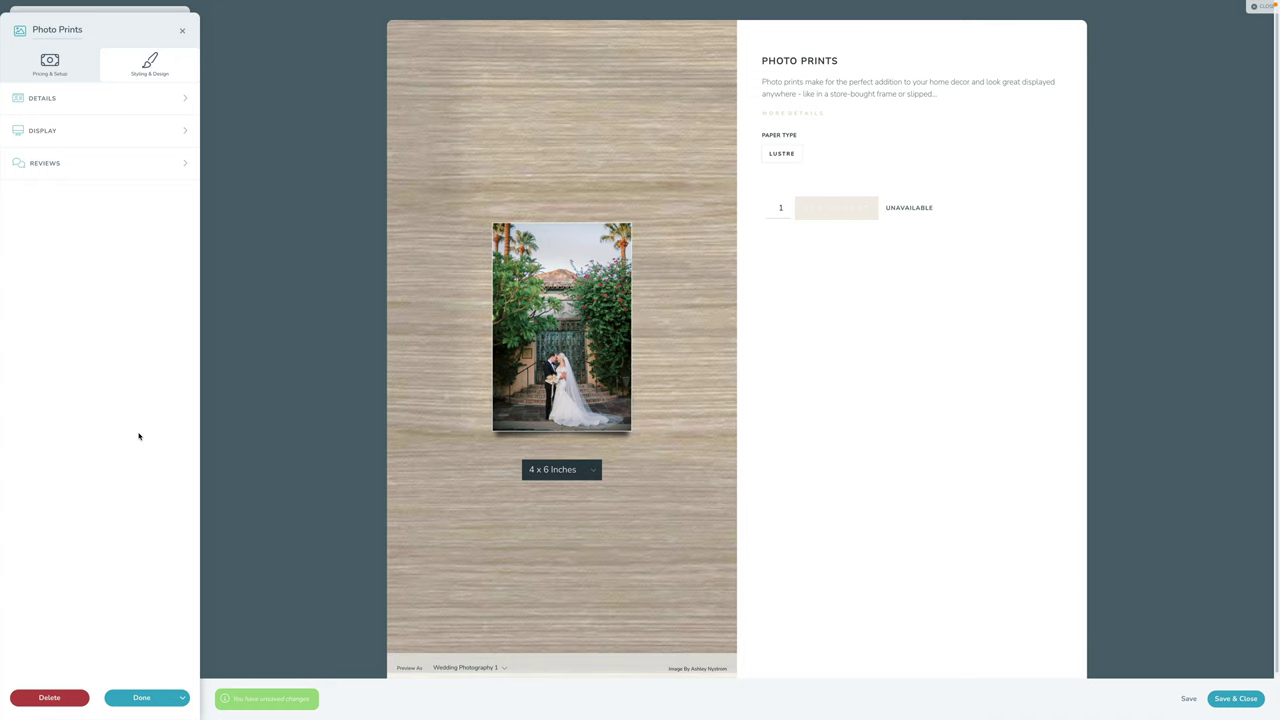
- Rename Photo Prints to 'WHCC Photo Prints' and Save & Close the price list
{"action": "left_click", "coordinate": [140, 697]}
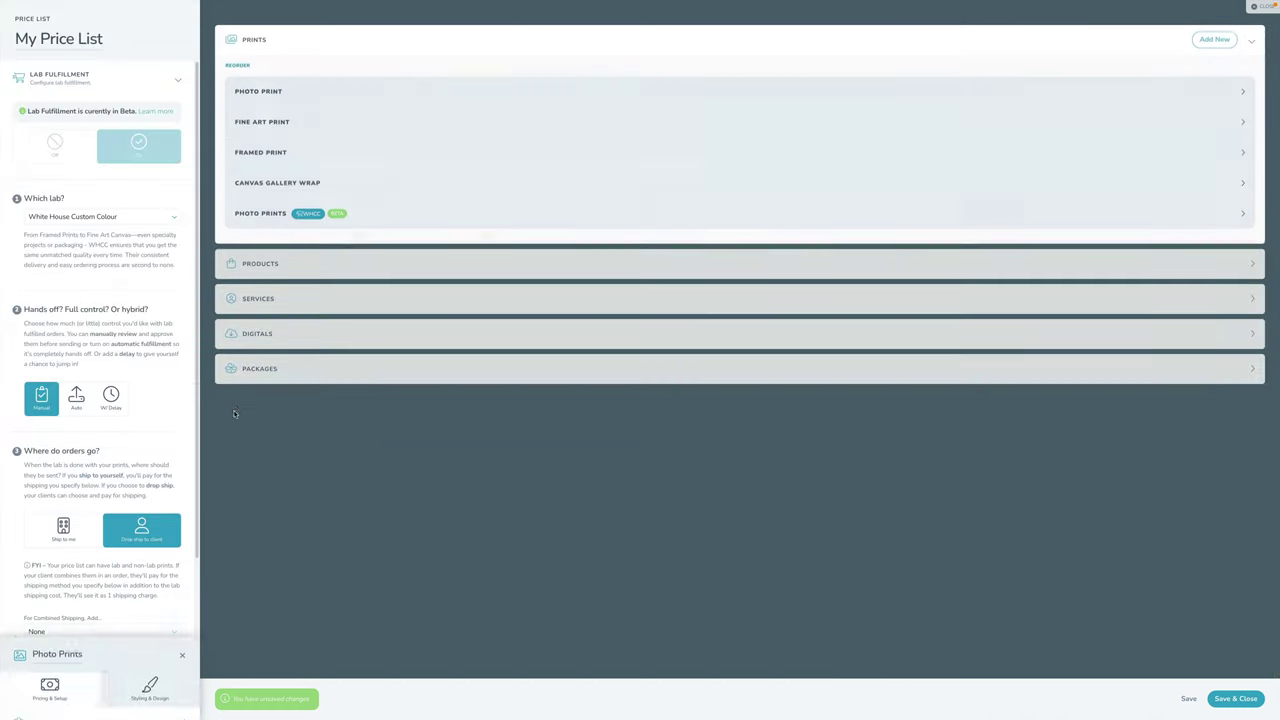
{"action": "left_click", "coordinate": [264, 214]}
{"action": "triple_click", "coordinate": [50, 30]}
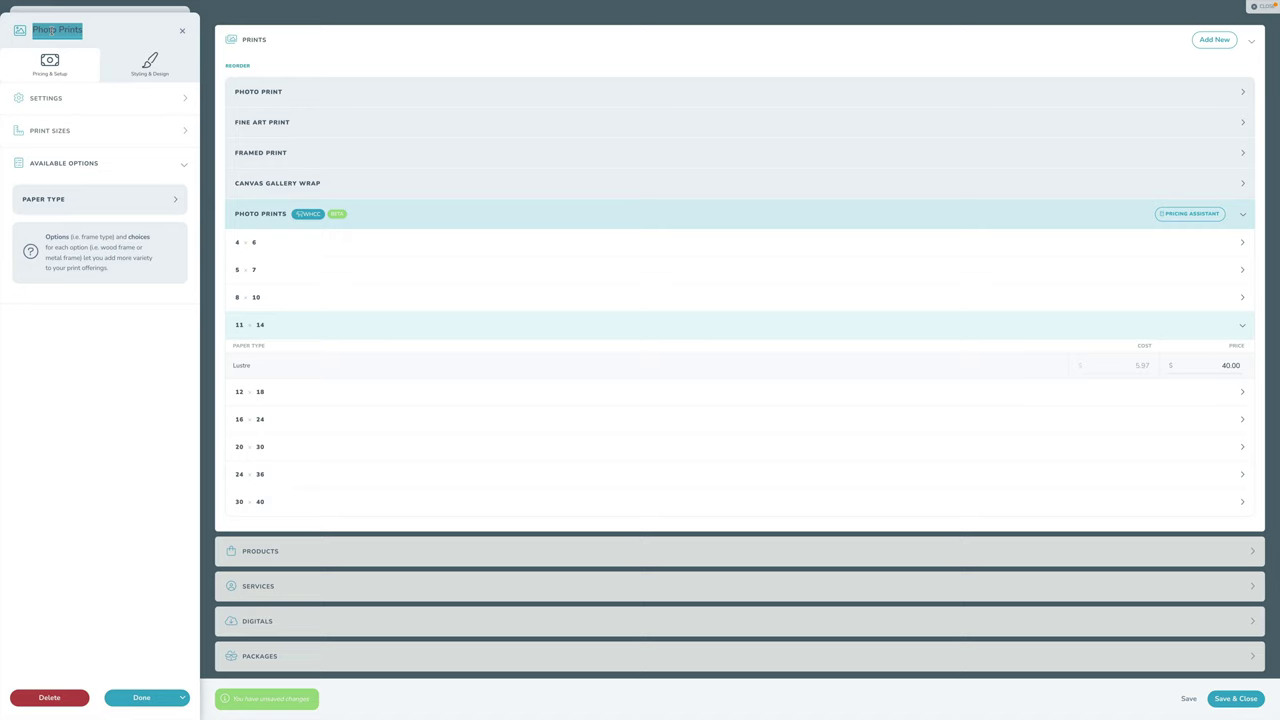
{"action": "type", "text": "WHCC Photo Prints"}
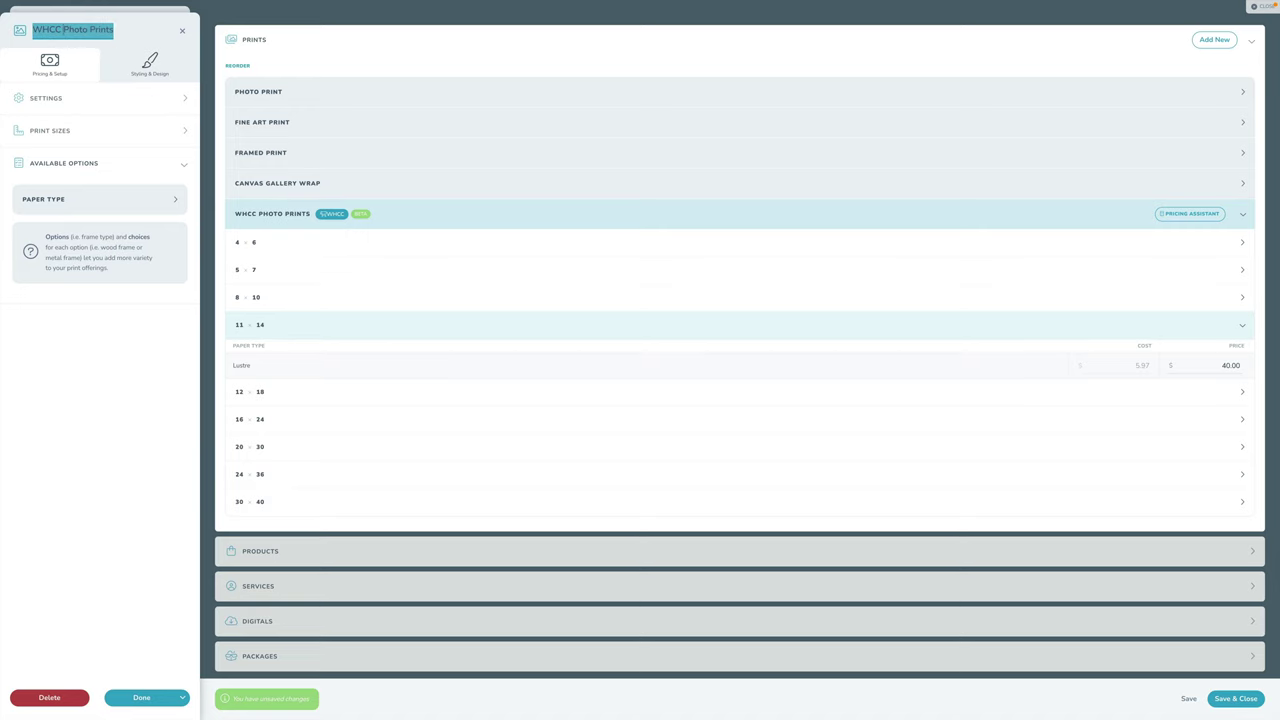
{"action": "left_click", "coordinate": [138, 699]}
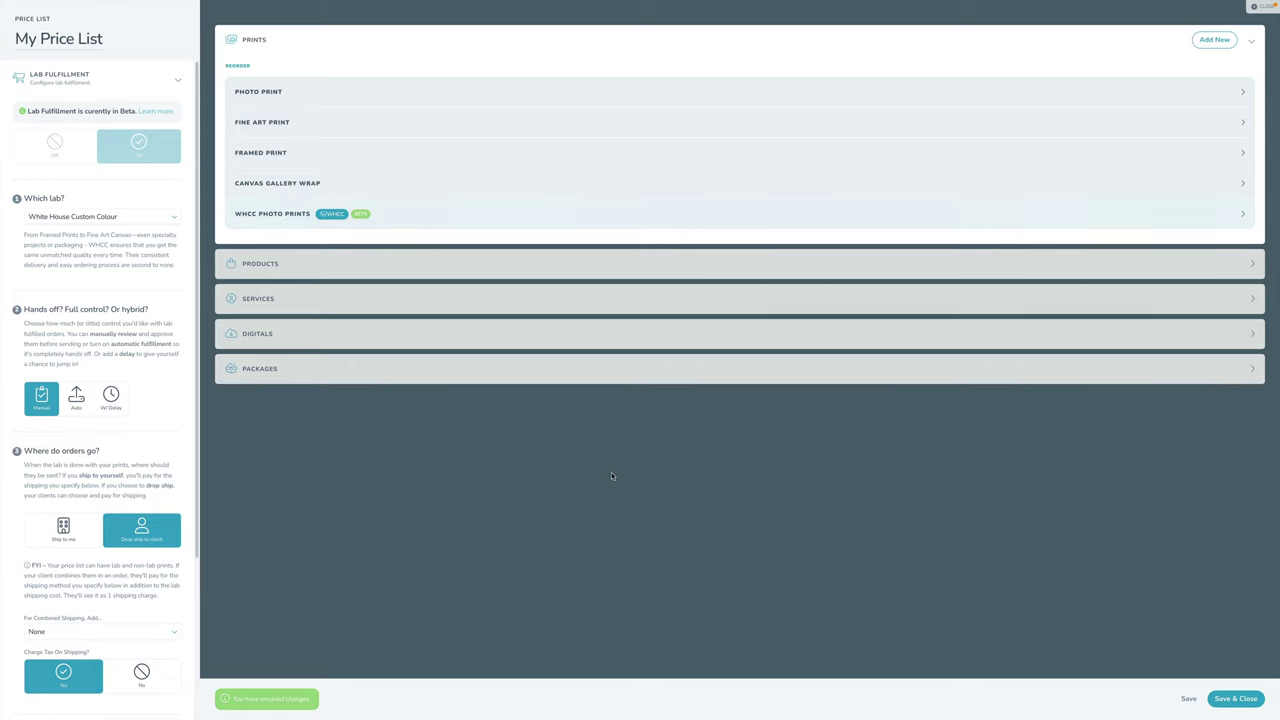
{"action": "left_click", "coordinate": [1210, 700]}
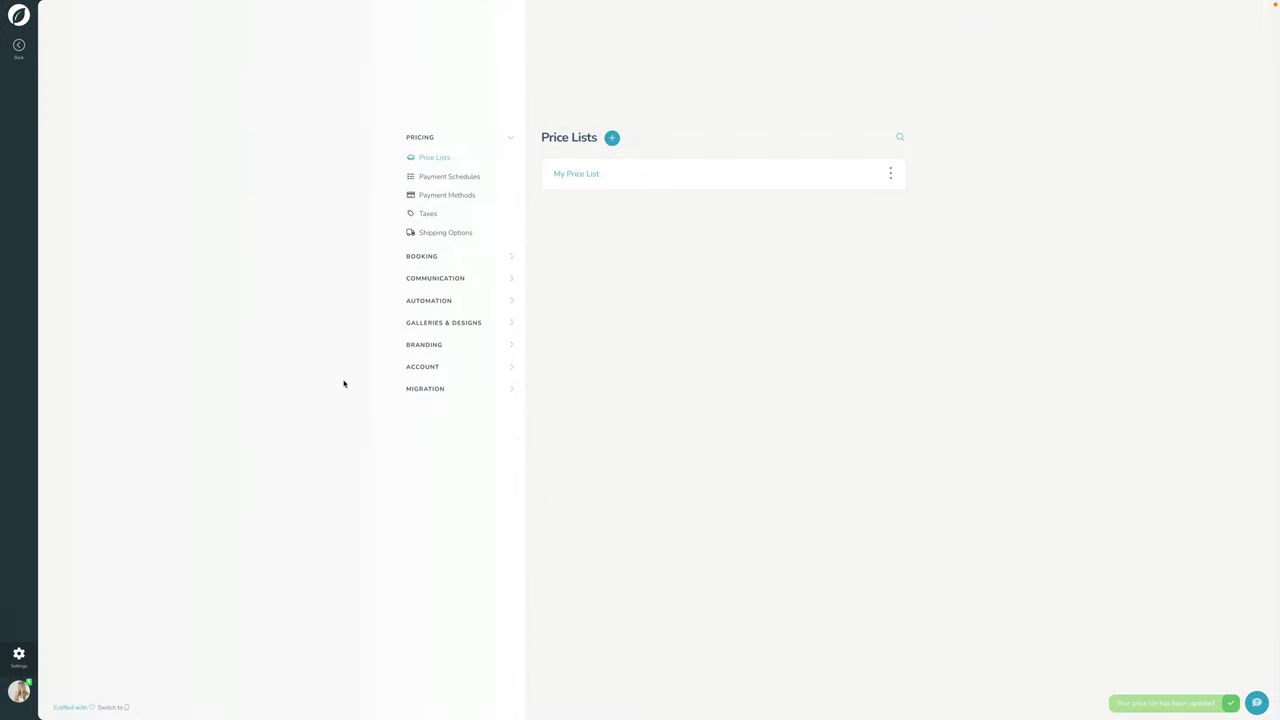
- Go to Galleries and open the Heath and Olive Wedding gallery's Settings
{"action": "left_click", "coordinate": [19, 46]}
{"action": "left_click", "coordinate": [20, 167]}
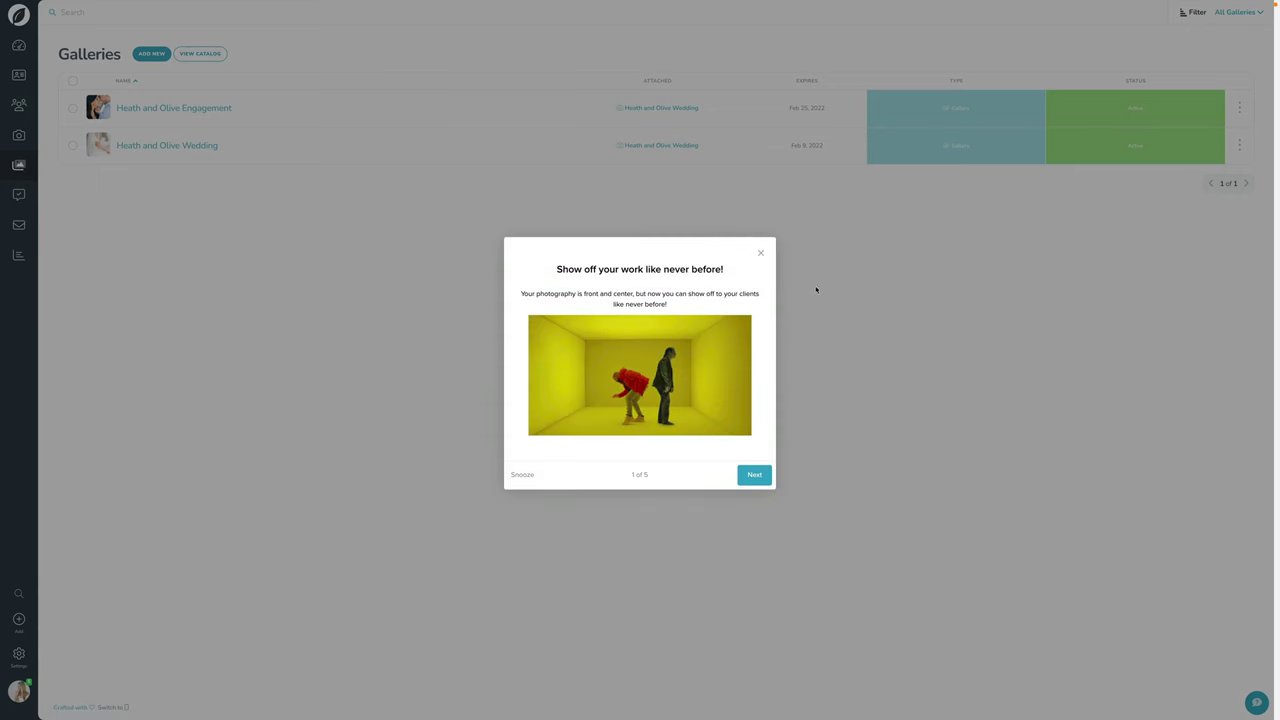
{"action": "left_click", "coordinate": [761, 254]}
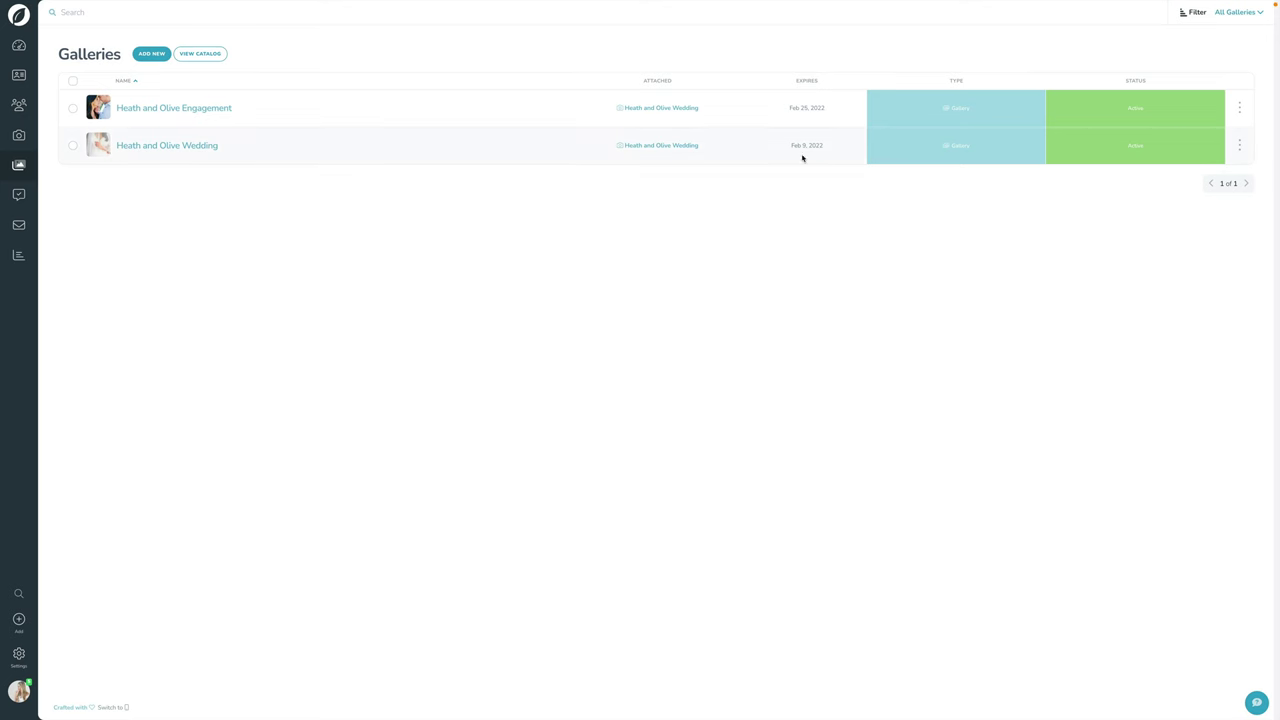
{"action": "left_click", "coordinate": [1237, 144]}
{"action": "left_click", "coordinate": [1207, 201]}
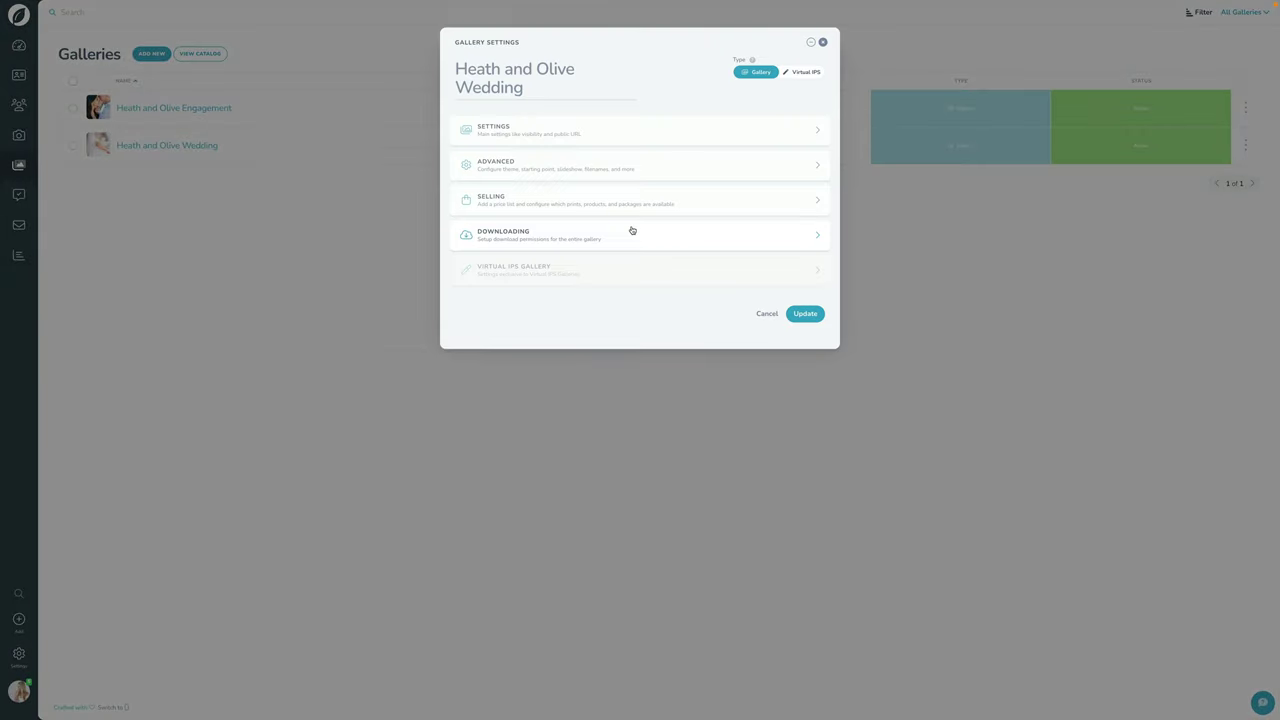
- Check its Selling options use My Price List, then view the gallery as the client sees it
{"action": "left_click", "coordinate": [516, 205]}
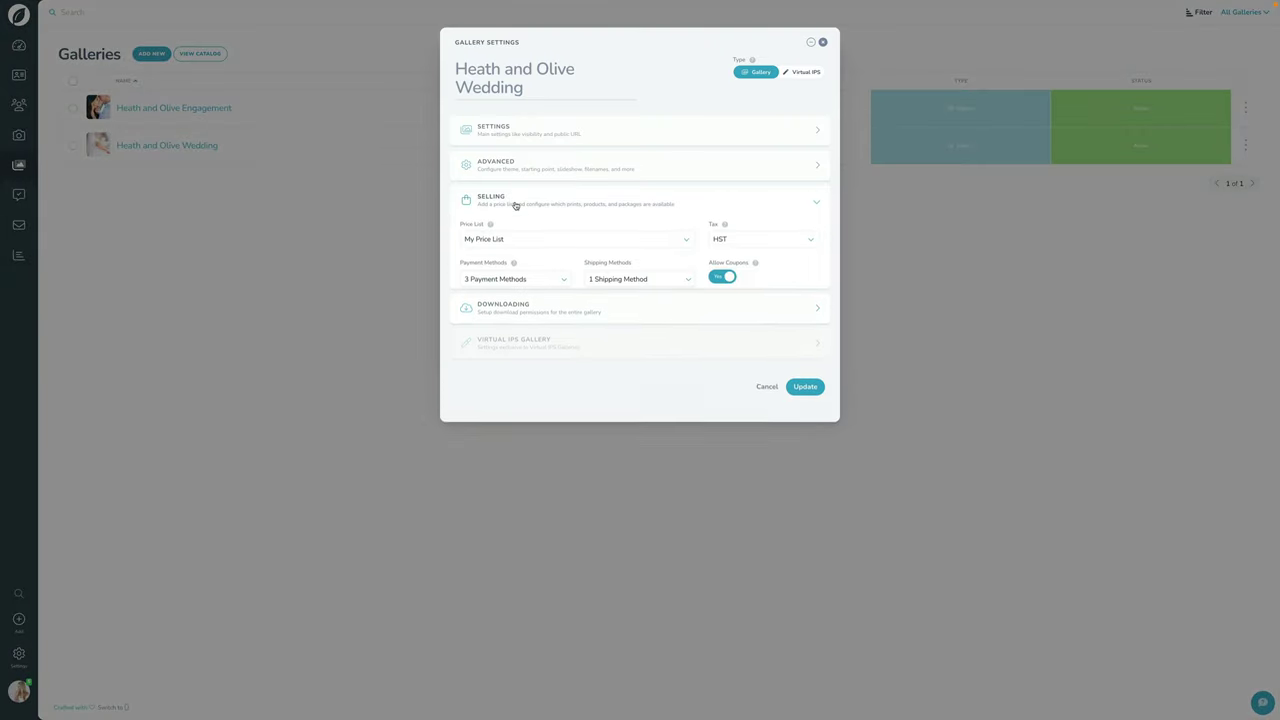
{"action": "left_click", "coordinate": [822, 42]}
{"action": "left_click", "coordinate": [1239, 145]}
{"action": "left_click", "coordinate": [1185, 220]}
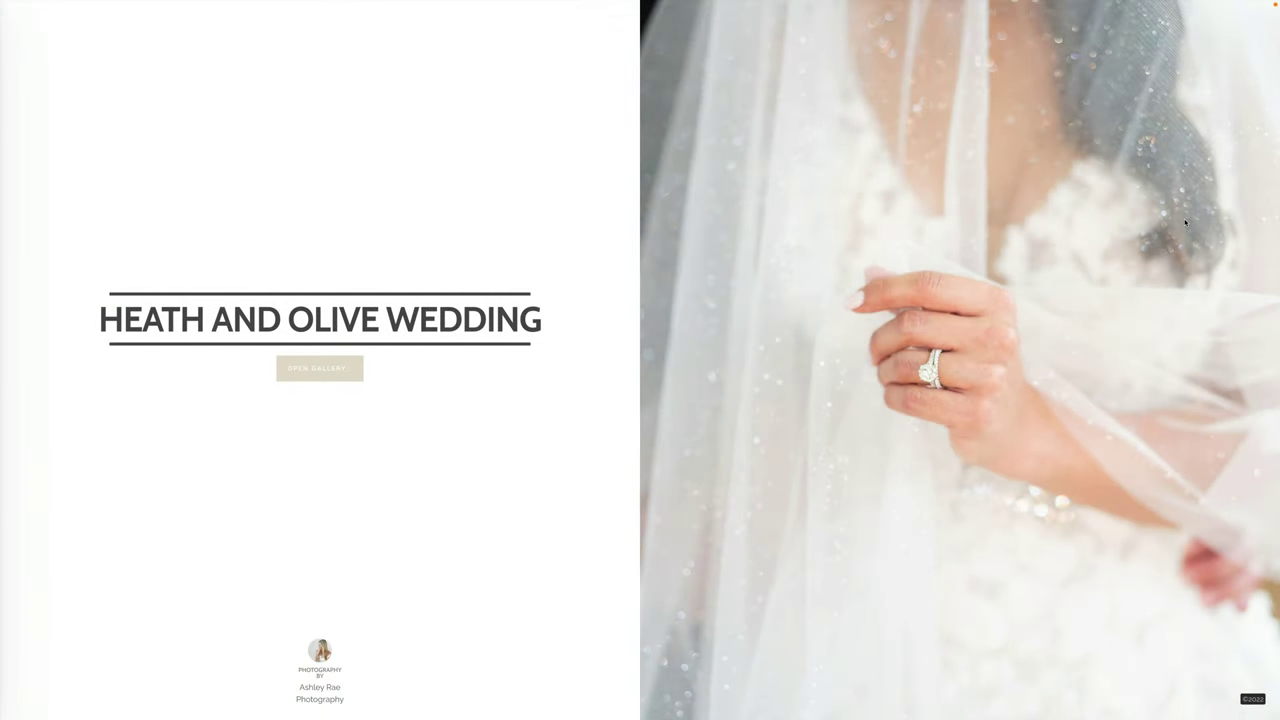
- Scroll through all the wedding photos, then show the Buy Photo products for a couple portrait
{"action": "left_click", "coordinate": [316, 367]}
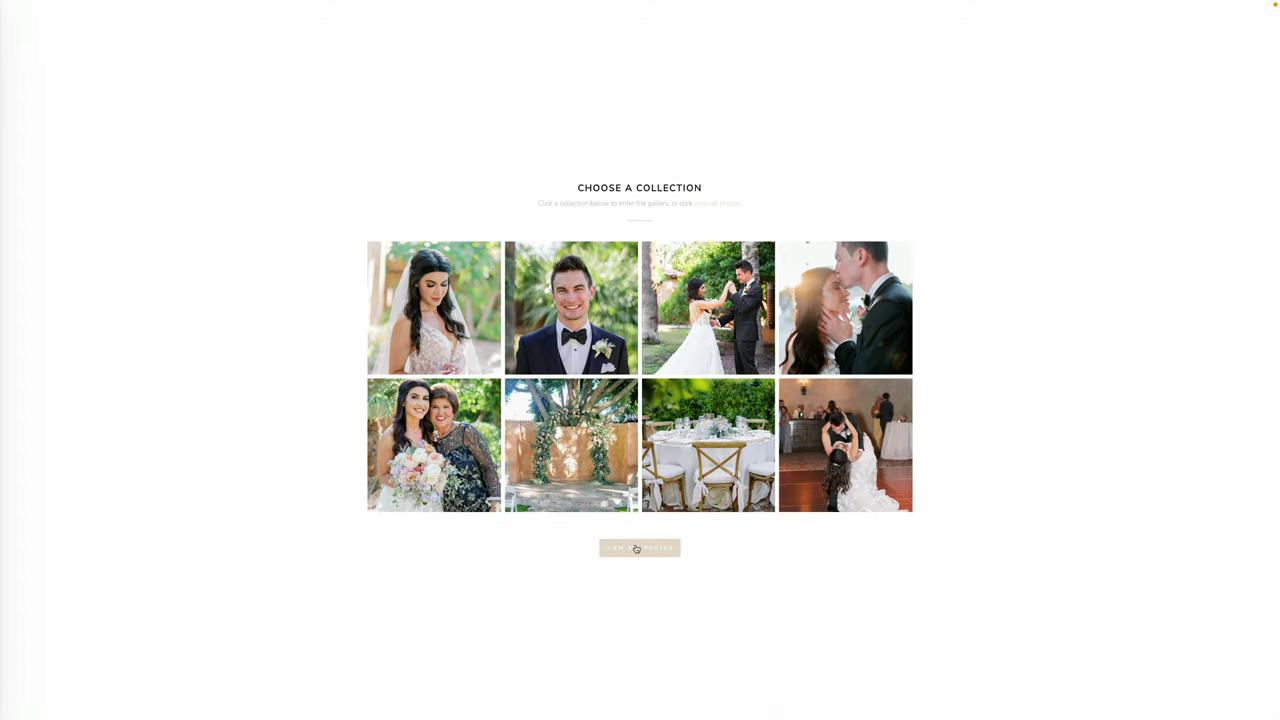
{"action": "left_click", "coordinate": [636, 549]}
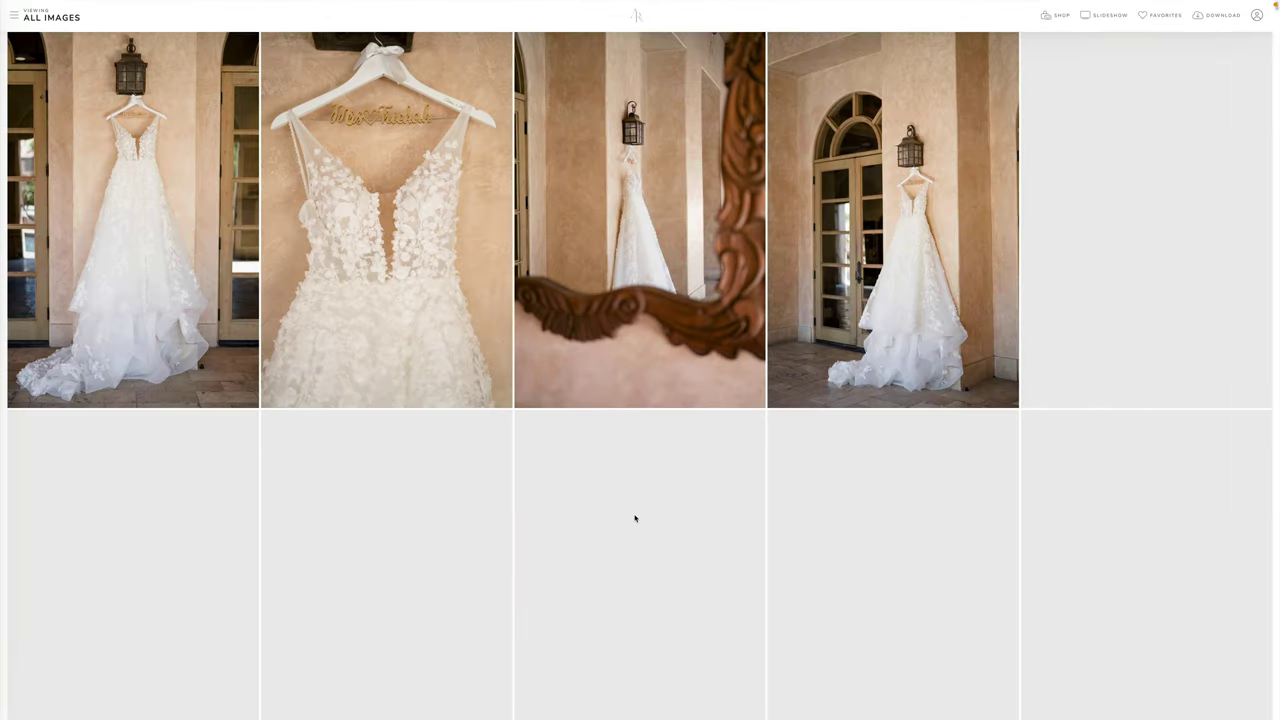
{"action": "scroll", "coordinate": [634, 518], "scroll_direction": "down", "scroll_amount": 5}
{"action": "scroll", "coordinate": [634, 518], "scroll_direction": "down", "scroll_amount": 15}
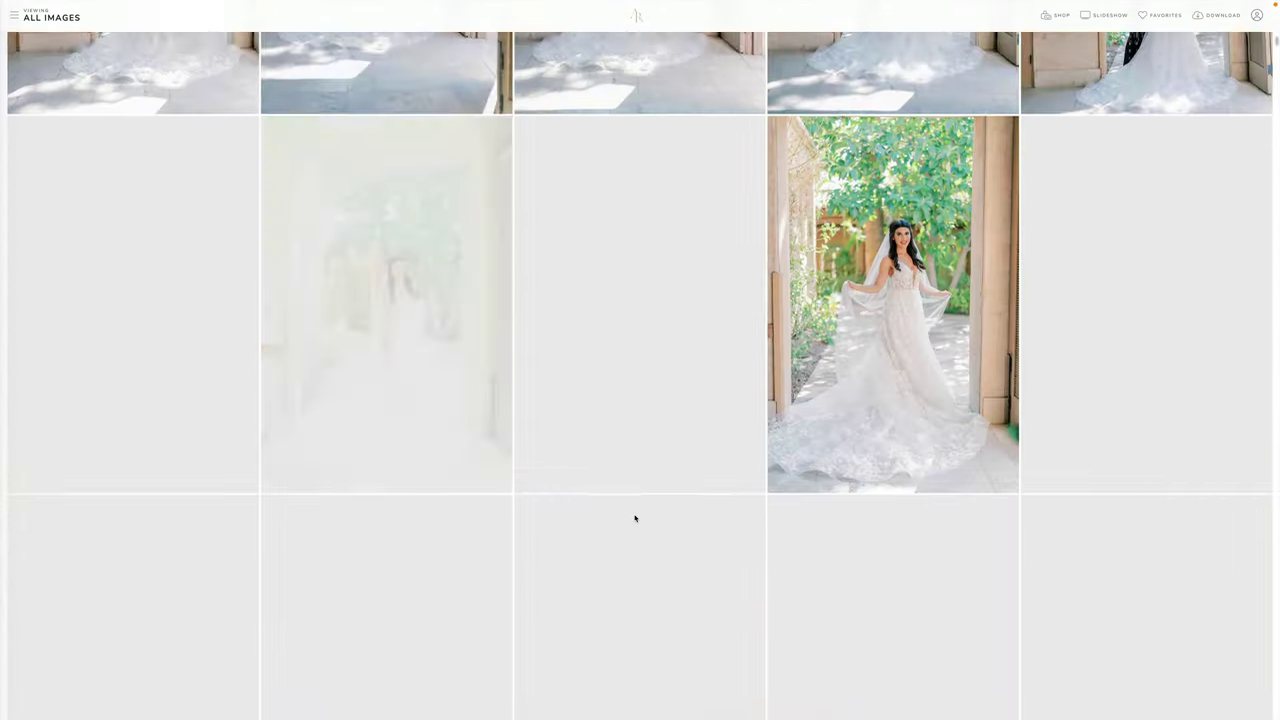
{"action": "scroll", "coordinate": [634, 518], "scroll_direction": "down", "scroll_amount": 15}
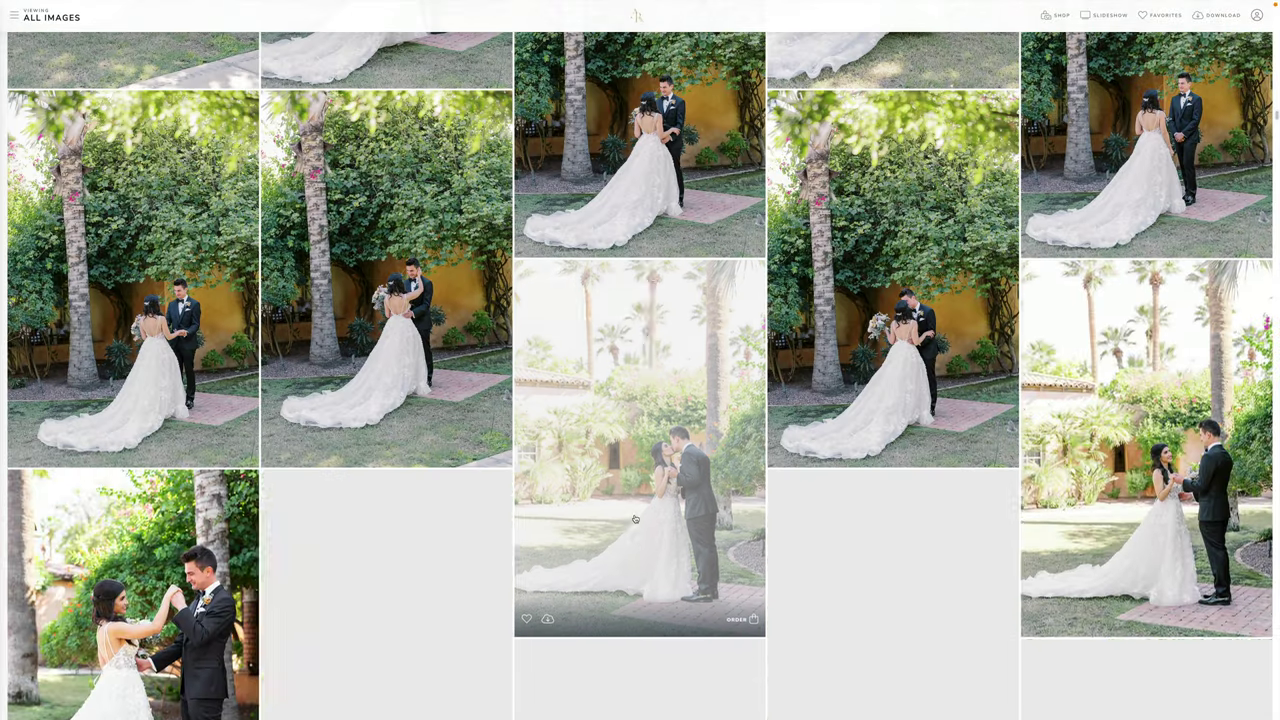
{"action": "scroll", "coordinate": [634, 518], "scroll_direction": "down", "scroll_amount": 10}
{"action": "scroll", "coordinate": [634, 518], "scroll_direction": "down", "scroll_amount": 10}
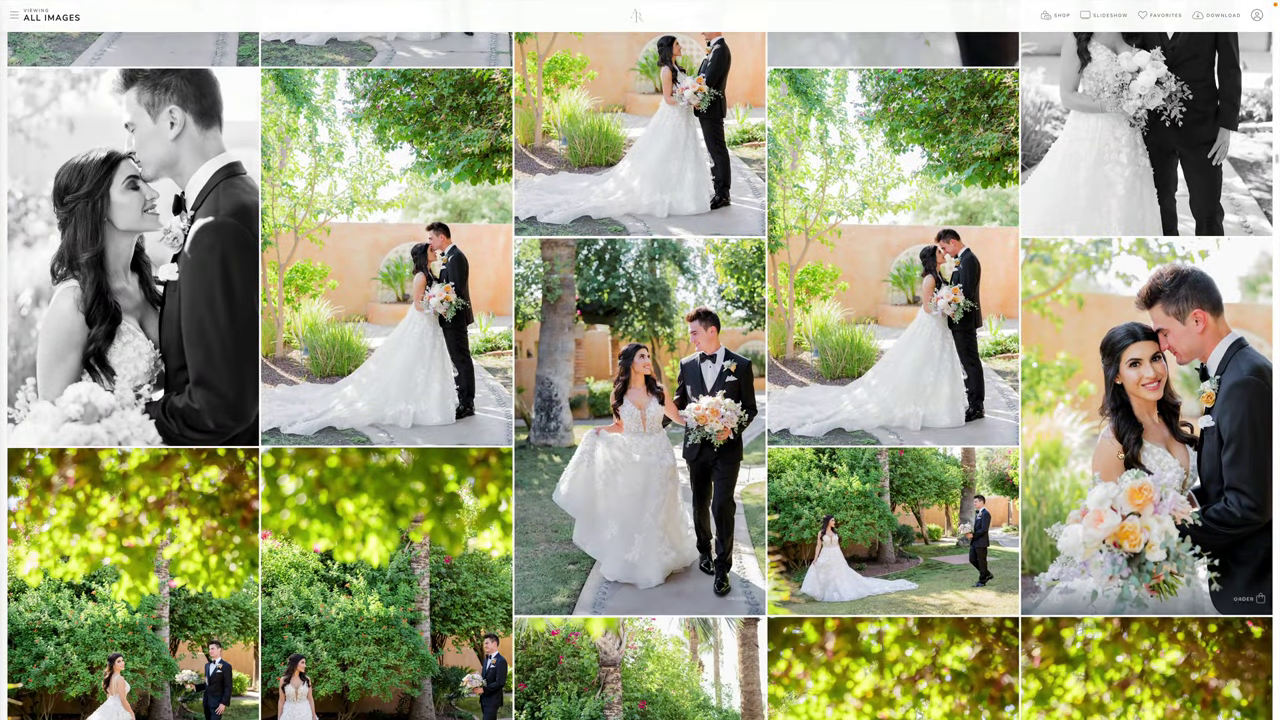
{"action": "left_click", "coordinate": [1131, 451]}
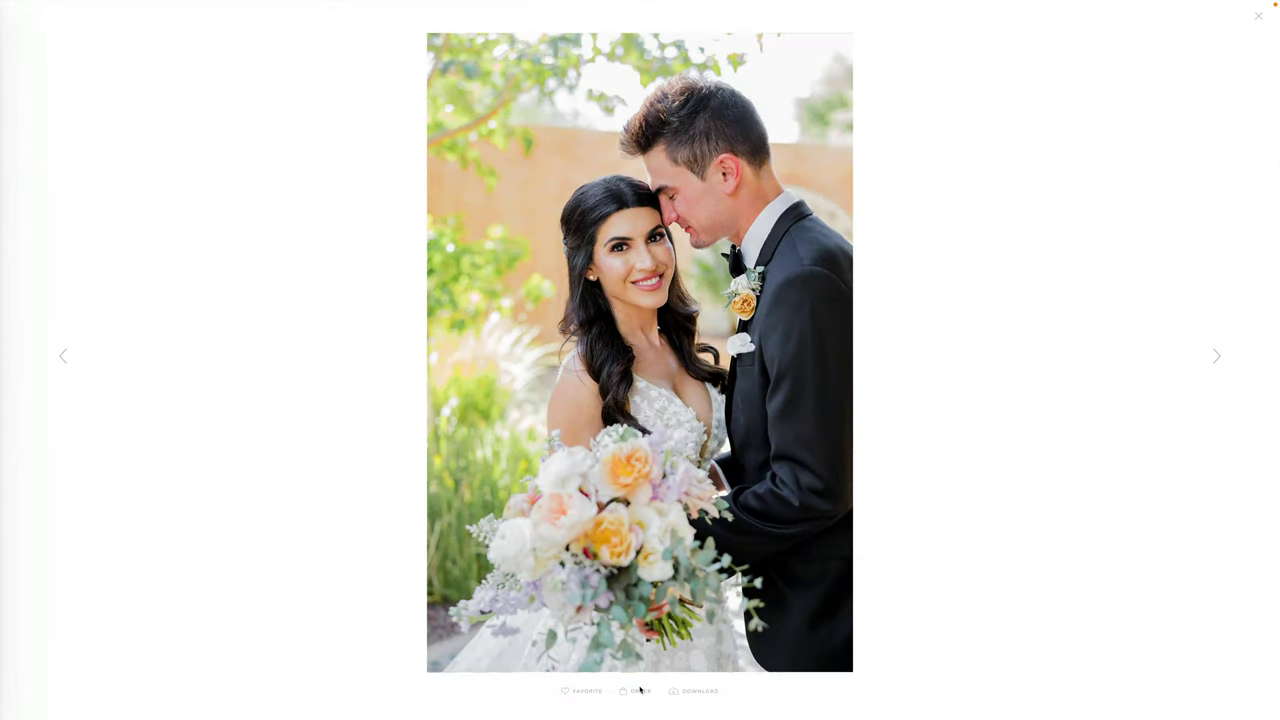
{"action": "left_click", "coordinate": [635, 691]}
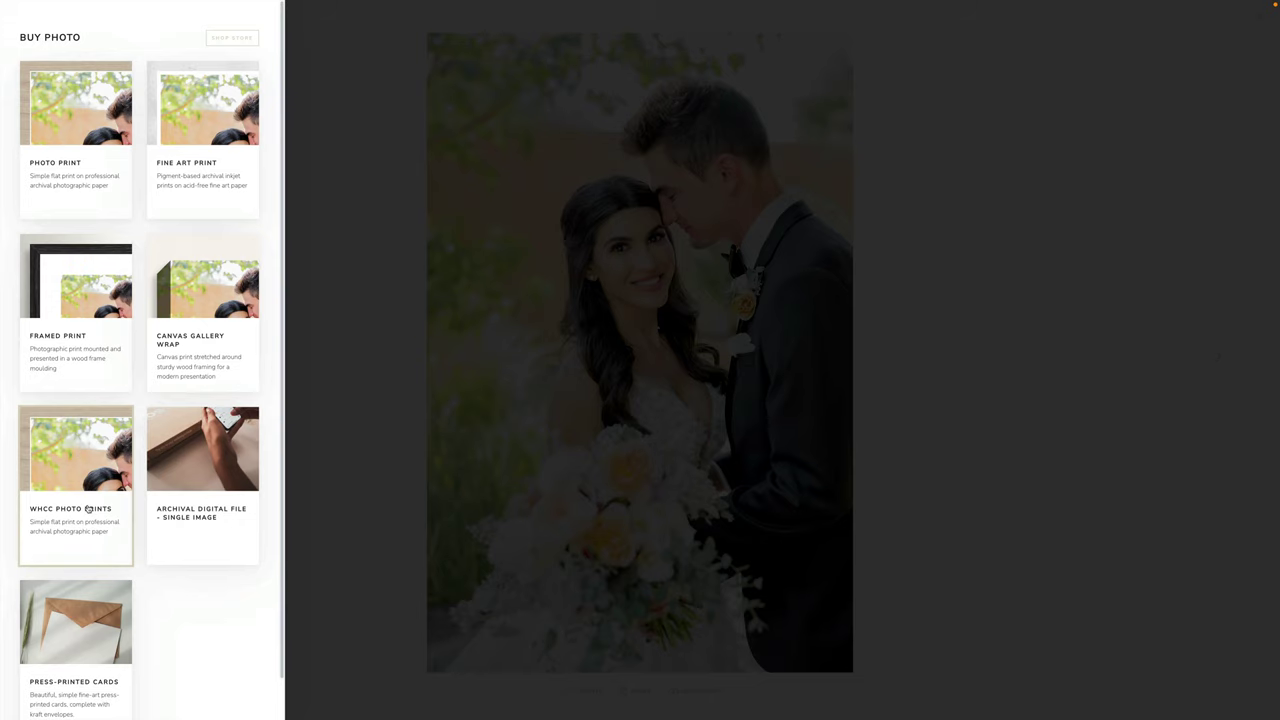
- Add one 4 x 6 Inches Lustre WHCC Photo Print of the portrait to the cart
{"action": "left_click", "coordinate": [76, 452]}
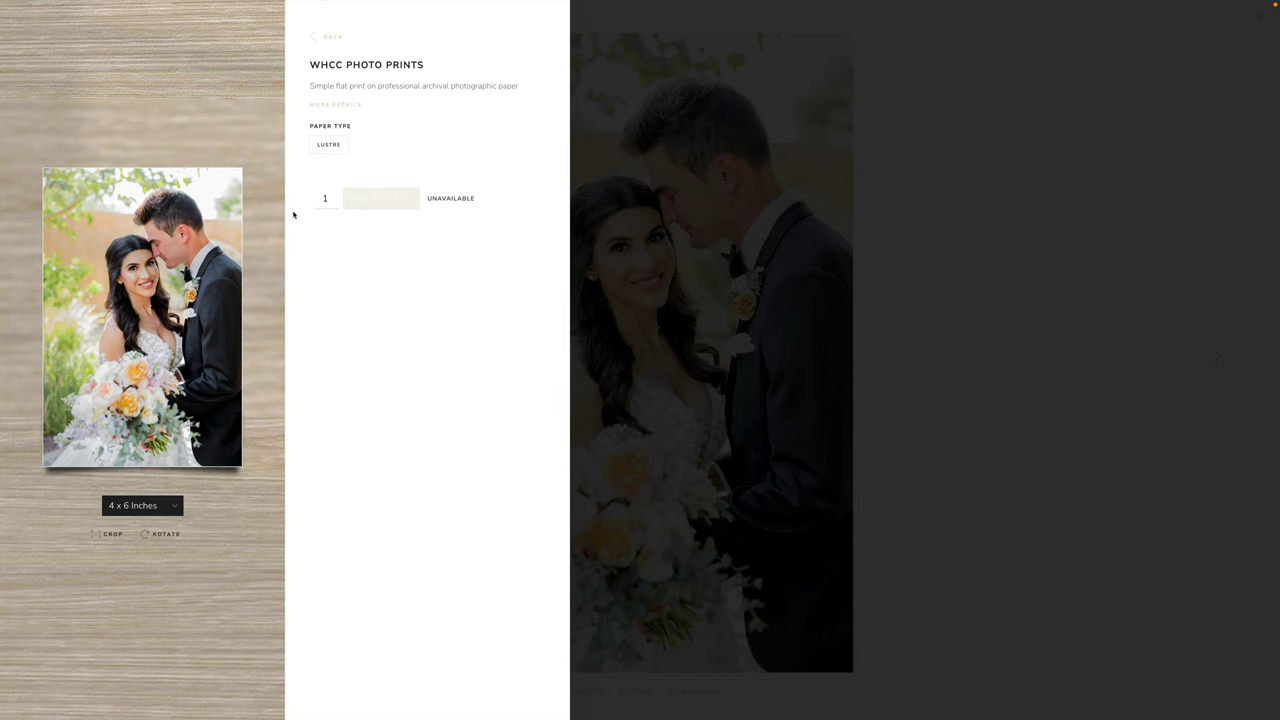
{"action": "left_click", "coordinate": [330, 144]}
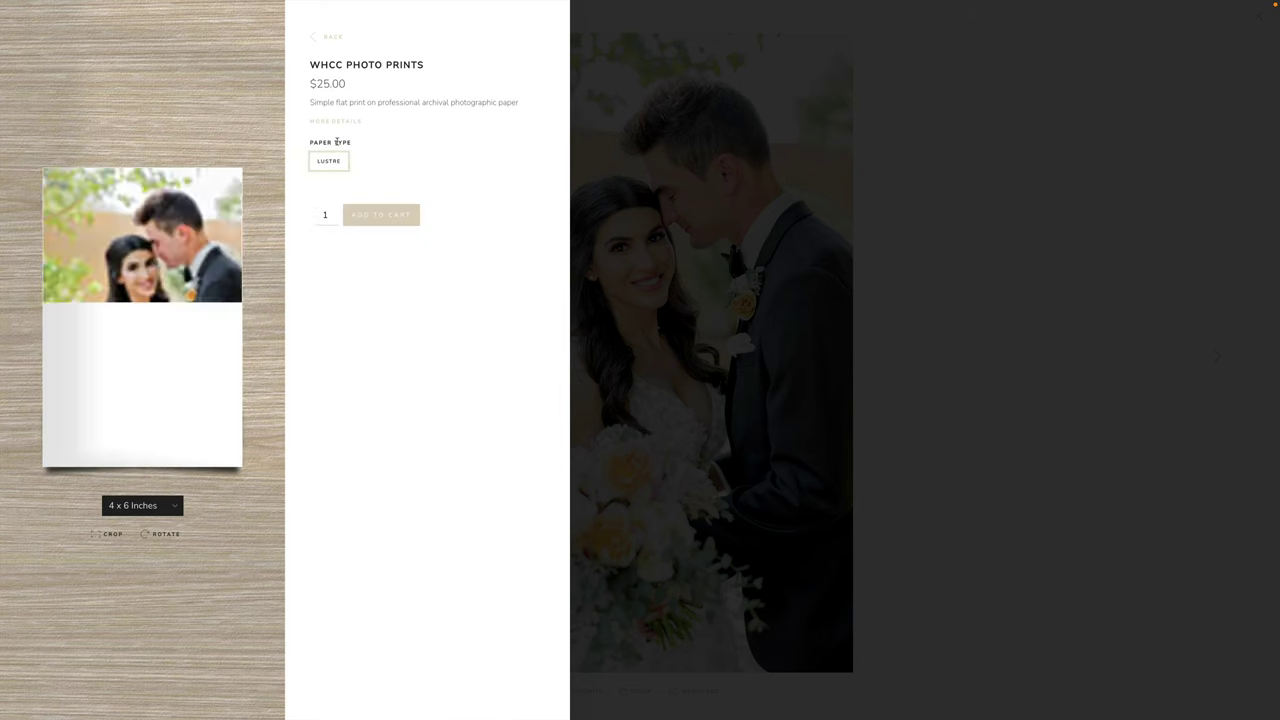
{"action": "left_click", "coordinate": [135, 506]}
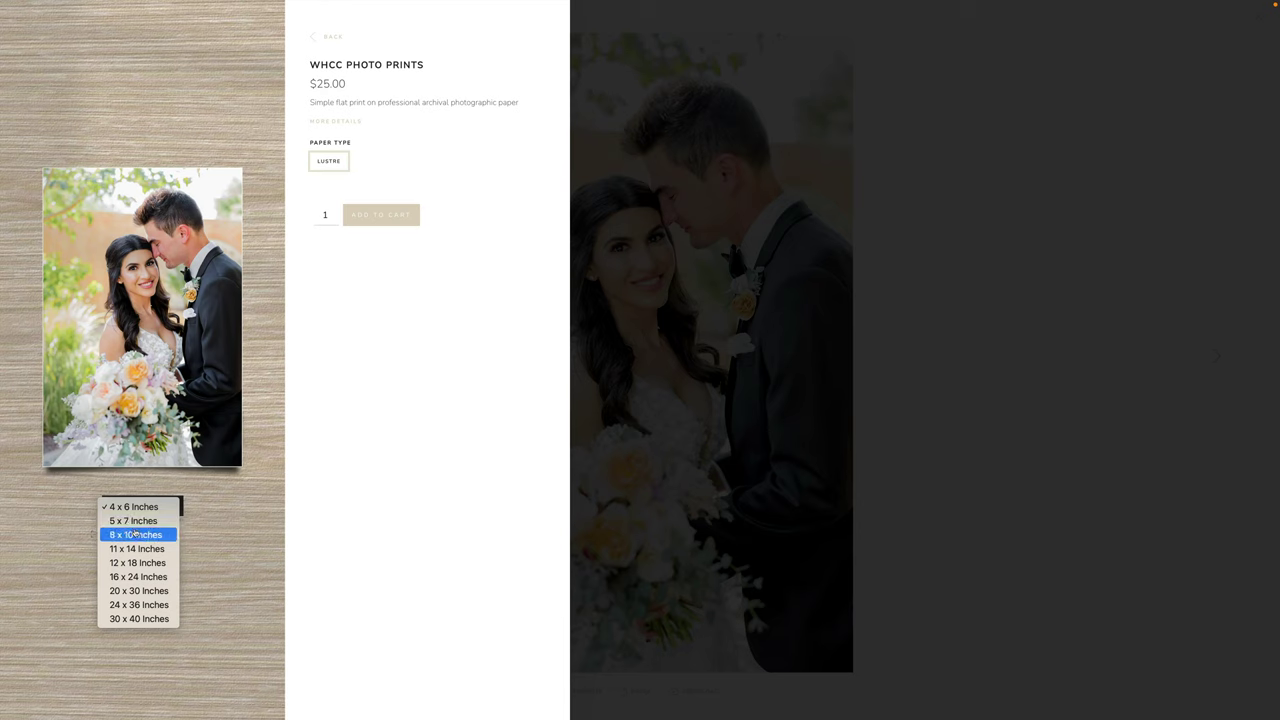
{"action": "left_click", "coordinate": [296, 510]}
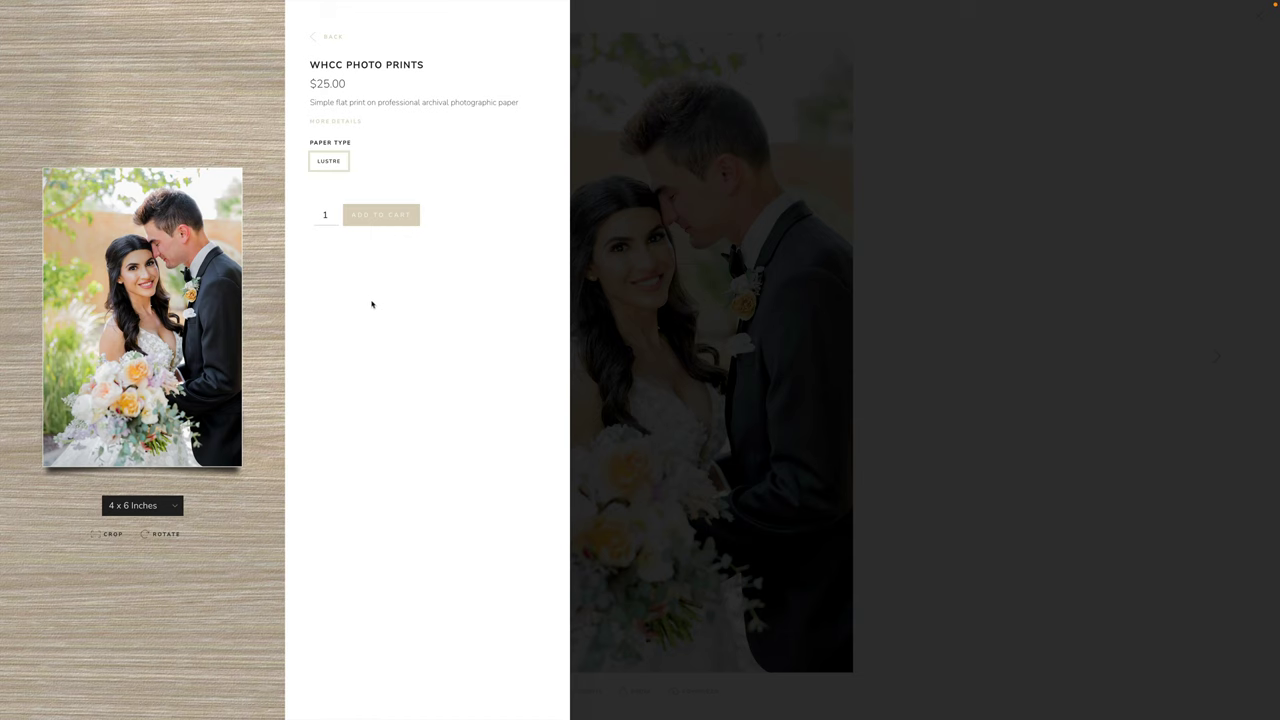
{"action": "left_click", "coordinate": [379, 216]}
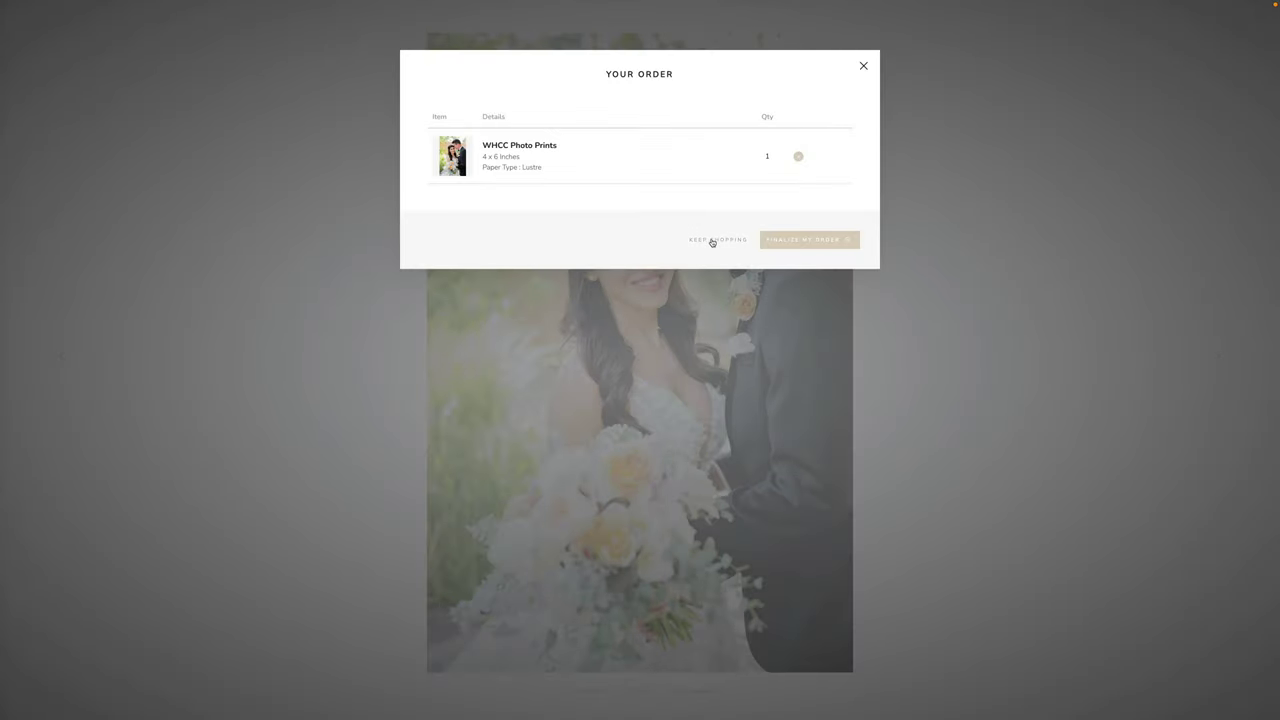
{"action": "left_click", "coordinate": [712, 242]}
- Move forward to the embrace photo by the palm trunk and show its products
{"action": "left_click", "coordinate": [1215, 370]}
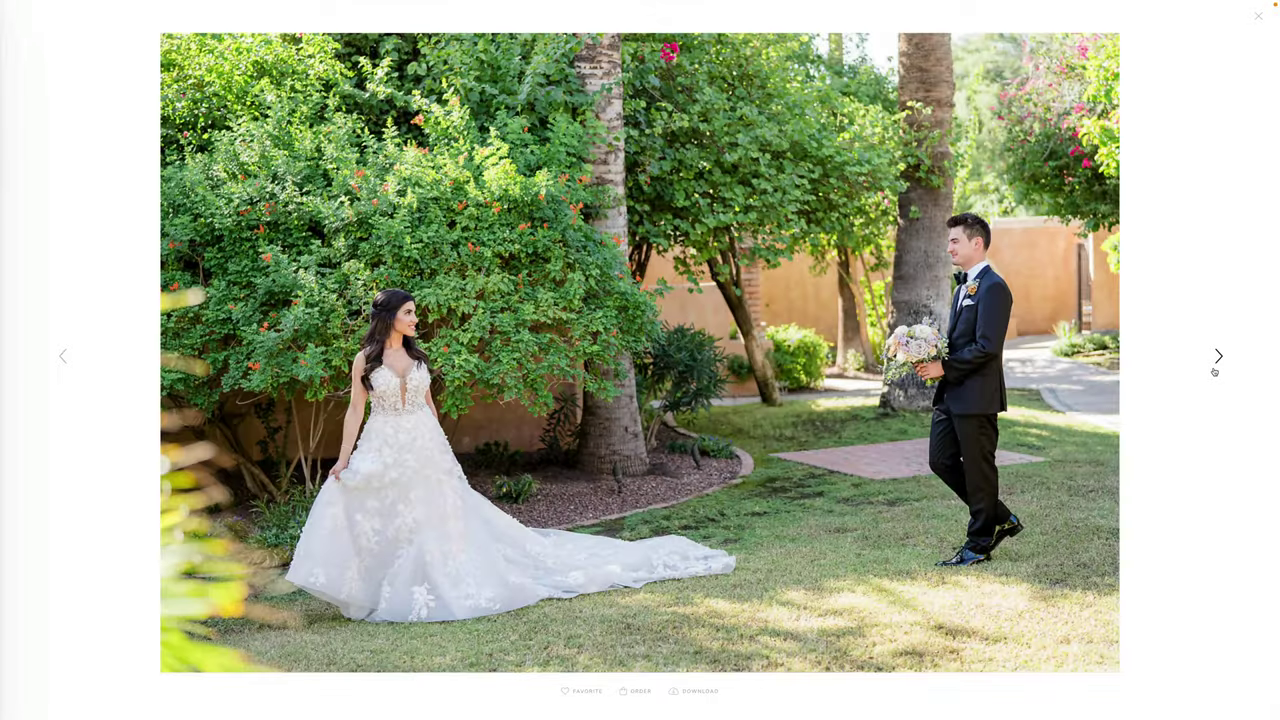
{"action": "left_click", "coordinate": [1214, 370]}
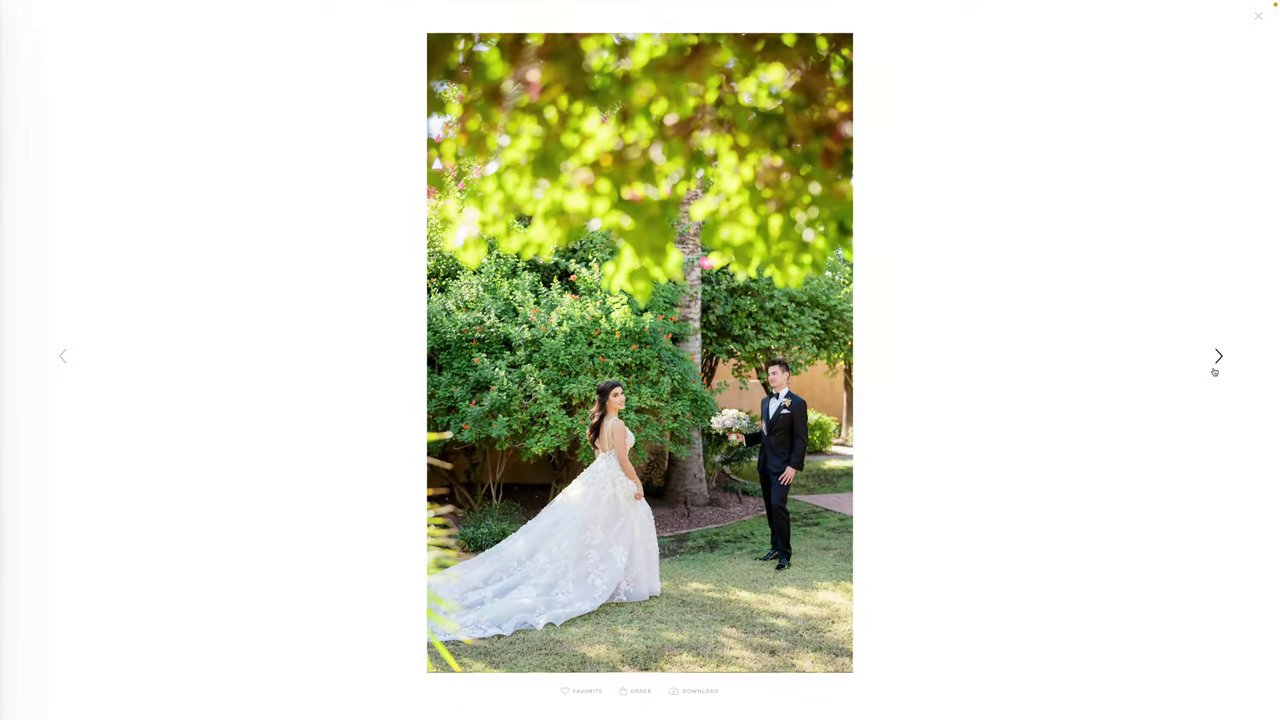
{"action": "left_click", "coordinate": [1214, 371]}
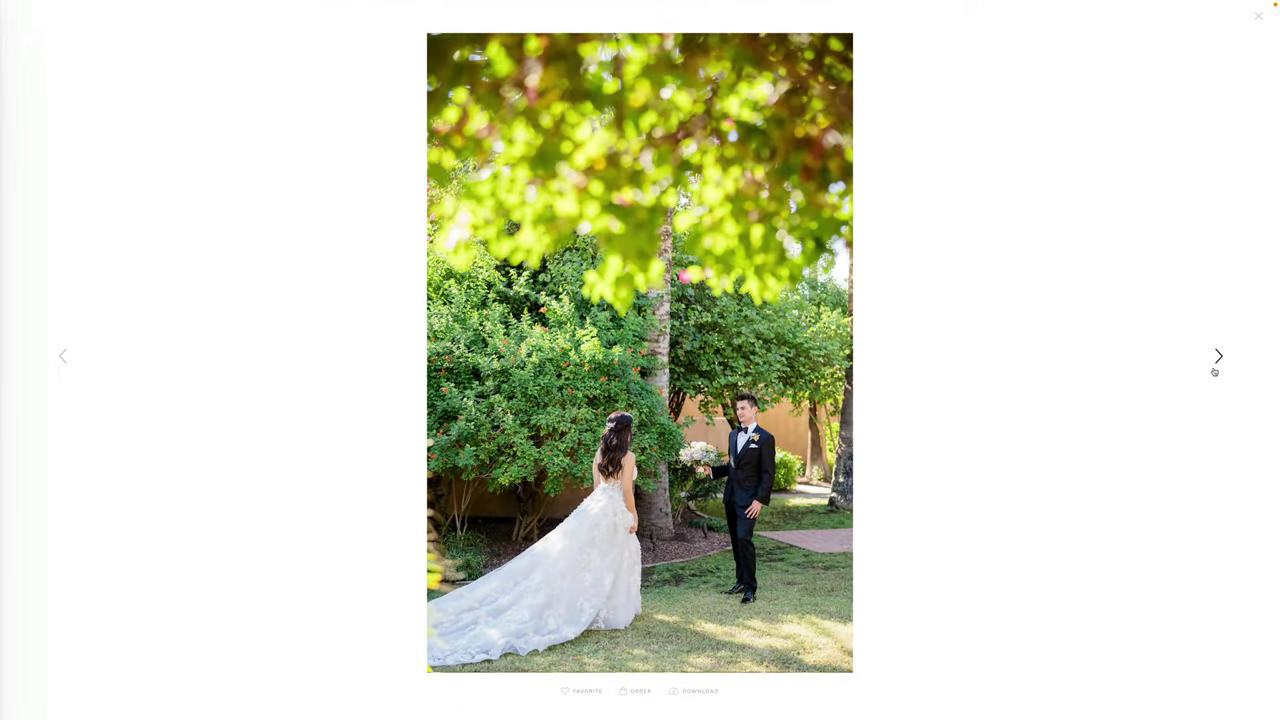
{"action": "left_click", "coordinate": [1214, 371]}
{"action": "left_click", "coordinate": [1214, 371]}
{"action": "left_click", "coordinate": [1214, 371]}
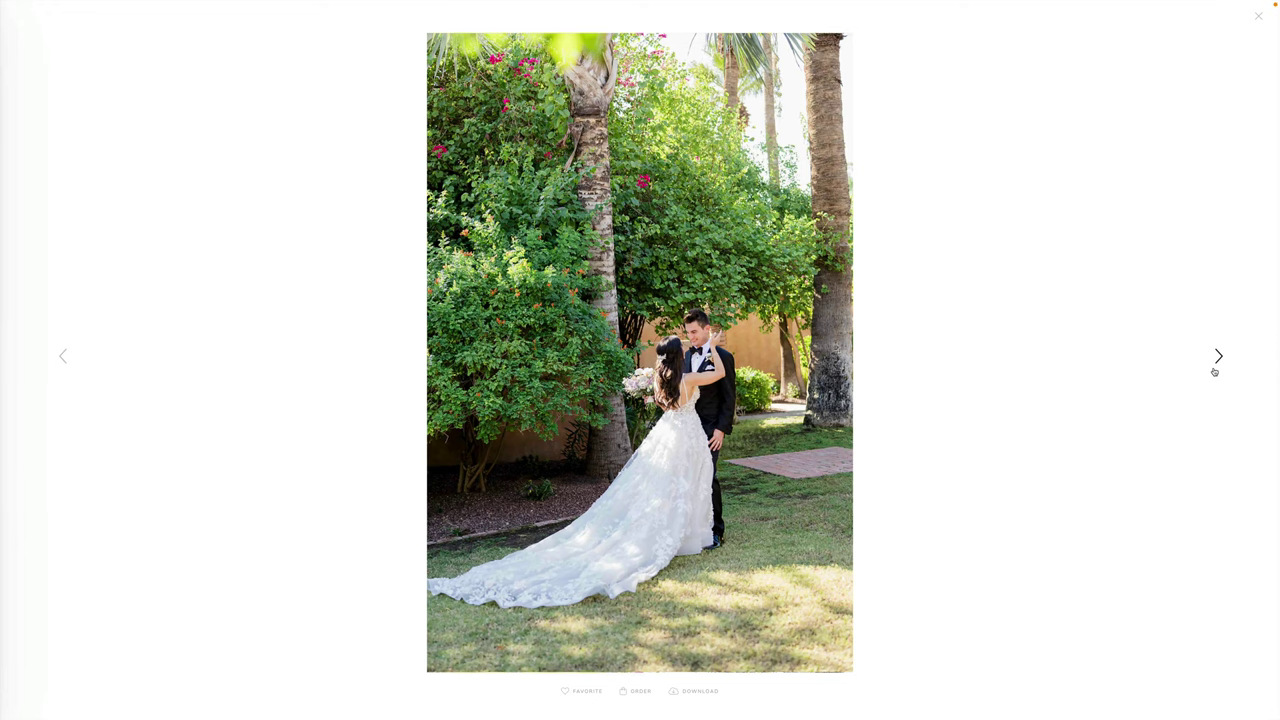
{"action": "left_click", "coordinate": [1214, 371]}
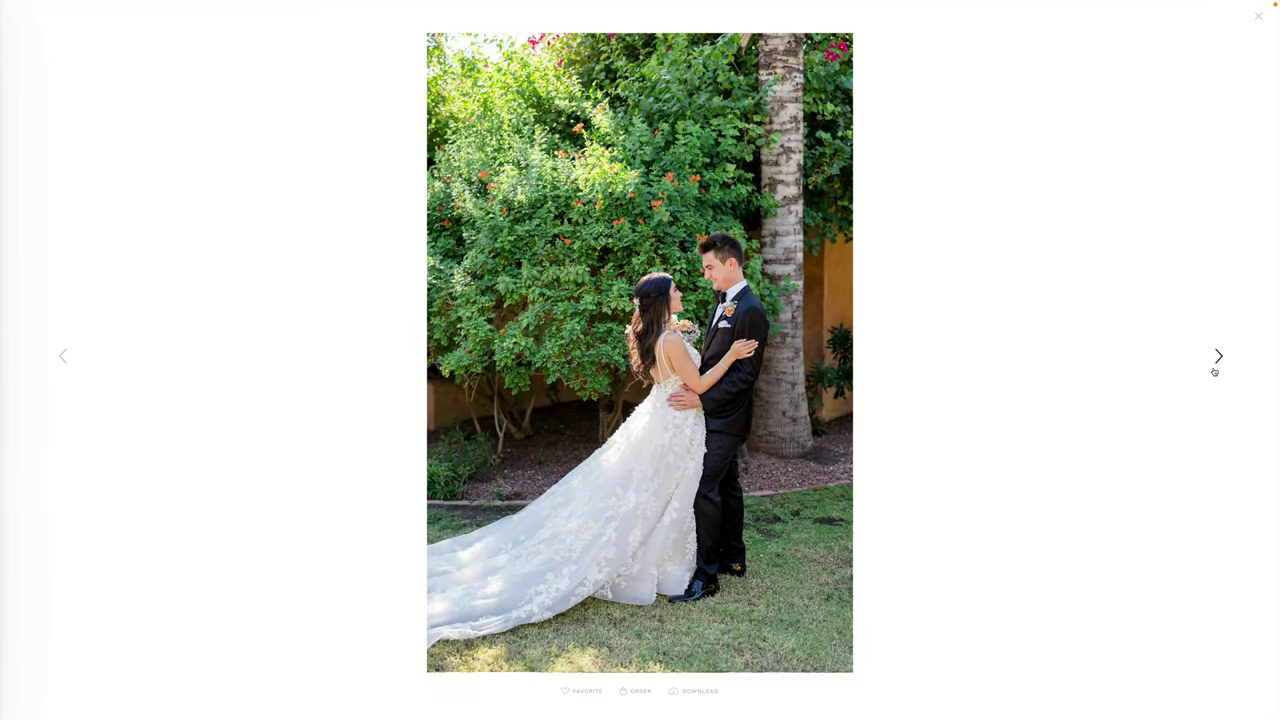
{"action": "left_click", "coordinate": [636, 692]}
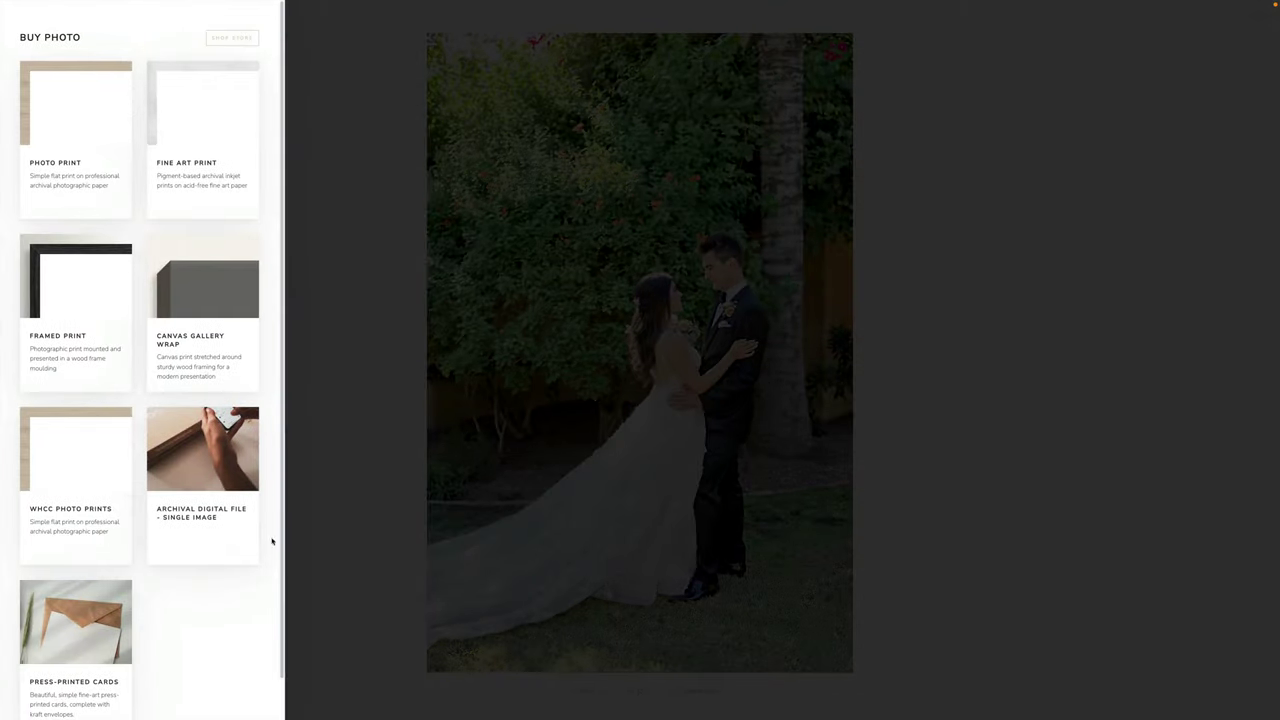
- Choose a Lustre WHCC Photo Print at 5 x 7 Inches, rotated back to portrait
{"action": "left_click", "coordinate": [56, 500]}
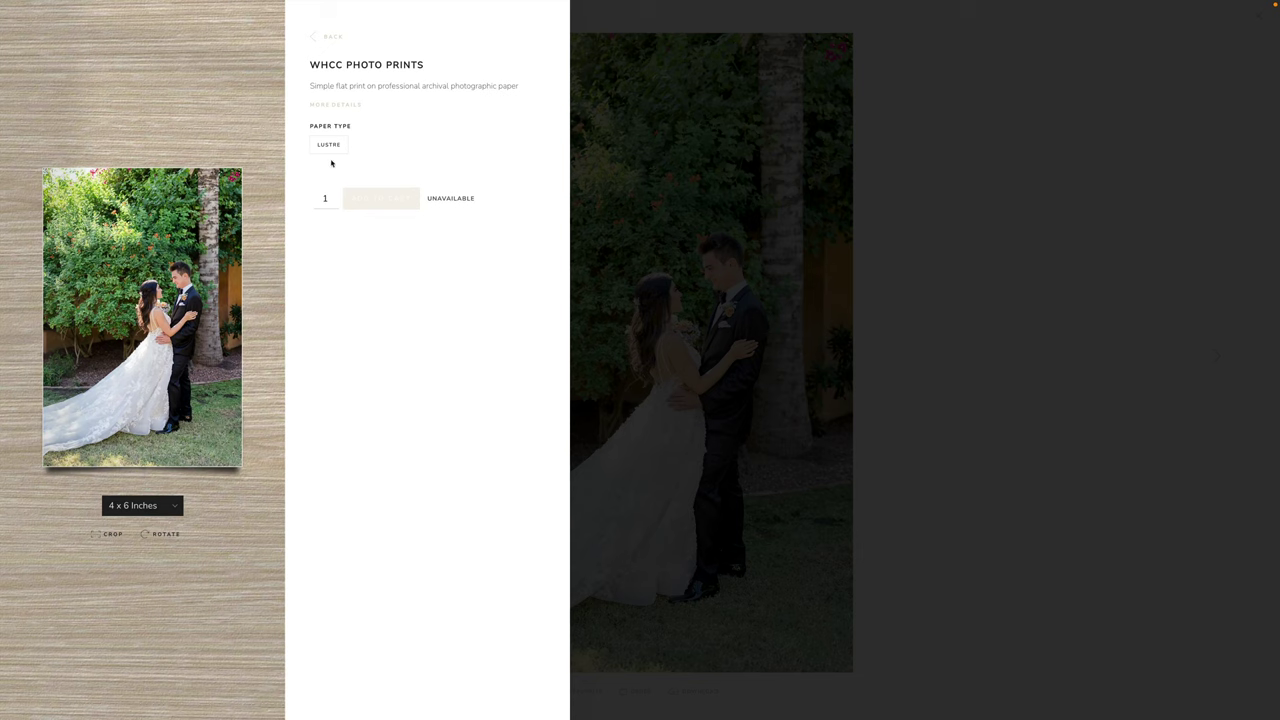
{"action": "left_click", "coordinate": [327, 150]}
{"action": "left_click", "coordinate": [134, 508]}
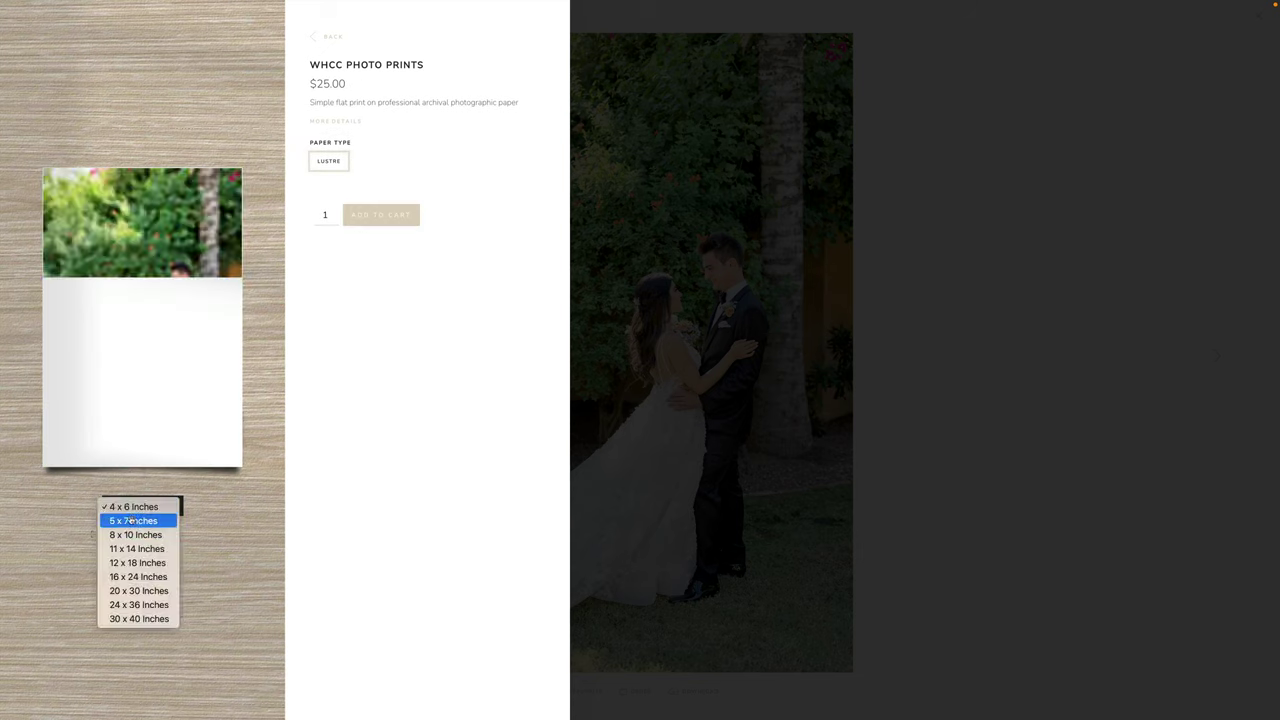
{"action": "left_click", "coordinate": [131, 521]}
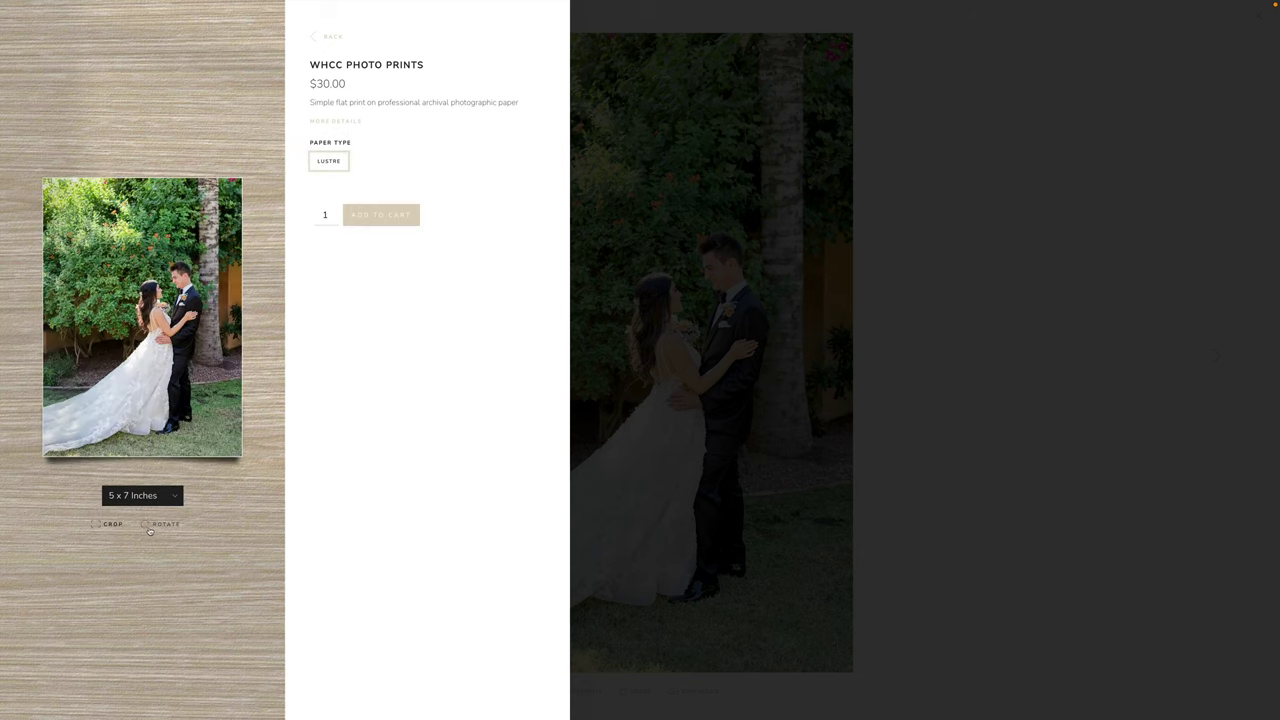
{"action": "left_click", "coordinate": [160, 524]}
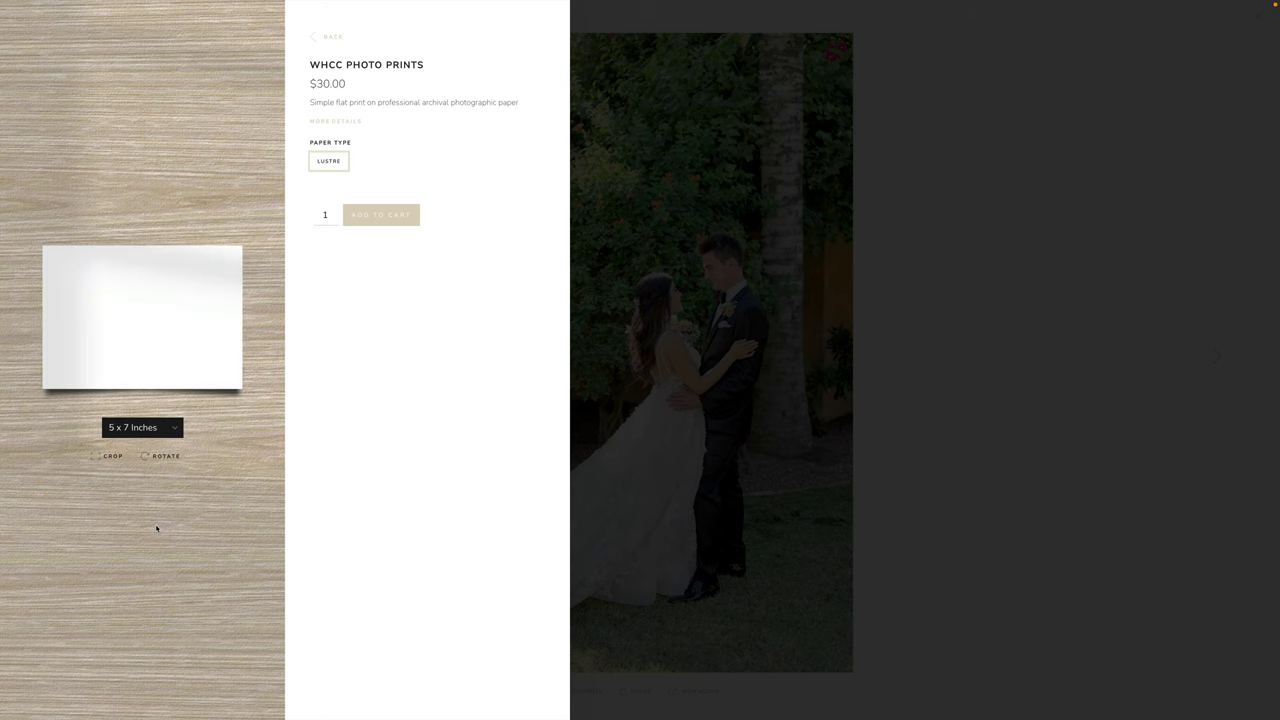
{"action": "left_click", "coordinate": [160, 462]}
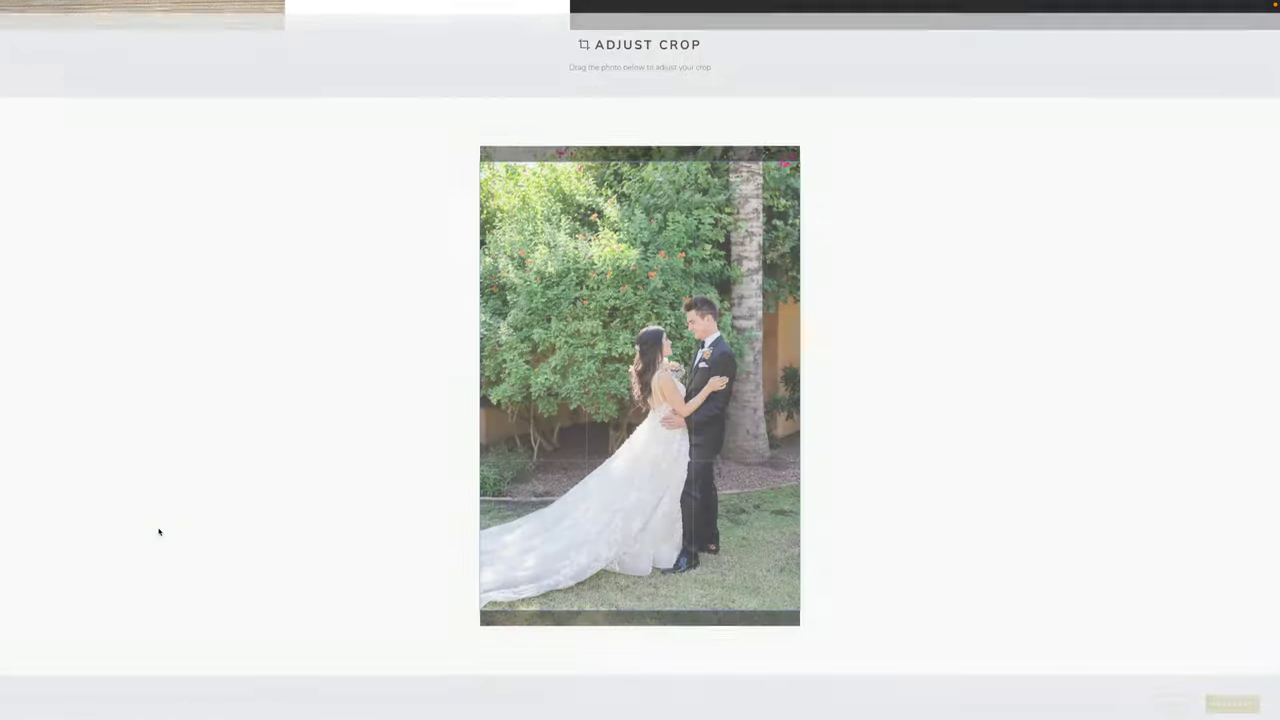
- Save the print's crop, add the 5 x 7 Lustre print to the cart, and return to all images
{"action": "left_click", "coordinate": [110, 524]}
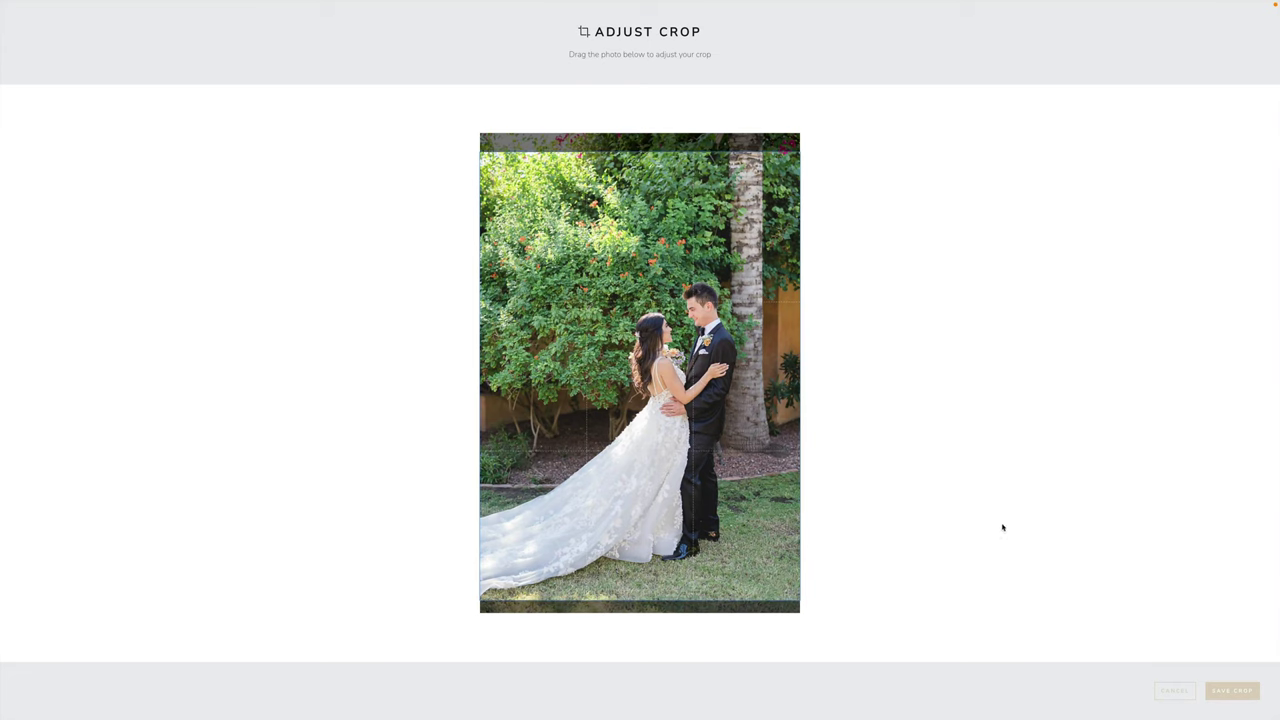
{"action": "left_click", "coordinate": [1238, 692]}
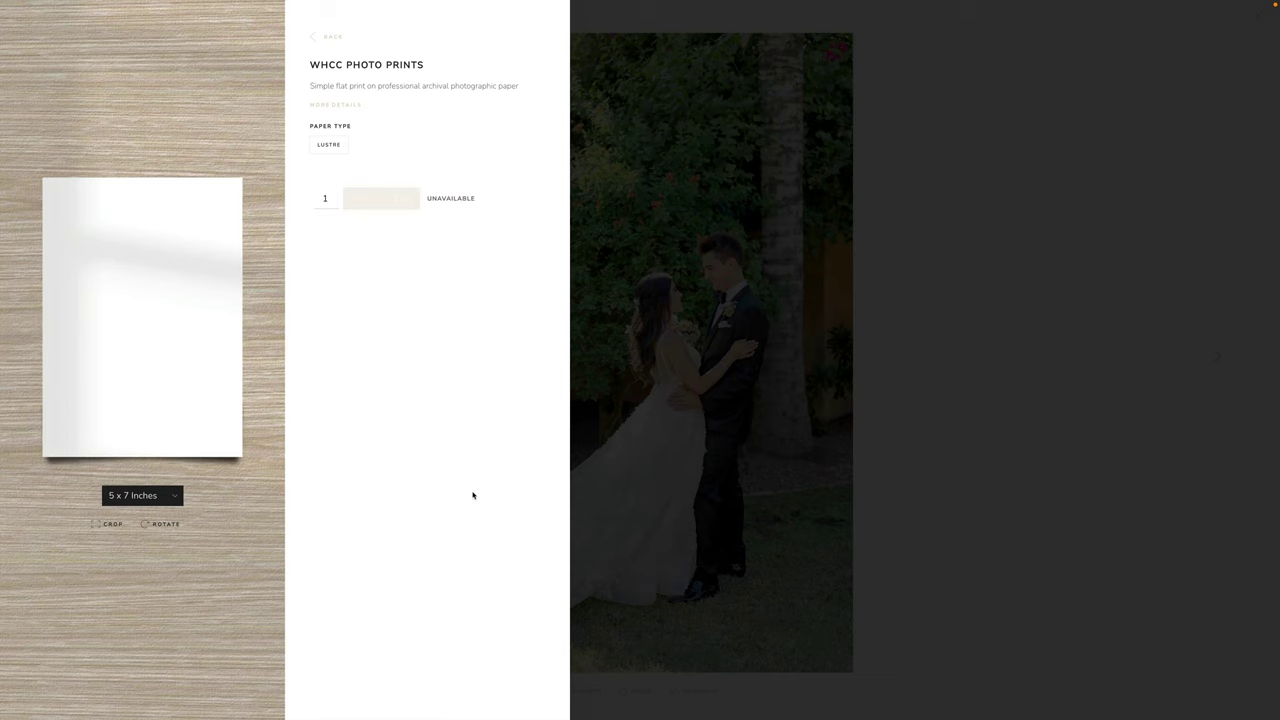
{"action": "left_click", "coordinate": [340, 148]}
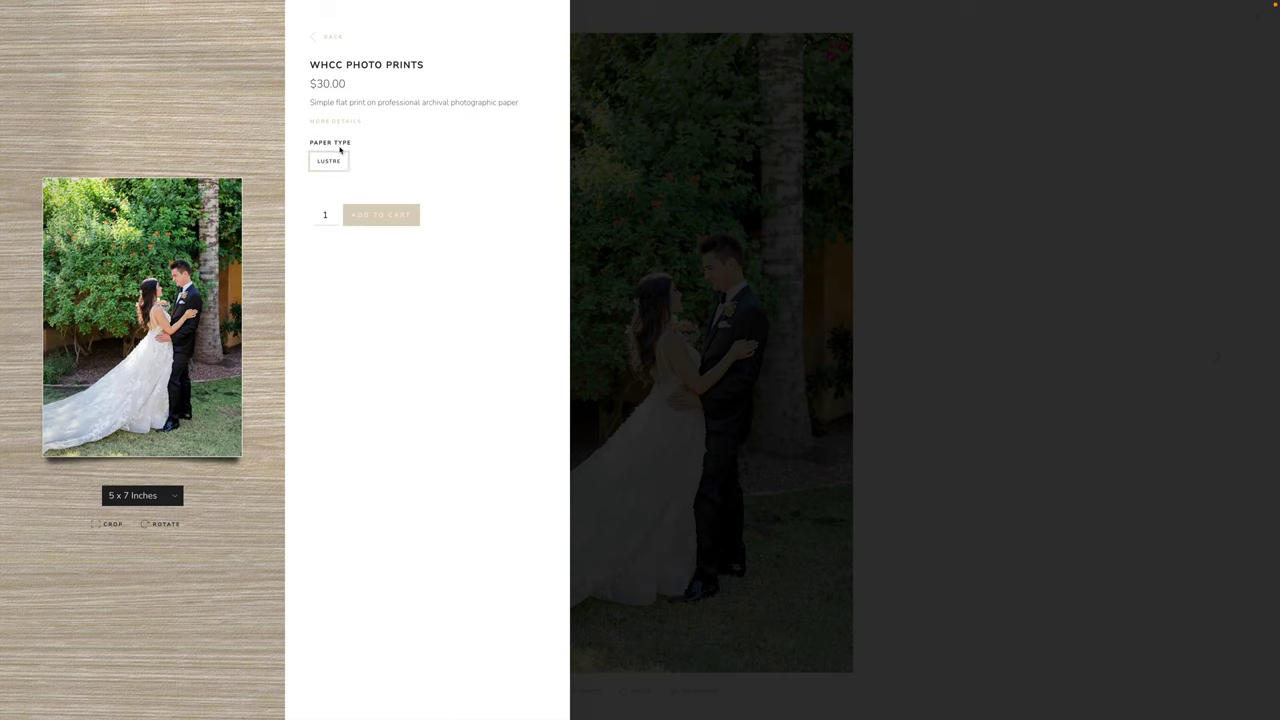
{"action": "left_click", "coordinate": [393, 216]}
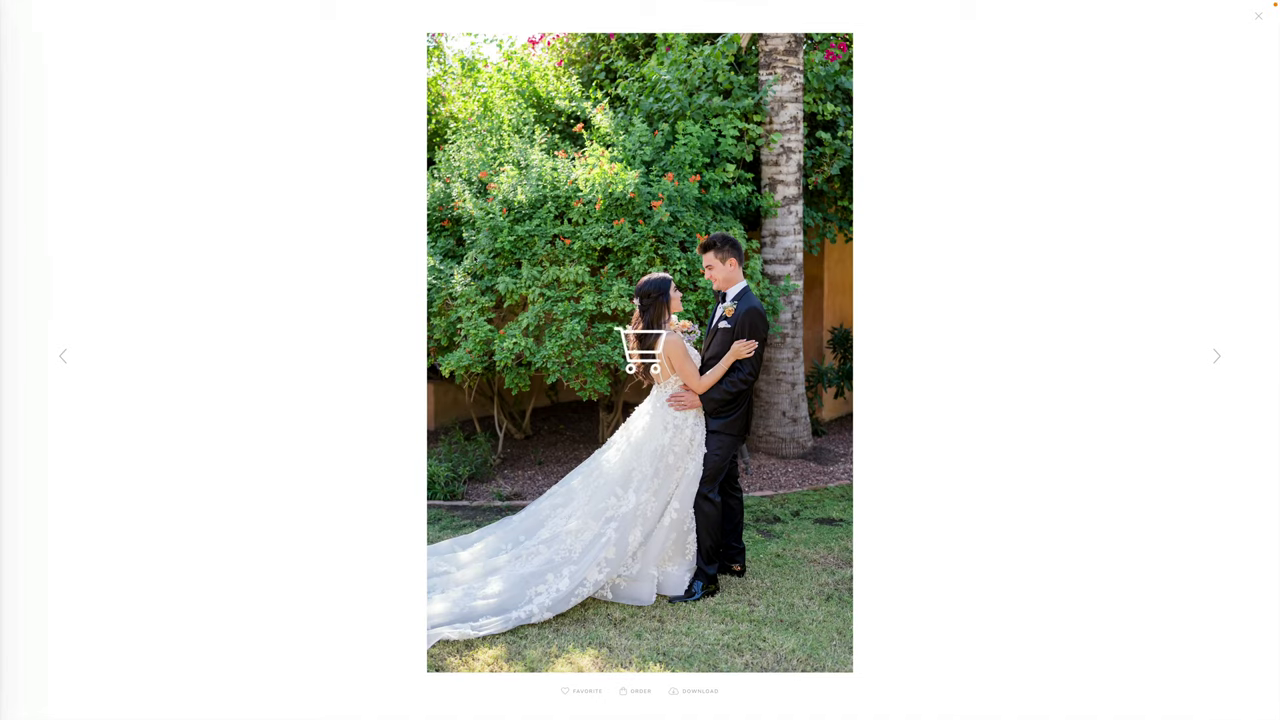
{"action": "left_click", "coordinate": [1257, 17]}
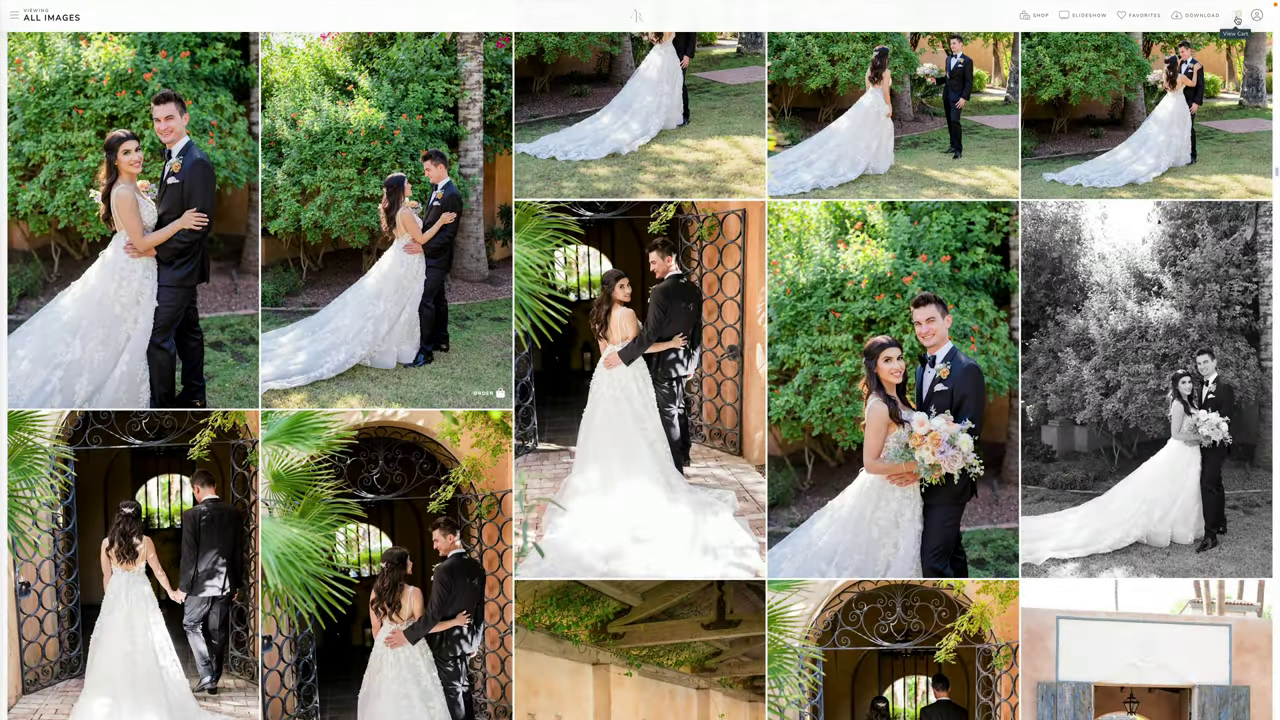
- Open the full order and note a hair retouch request on the 4 x 6 print
{"action": "left_click", "coordinate": [1237, 20]}
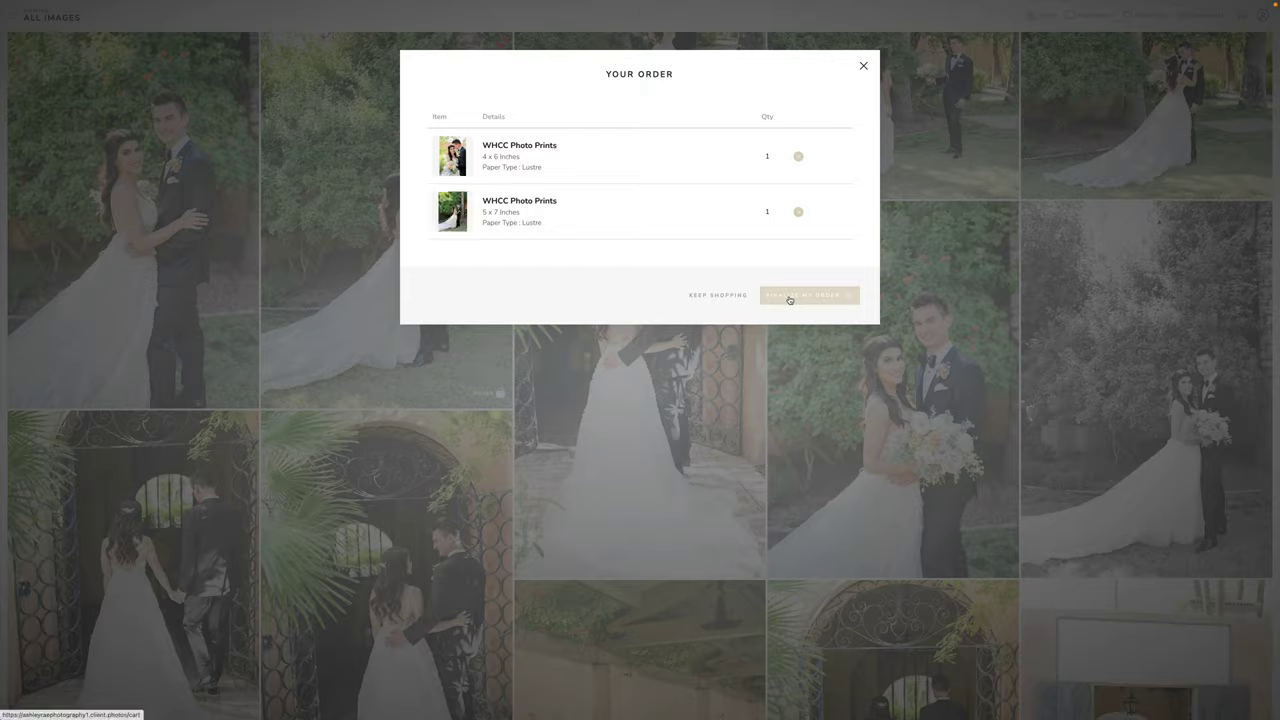
{"action": "left_click", "coordinate": [789, 297]}
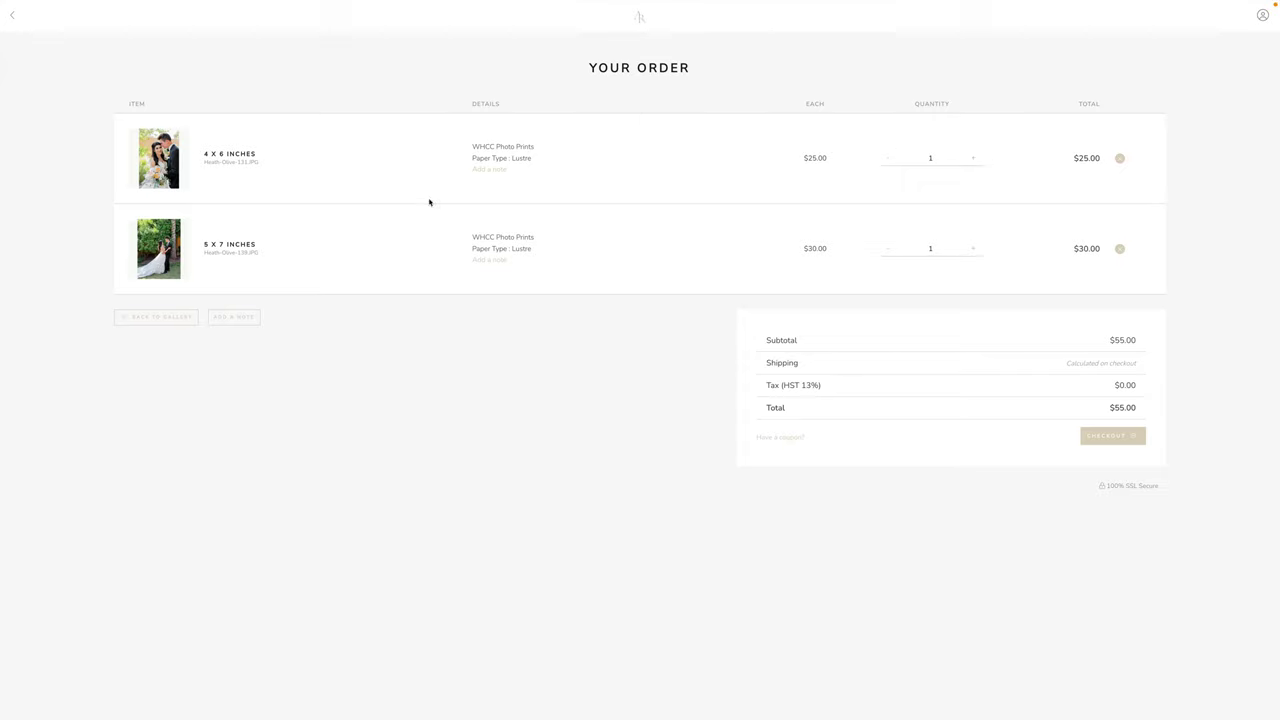
{"action": "left_click", "coordinate": [487, 170]}
{"action": "type", "text": "Can you please retouch my hairs?"}
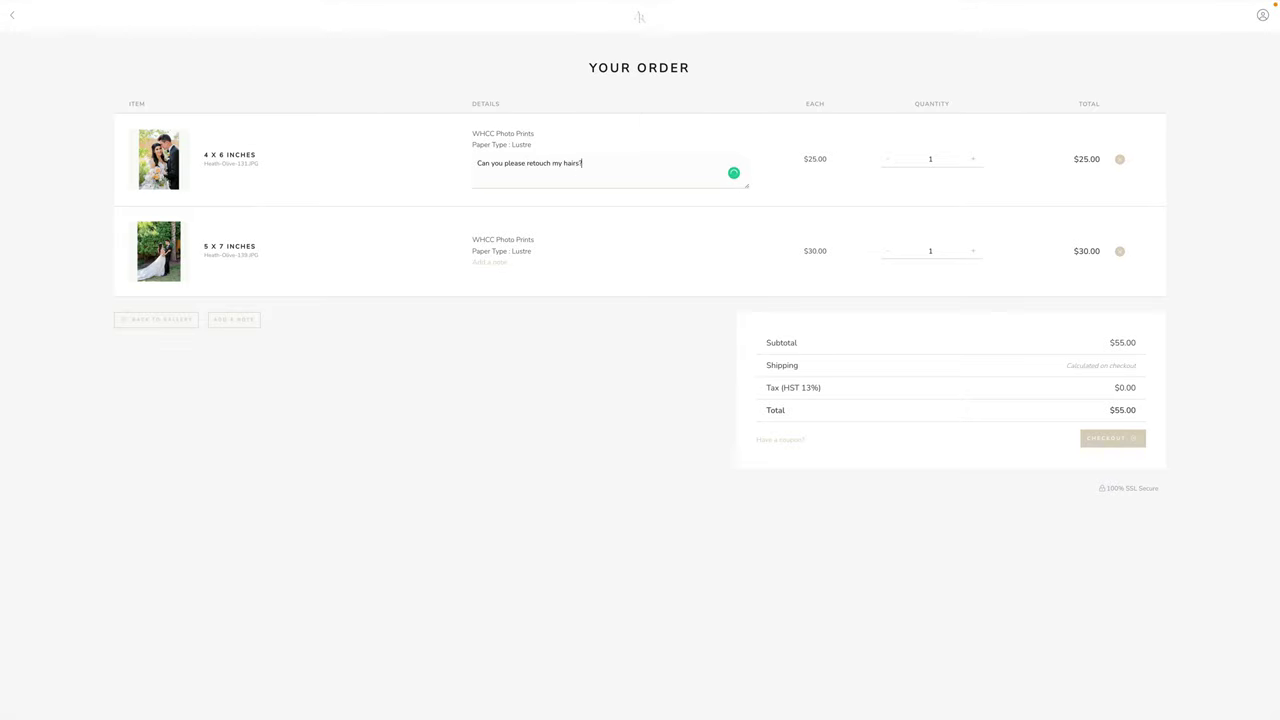
- Note a request to remove the background sign on the 5 x 7 print, then check out
{"action": "left_click", "coordinate": [488, 263]}
{"action": "type", "text": "Can you please get"}
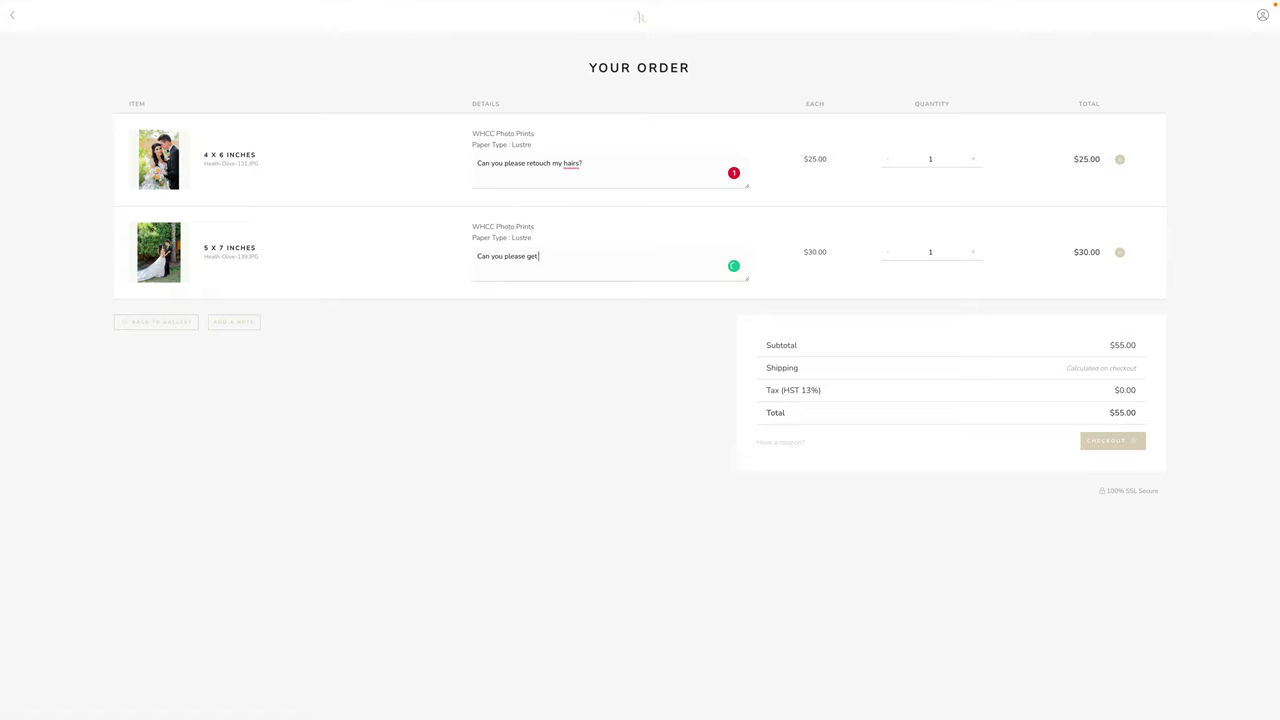
{"action": "type", "text": " rid of the sign in the background?"}
{"action": "left_click", "coordinate": [1112, 442]}
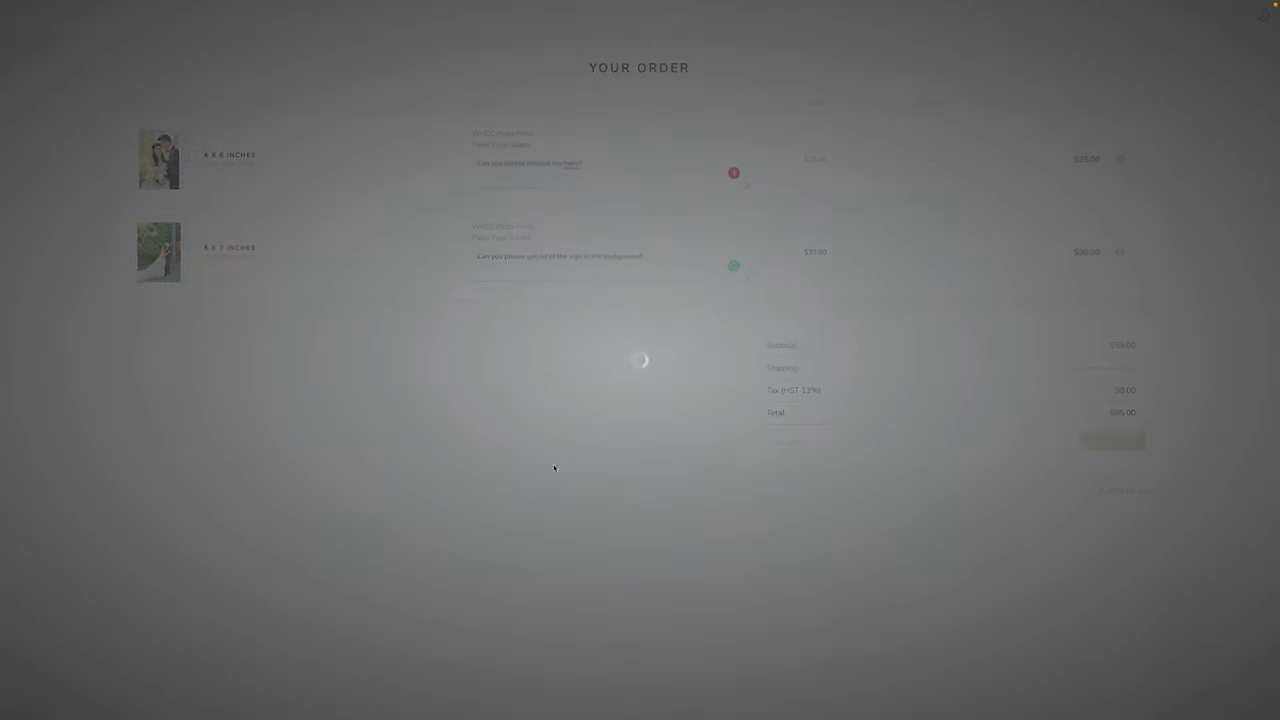
- Autofill the client's billing details and continue to the shipping step
{"action": "left_click", "coordinate": [1016, 96]}
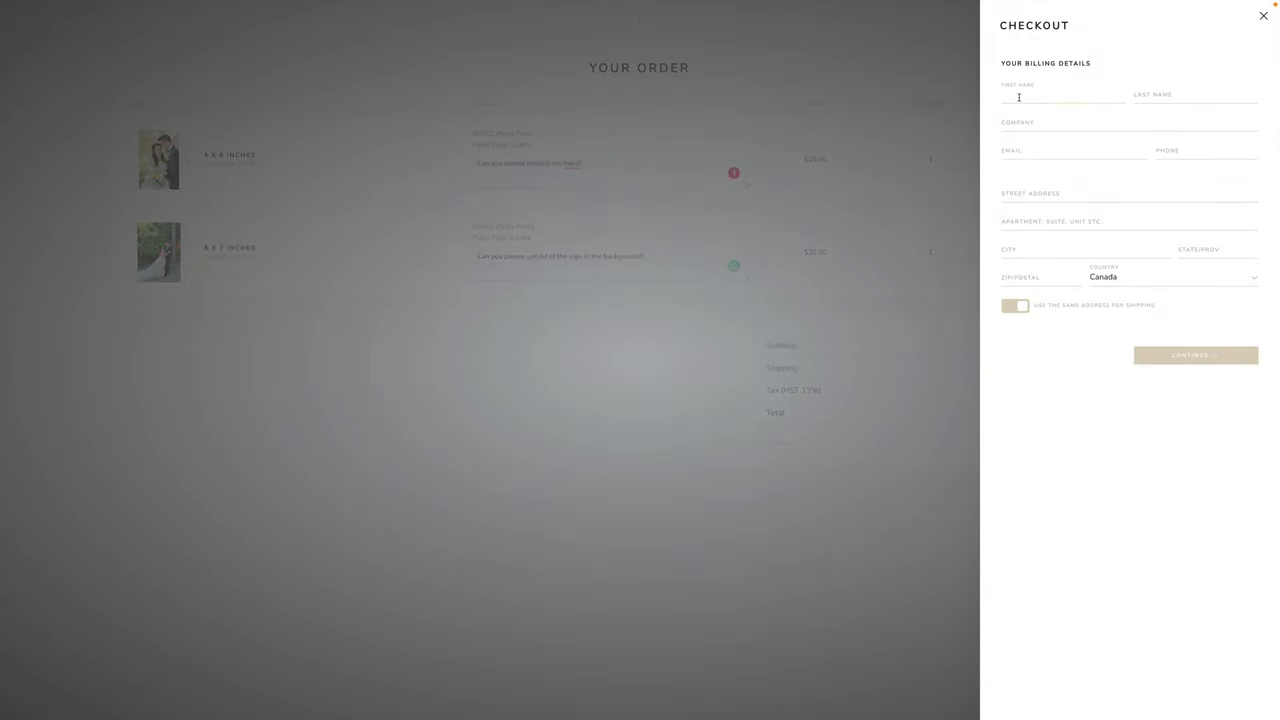
{"action": "key", "text": "ctrl+shift+f"}
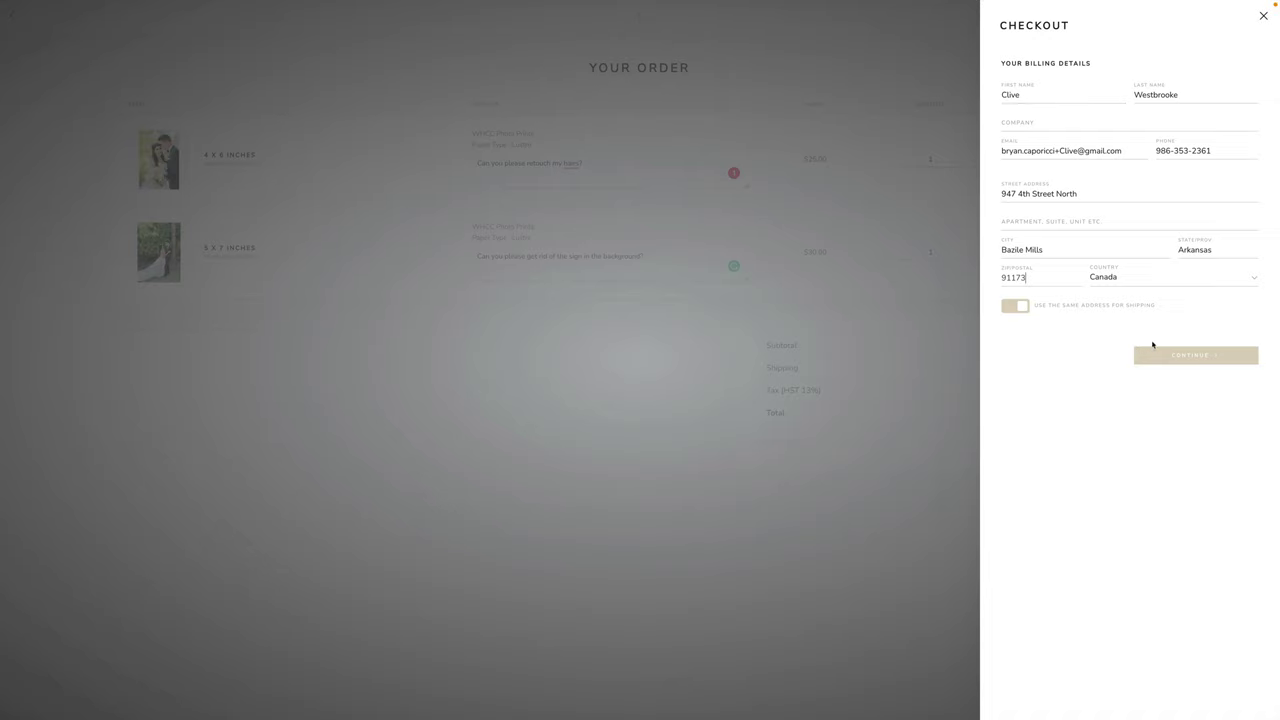
{"action": "left_click", "coordinate": [1175, 358]}
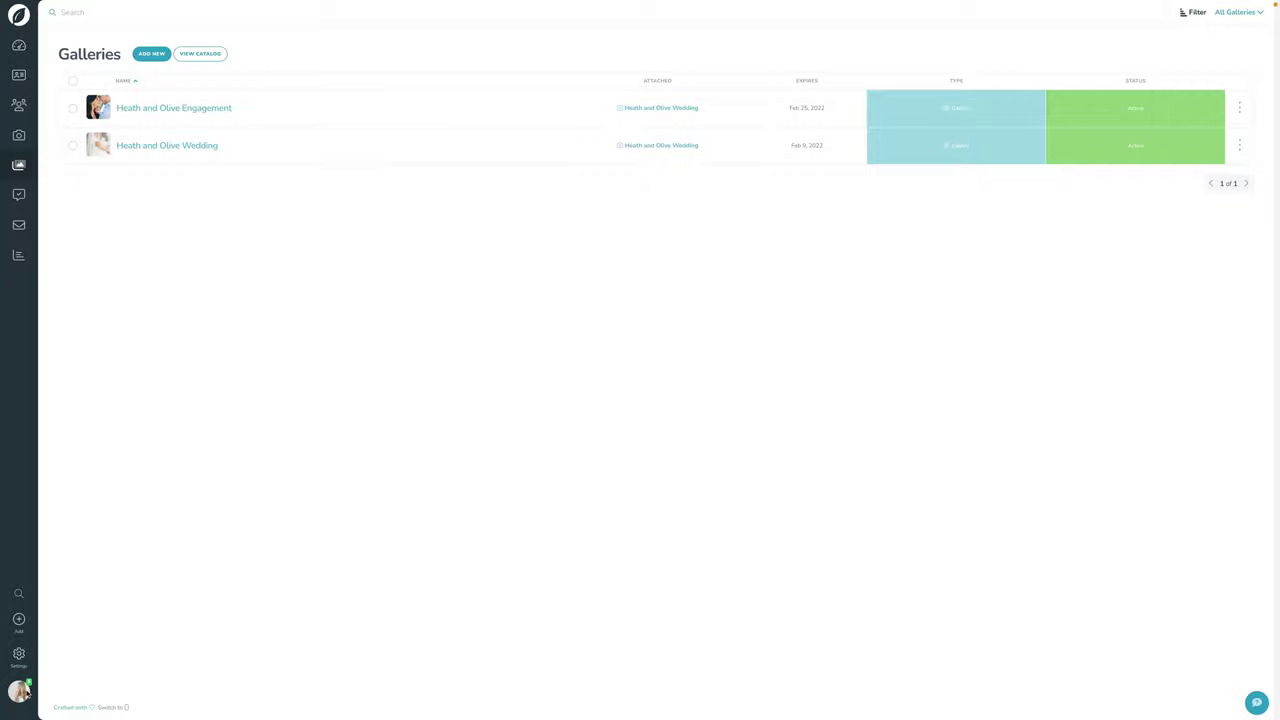
- Keep Drop ship to client enabled in My Price List's Lab Fulfillment settings
{"action": "left_click", "coordinate": [18, 655]}
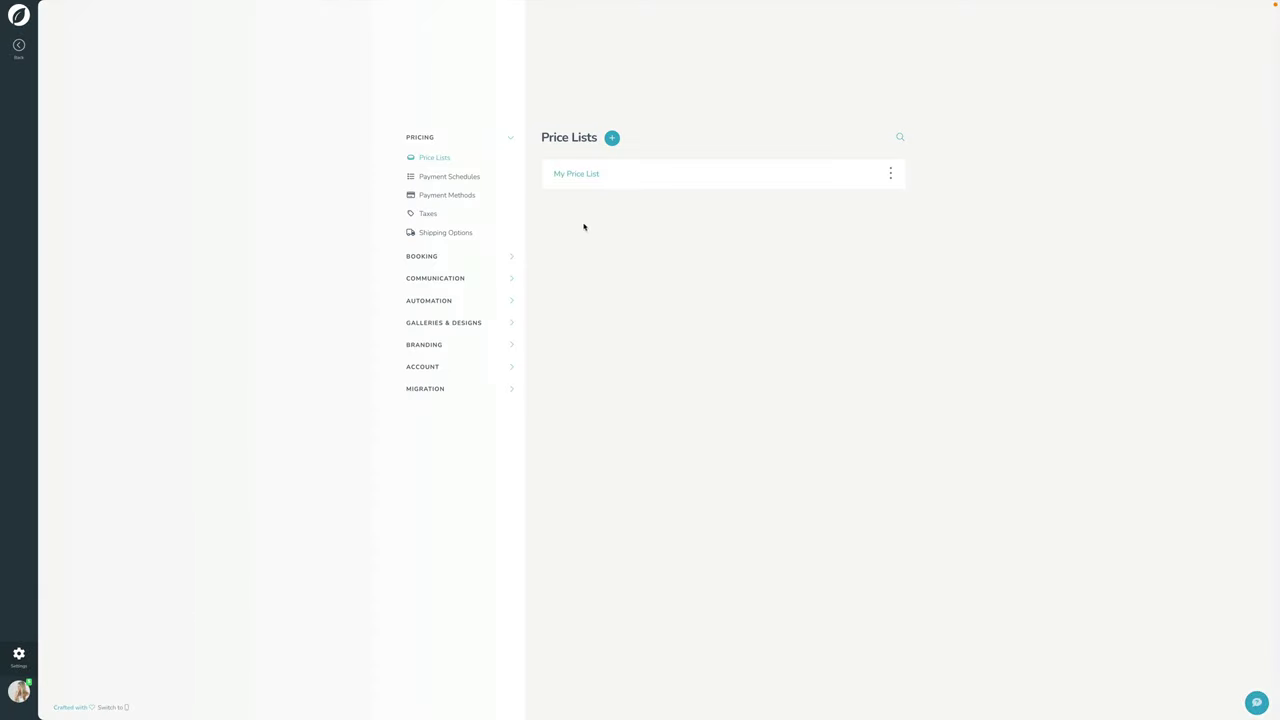
{"action": "left_click", "coordinate": [588, 174]}
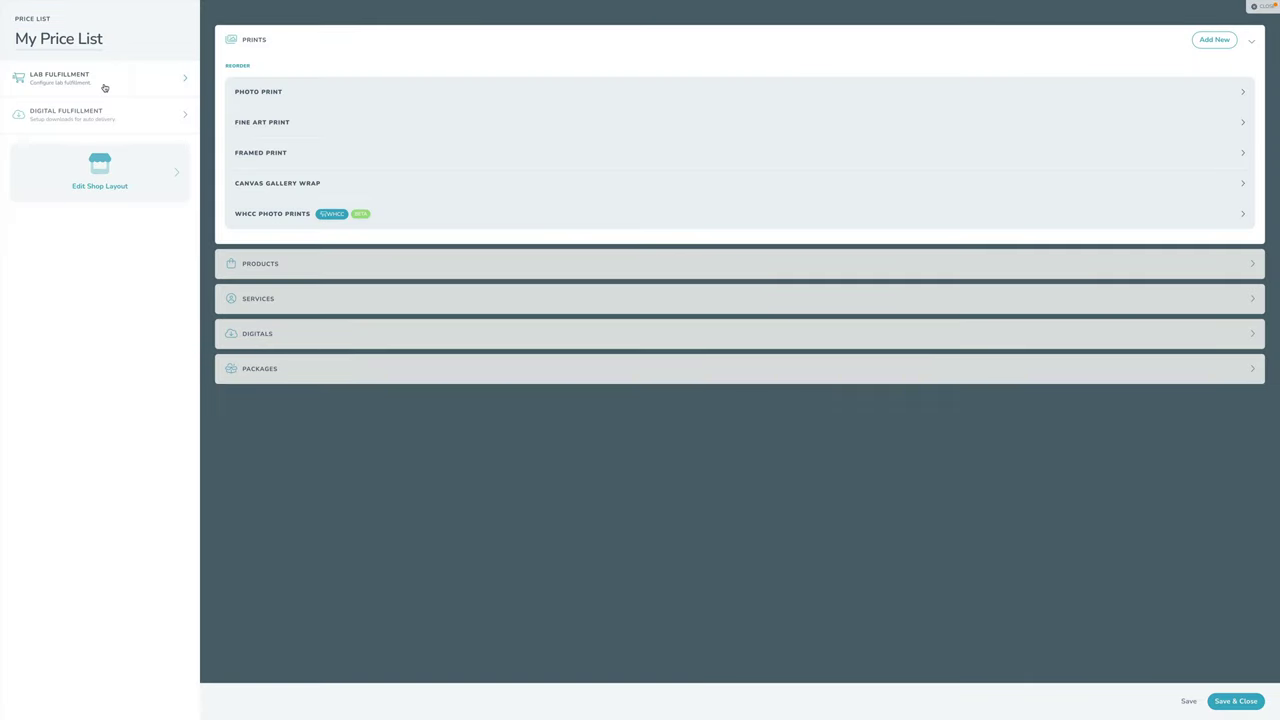
{"action": "left_click", "coordinate": [105, 88]}
{"action": "scroll", "coordinate": [120, 300], "scroll_direction": "down", "scroll_amount": 4}
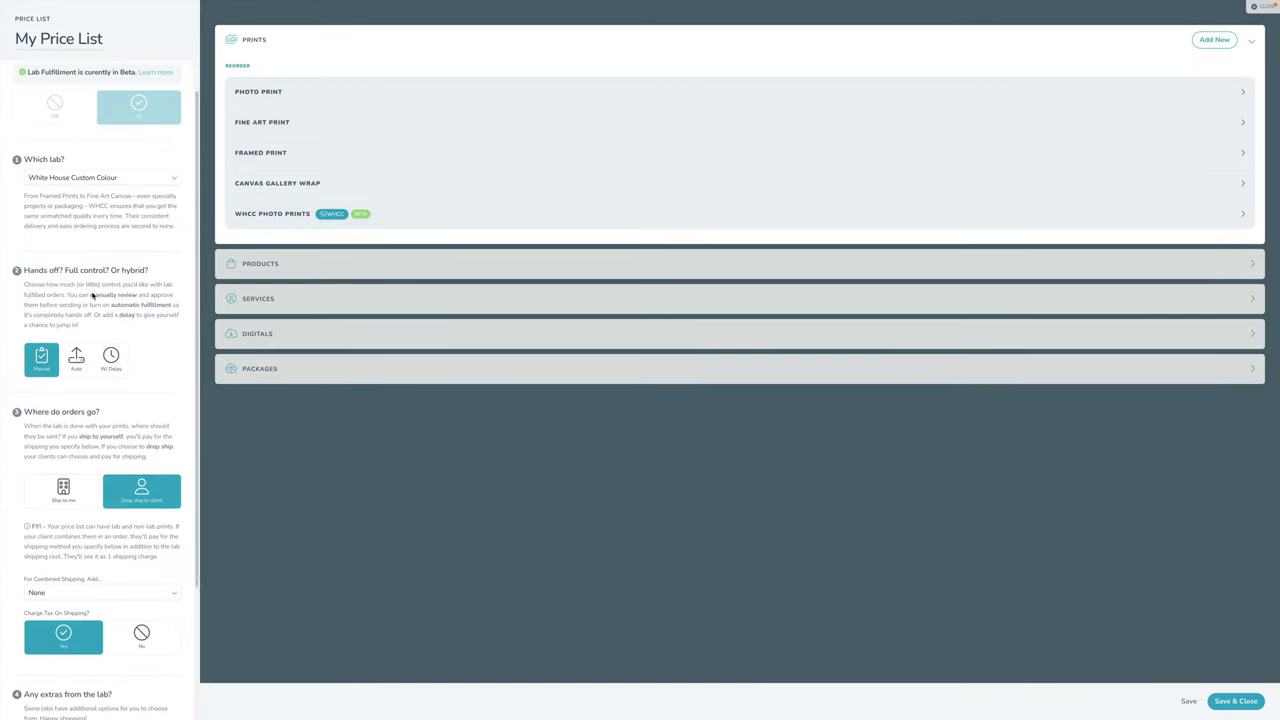
{"action": "left_click", "coordinate": [130, 356]}
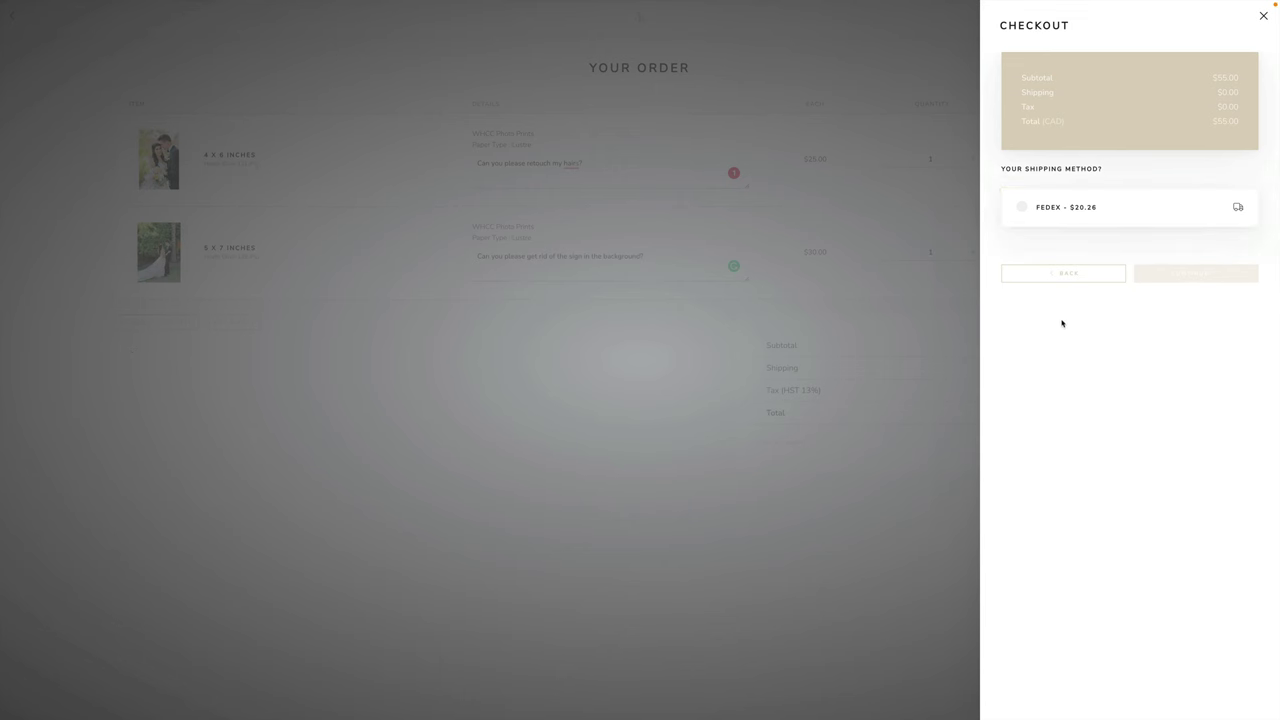
- Select FedEx shipping at $20.26 and continue to payment
{"action": "left_click", "coordinate": [1058, 208]}
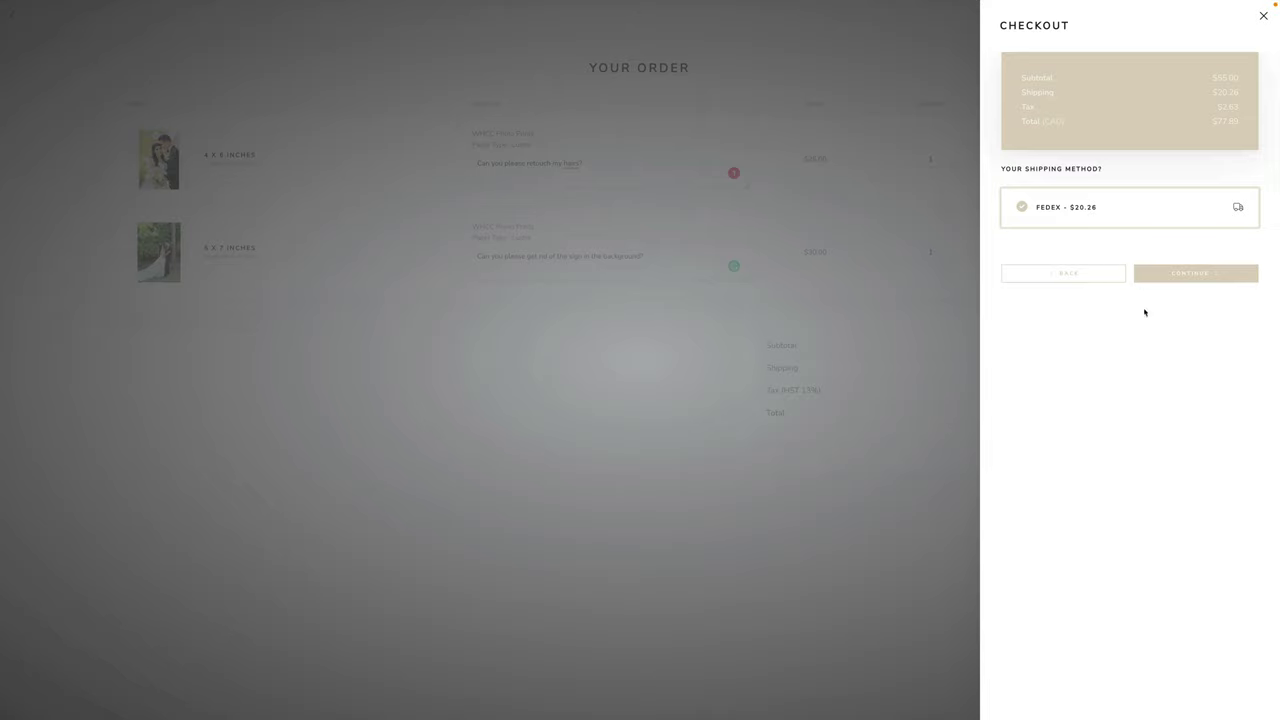
{"action": "left_click", "coordinate": [1188, 280]}
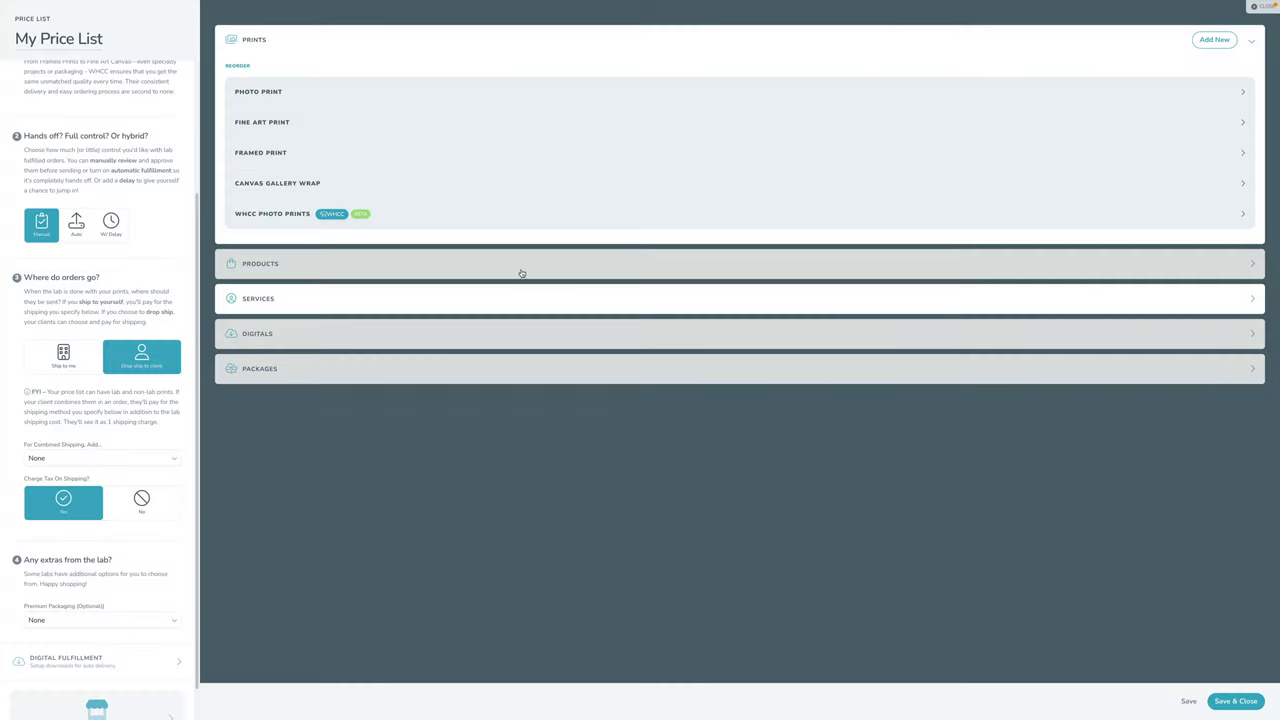
- Close the price list editor and go to the Galleries list
{"action": "left_click", "coordinate": [1262, 7]}
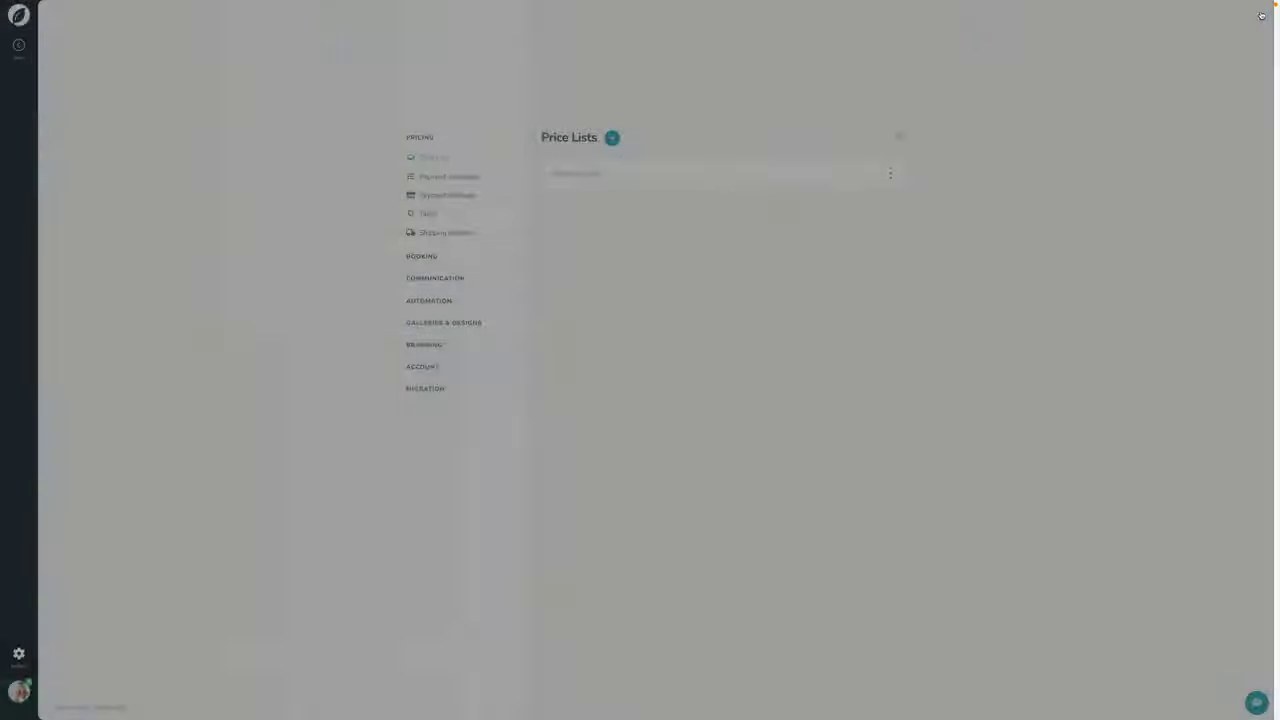
{"action": "left_click", "coordinate": [18, 46]}
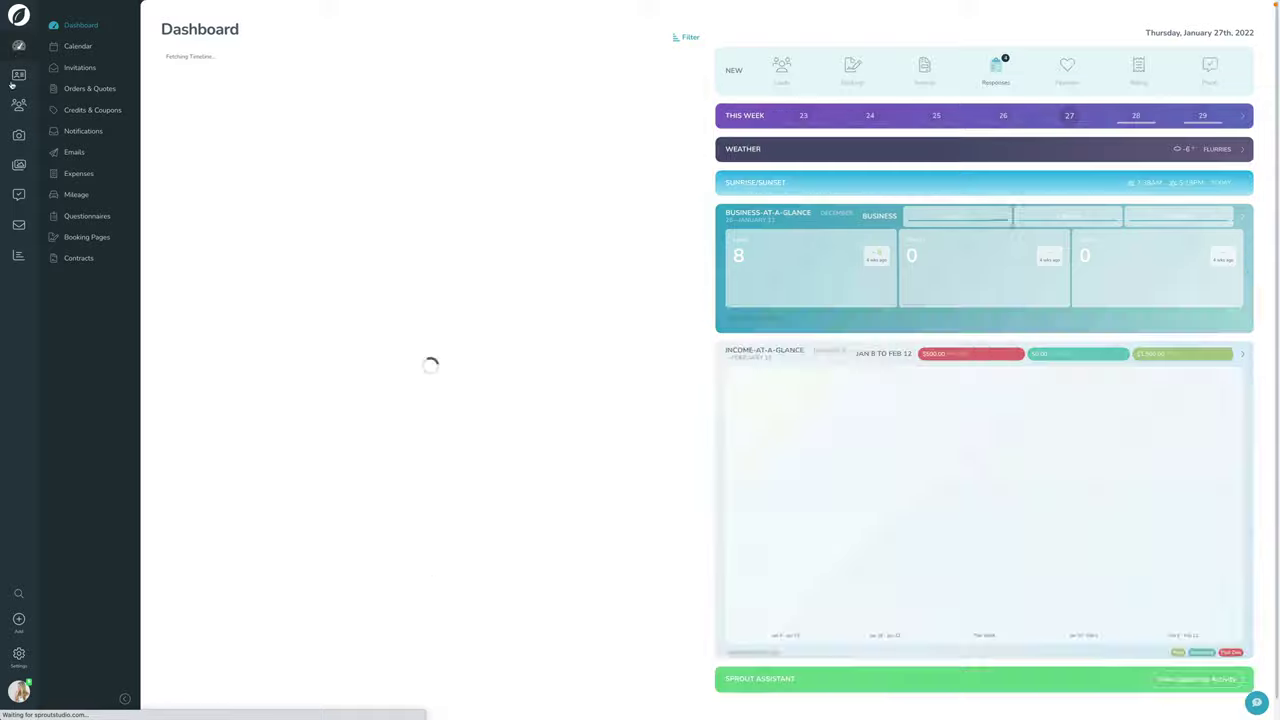
{"action": "left_click", "coordinate": [18, 166]}
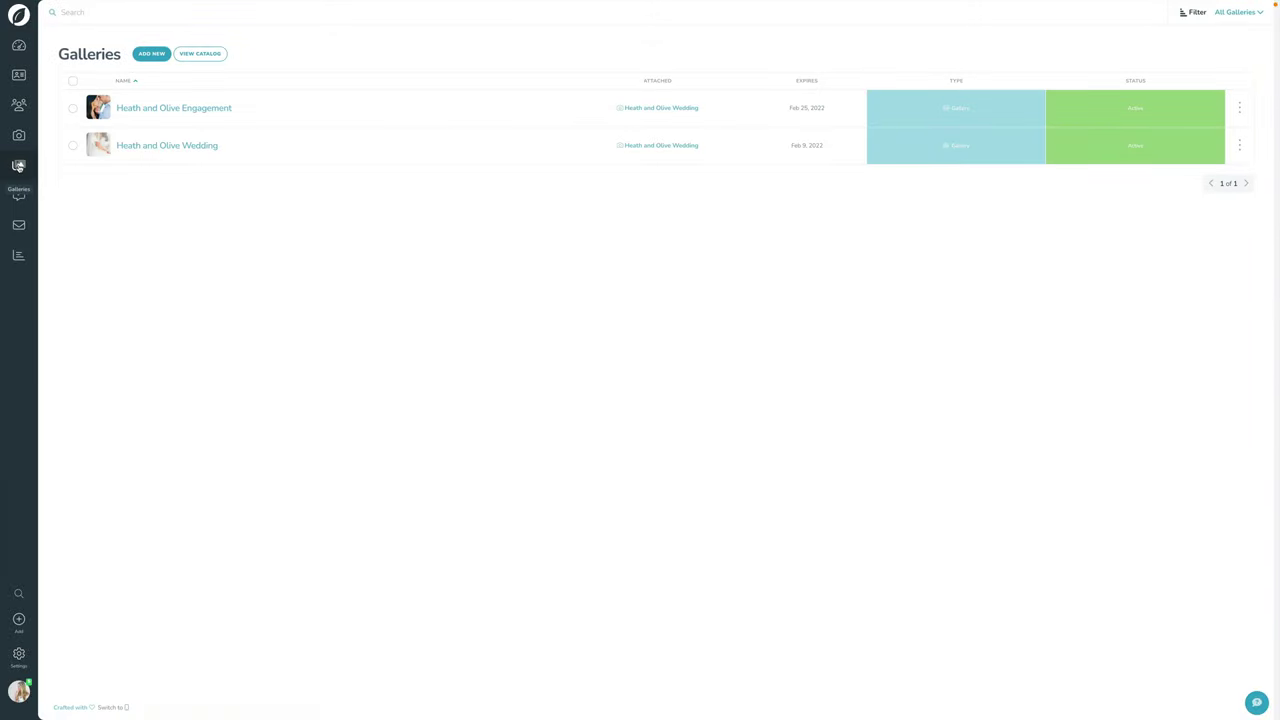
- Check the three payment methods in the Heath and Olive Wedding gallery's Selling settings
{"action": "left_click", "coordinate": [1240, 147]}
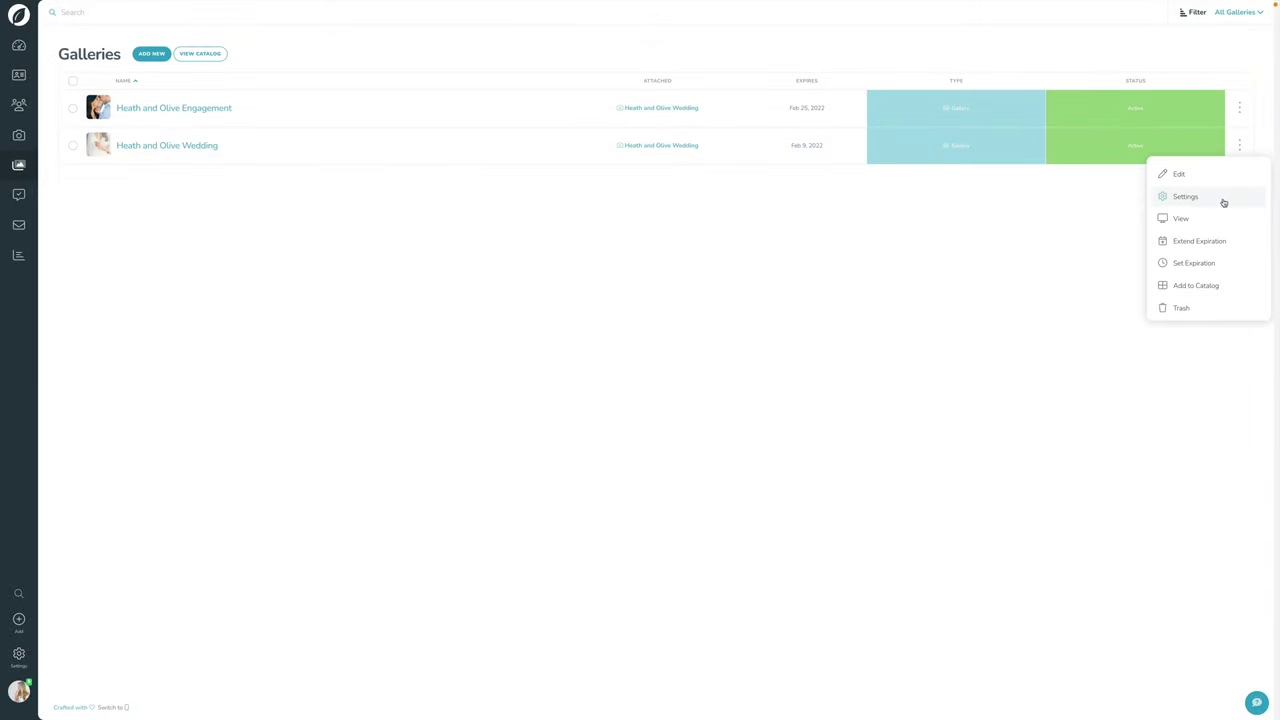
{"action": "left_click", "coordinate": [1223, 200]}
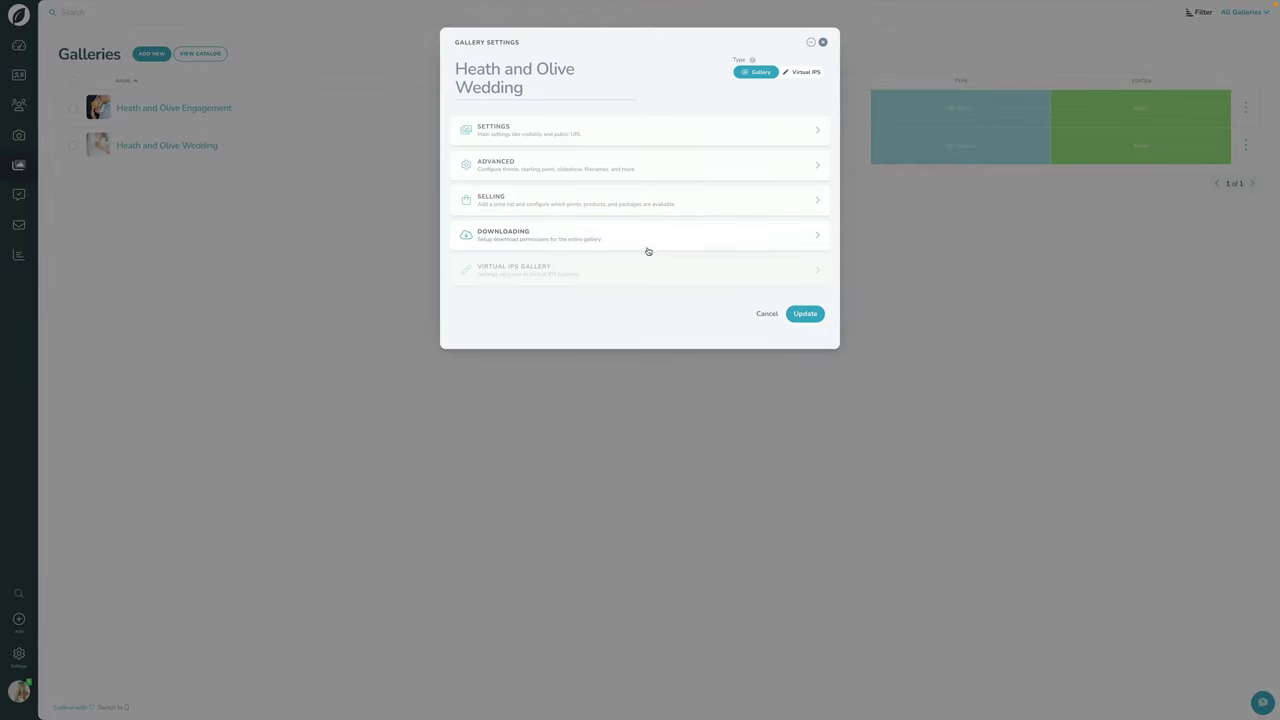
{"action": "left_click", "coordinate": [515, 204]}
{"action": "left_click", "coordinate": [483, 280]}
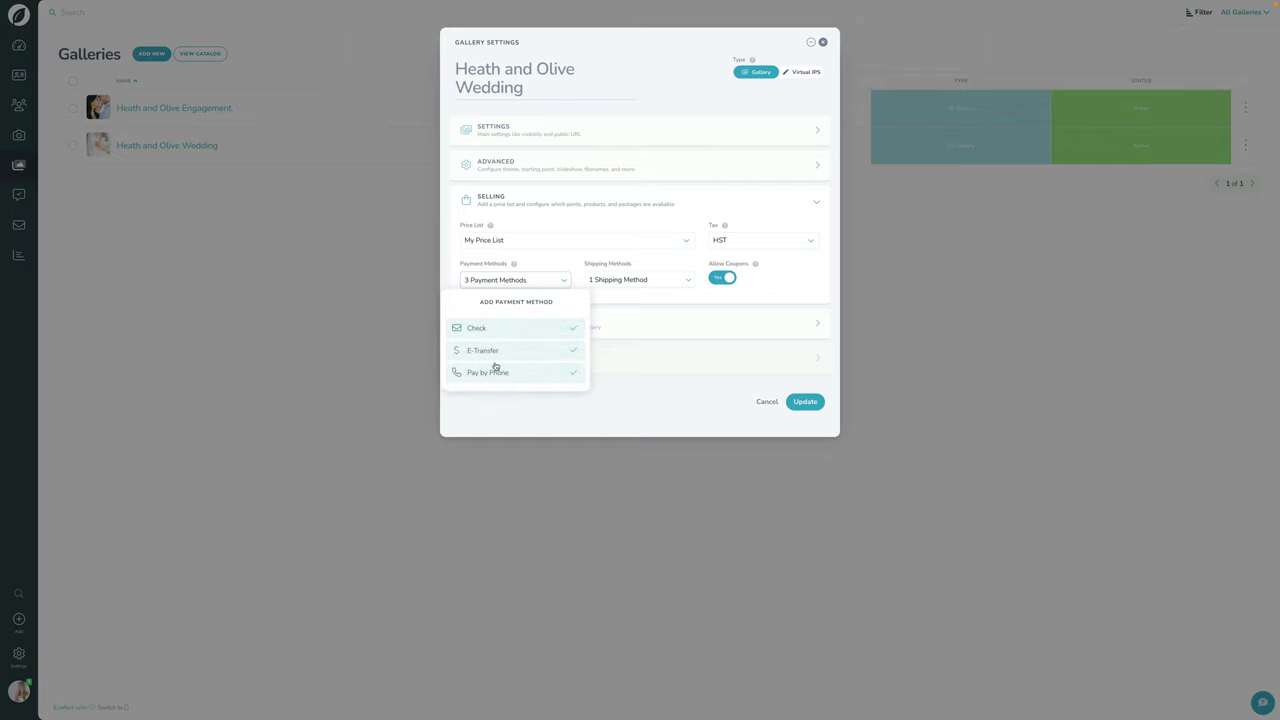
{"action": "left_click", "coordinate": [523, 397]}
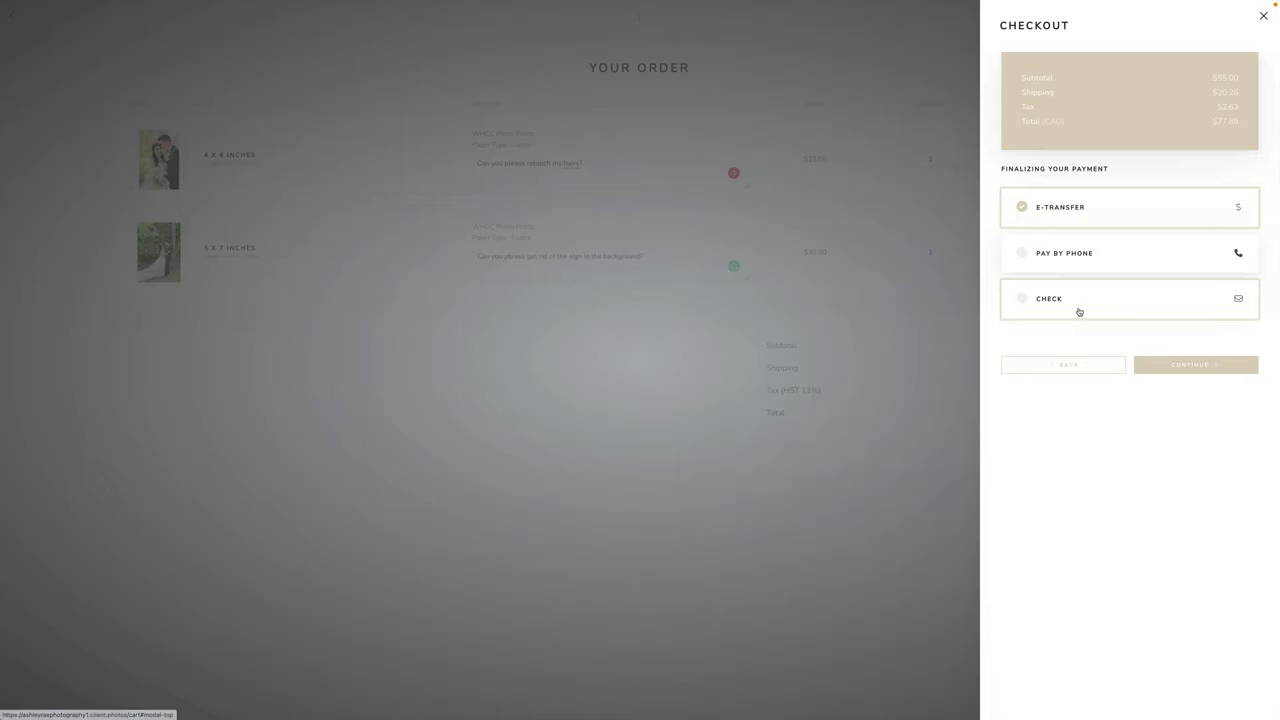
- Pay by Check, finish the order, and view its $77.89 invoice
{"action": "left_click", "coordinate": [1079, 312]}
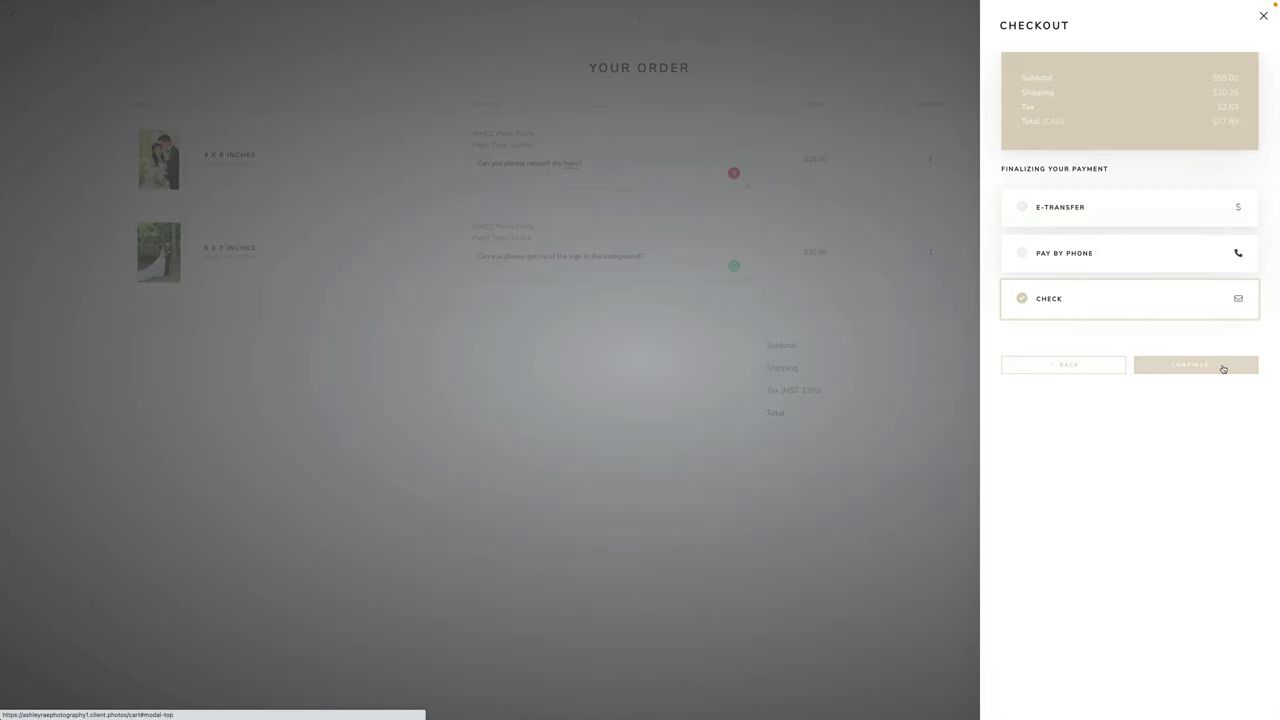
{"action": "left_click", "coordinate": [1222, 367]}
{"action": "left_click", "coordinate": [1190, 176]}
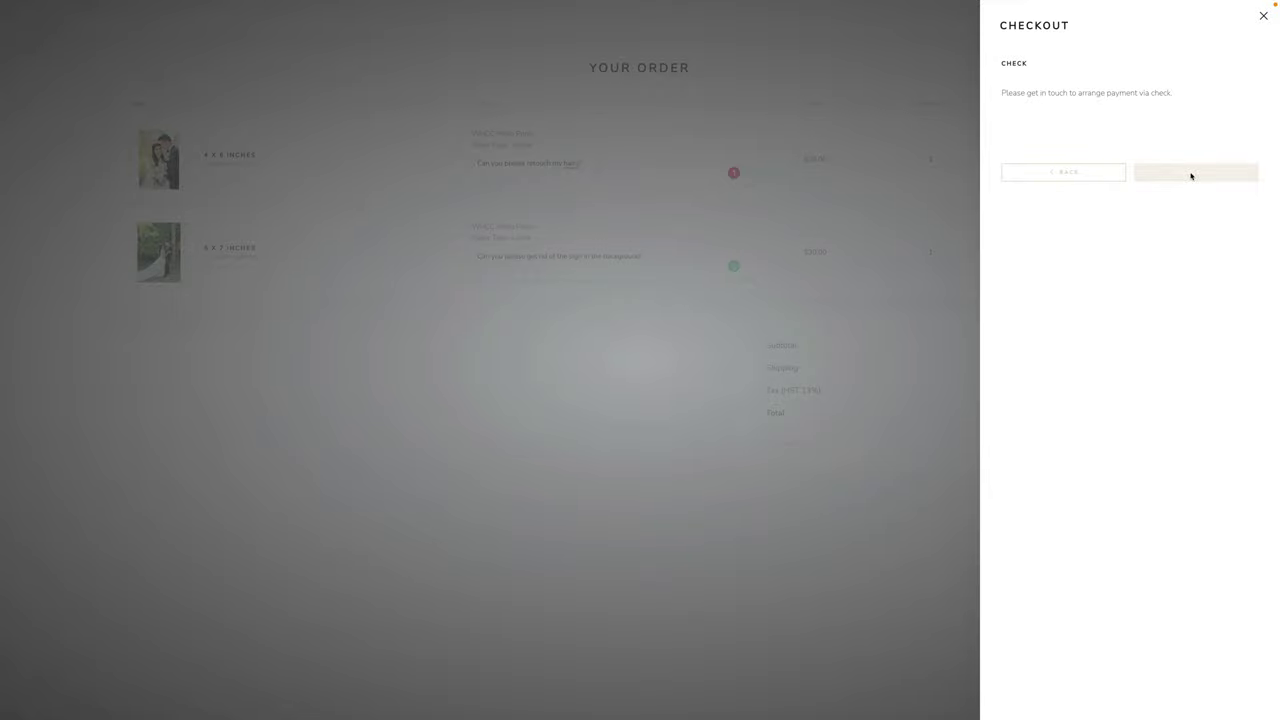
{"action": "left_click", "coordinate": [1110, 171]}
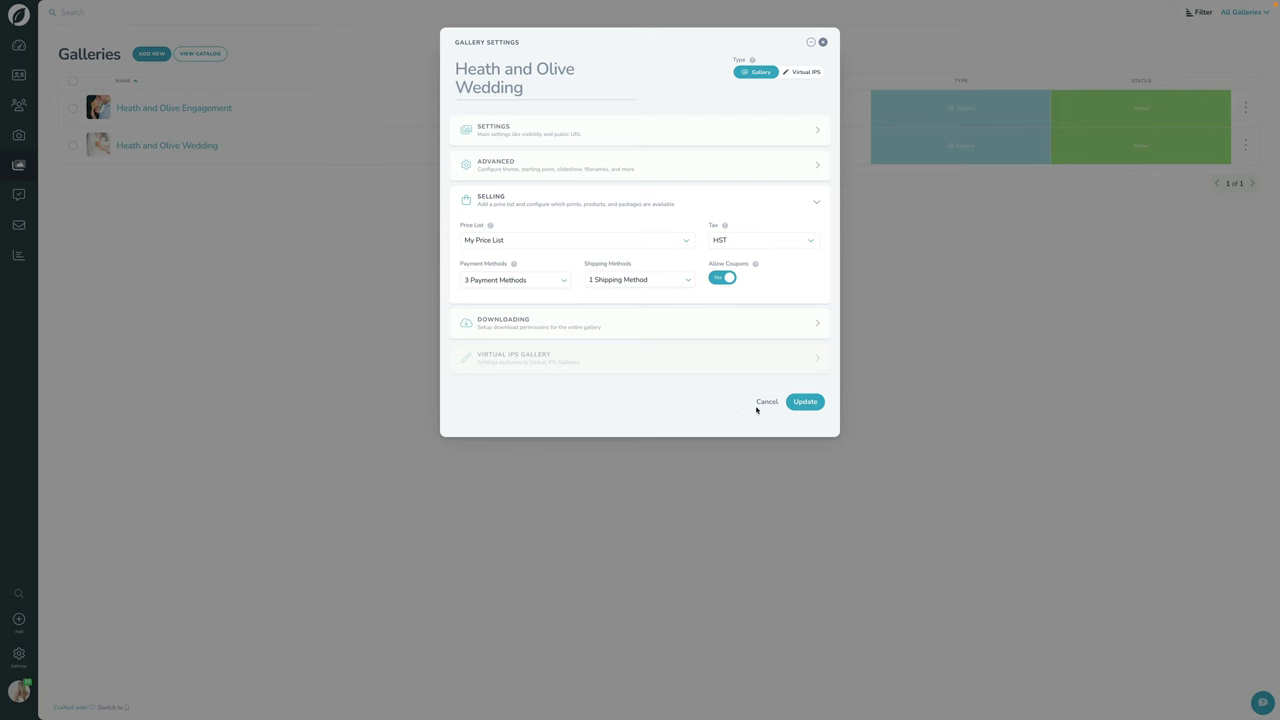
- Cancel Gallery Settings and open the new WHCC print order from Notifications
{"action": "left_click", "coordinate": [765, 404]}
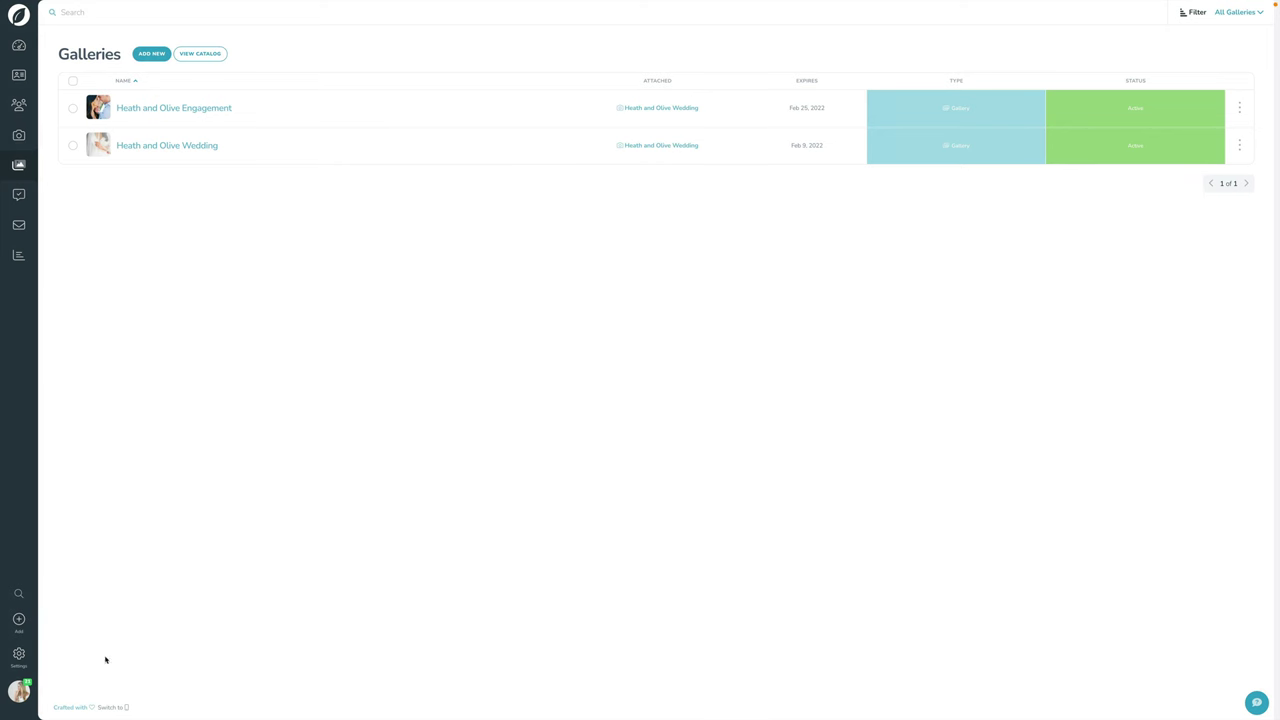
{"action": "left_click", "coordinate": [20, 690]}
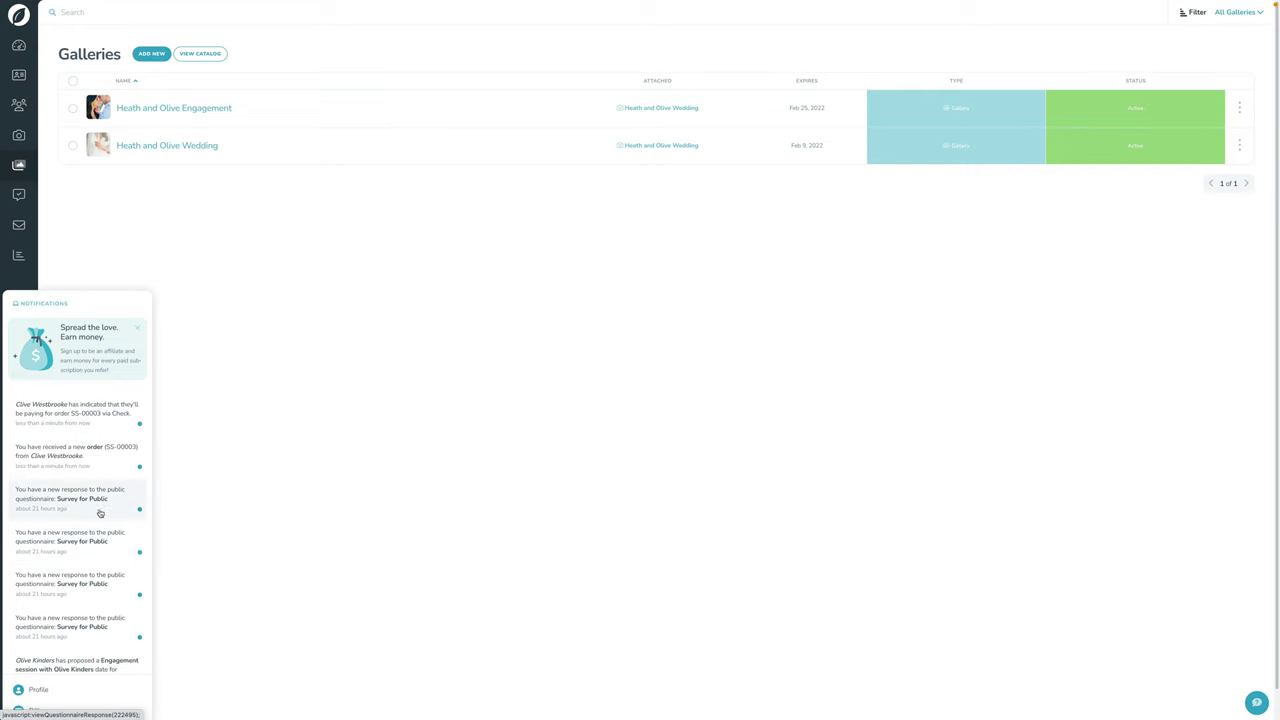
{"action": "left_click", "coordinate": [62, 458]}
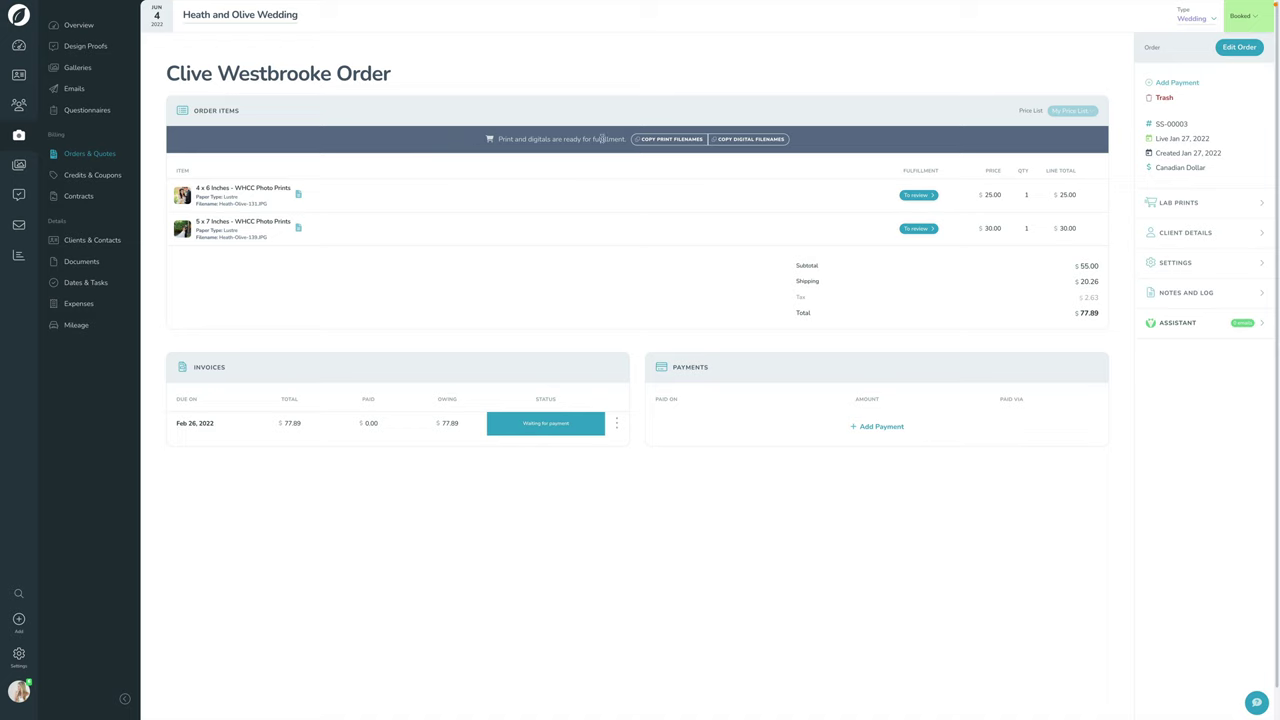
- Copy the print filenames as a one-per-line list and verify the digital filenames list is empty
{"action": "left_click", "coordinate": [670, 139]}
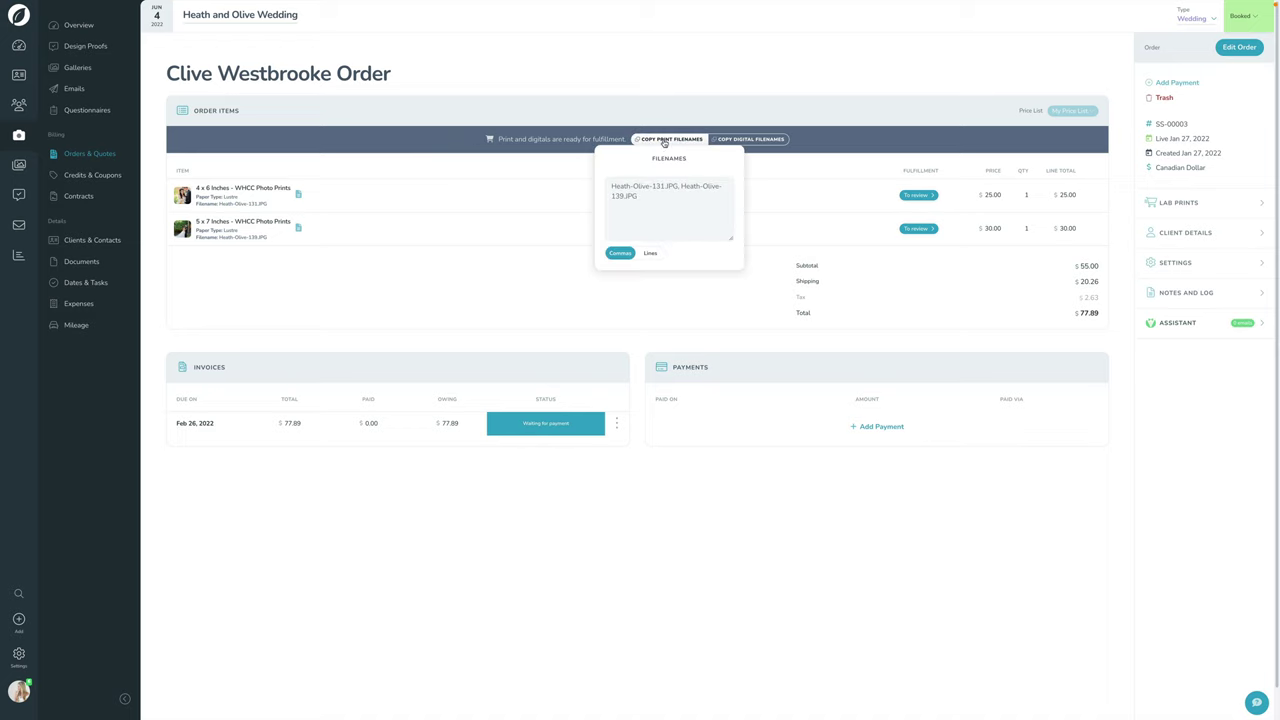
{"action": "left_click", "coordinate": [651, 254]}
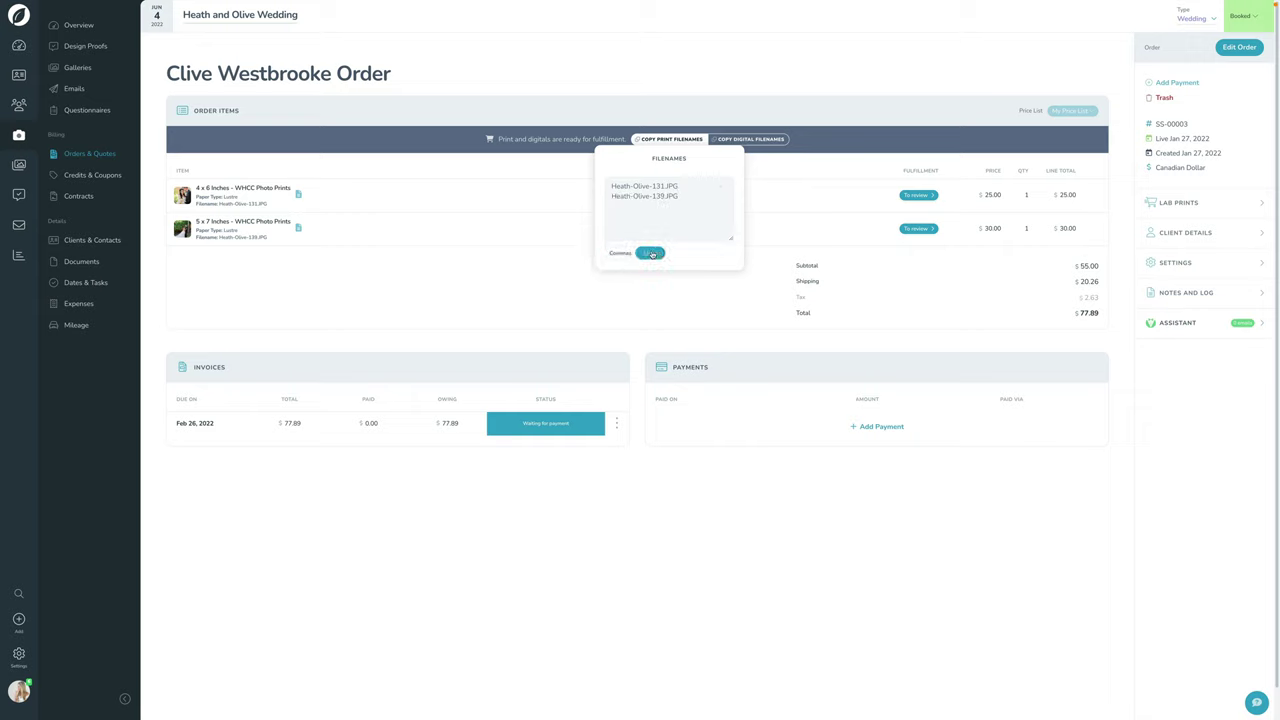
{"action": "left_click", "coordinate": [838, 147]}
{"action": "left_click", "coordinate": [752, 139]}
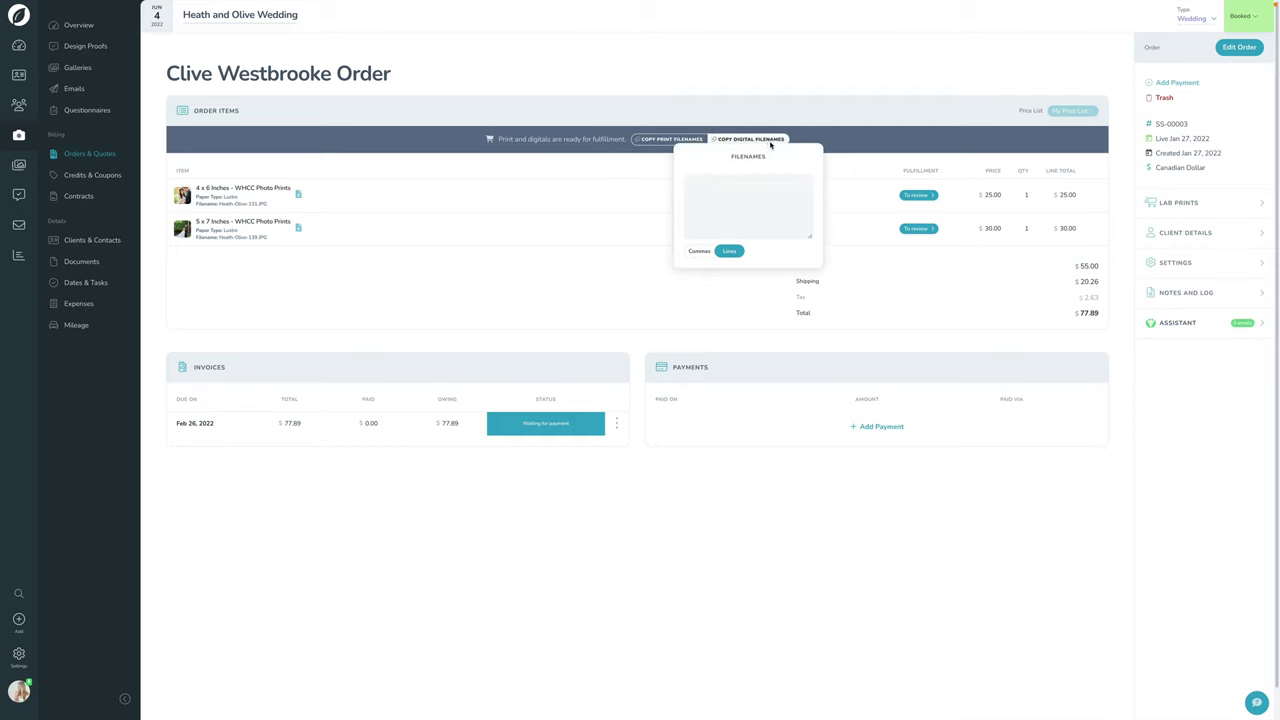
{"action": "left_click", "coordinate": [842, 184]}
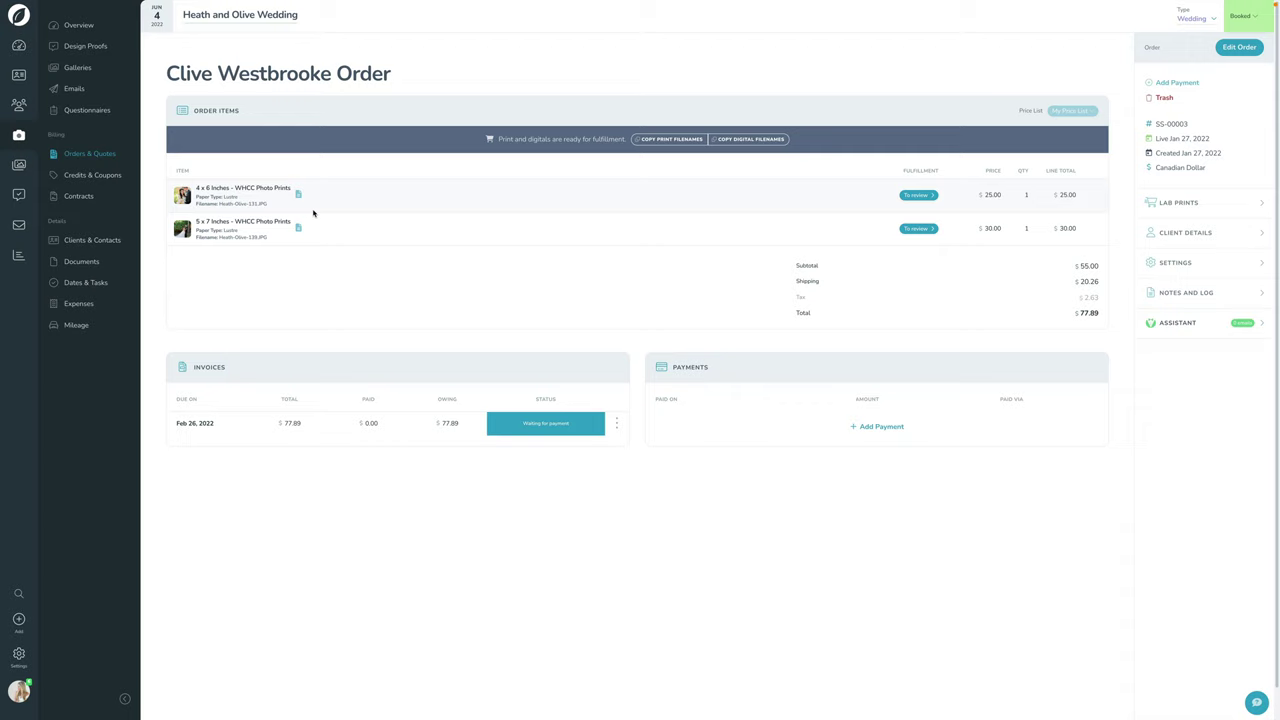
- Under Lab Prints, switch Lab Shipping 'Ship To' from Client to Me
{"action": "left_click", "coordinate": [1204, 204]}
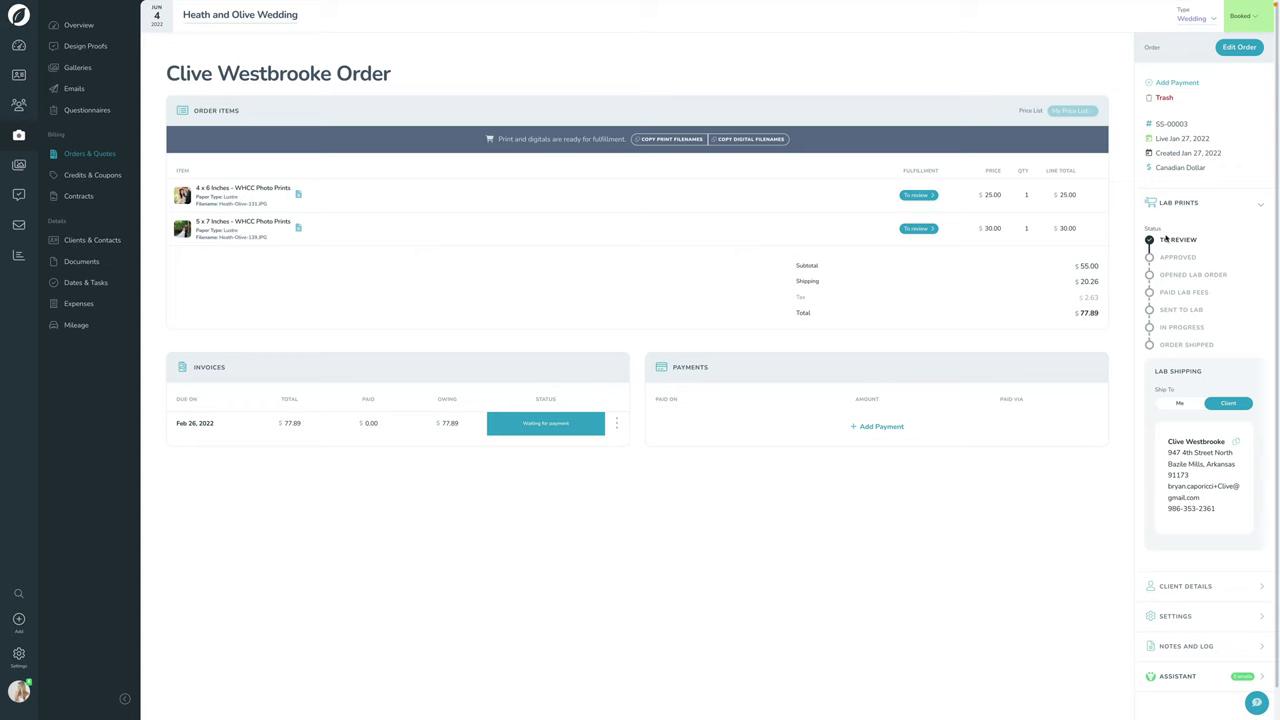
{"action": "left_click", "coordinate": [1181, 404]}
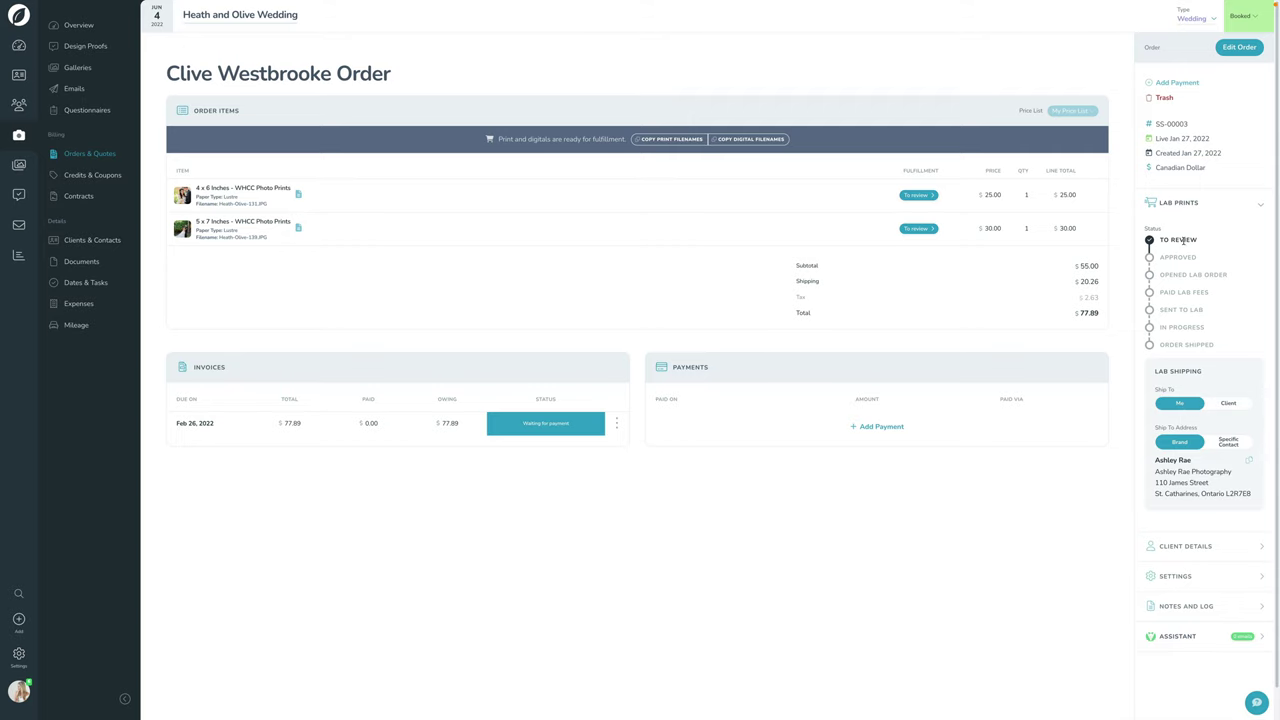
- Review the 4x6 print's details and client retouching note, and copy its filename
{"action": "left_click", "coordinate": [920, 195]}
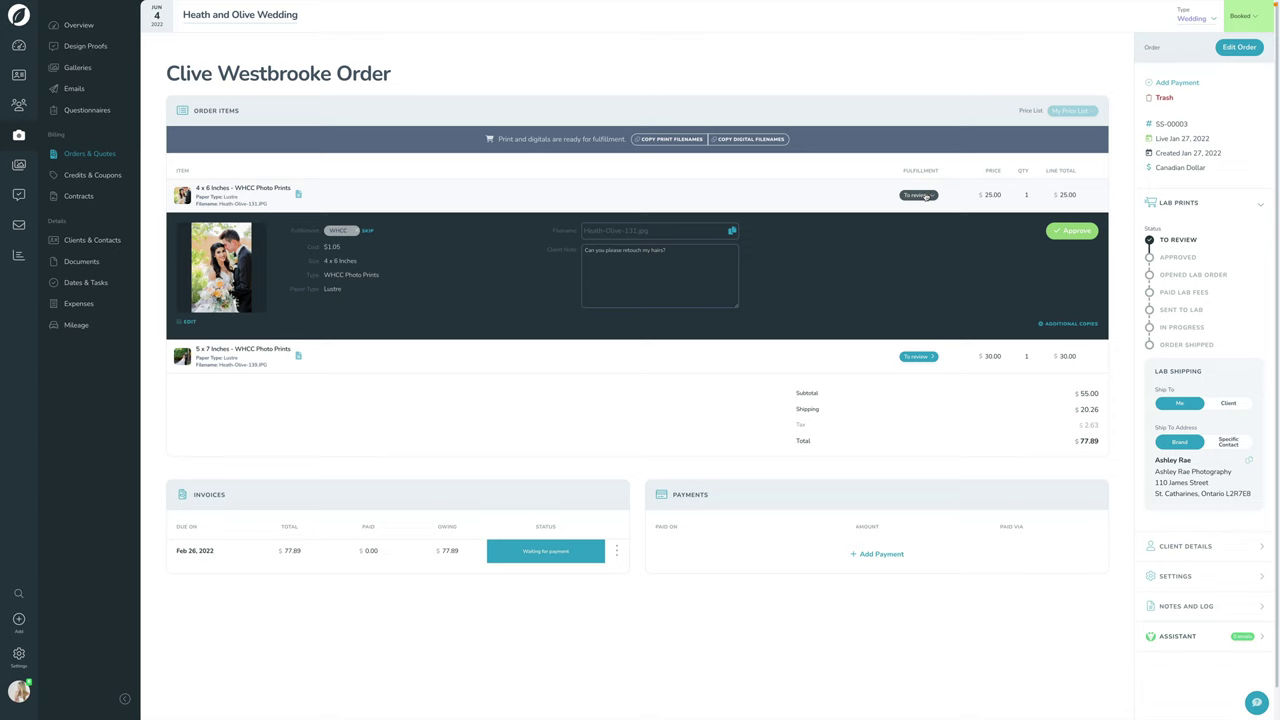
{"action": "left_click", "coordinate": [923, 196]}
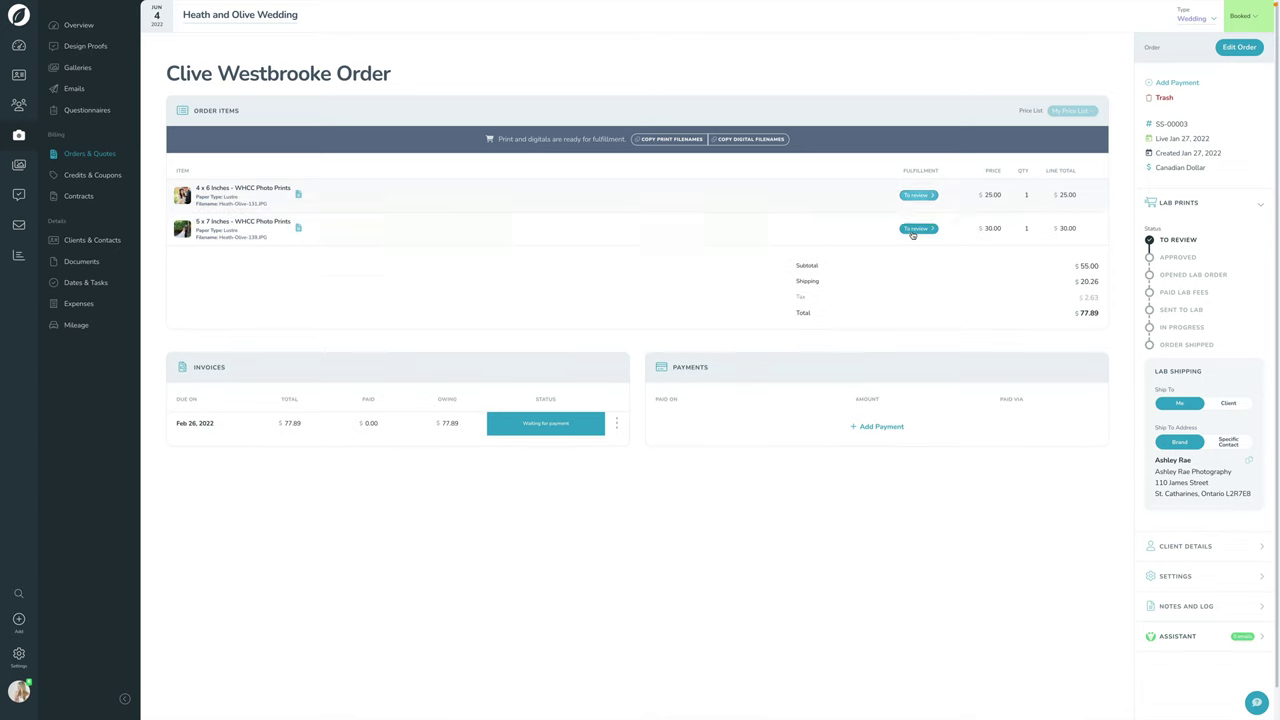
{"action": "left_click", "coordinate": [918, 228]}
{"action": "left_click", "coordinate": [918, 195]}
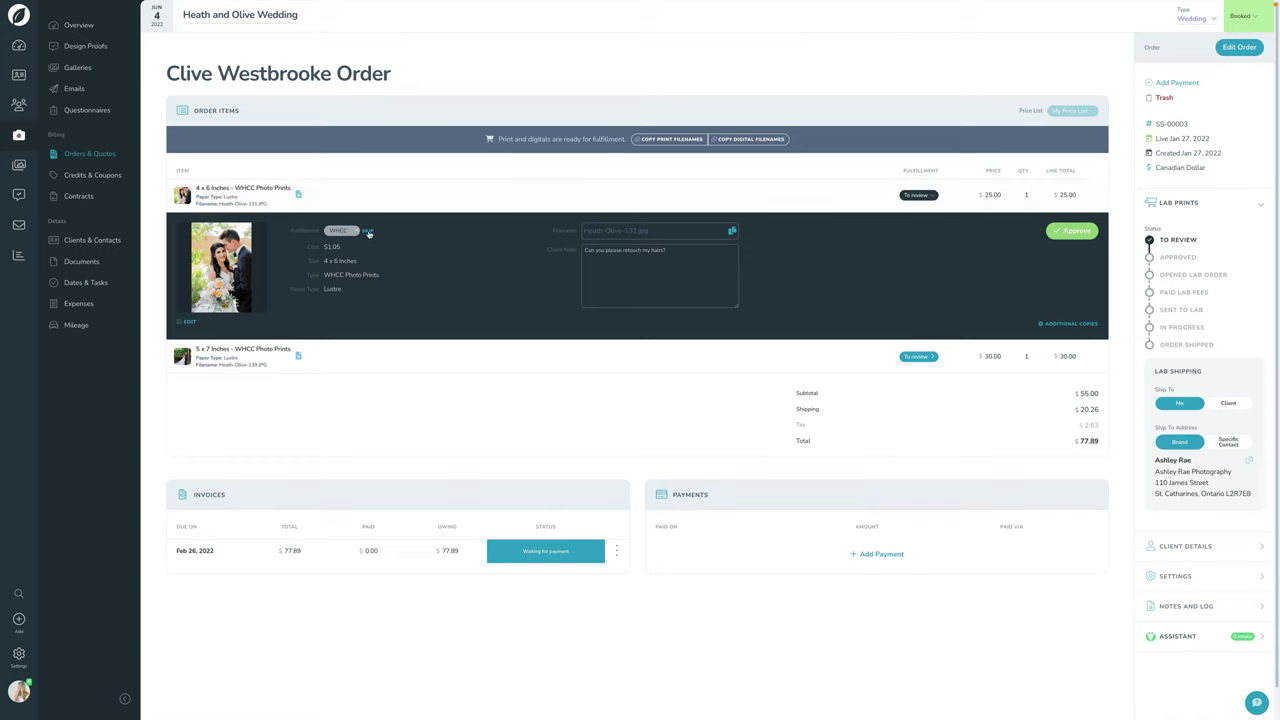
{"action": "triple_click", "coordinate": [683, 264]}
{"action": "left_click", "coordinate": [868, 266]}
{"action": "left_click", "coordinate": [733, 232]}
- Adjust the 4x6 crop's bottom edge, save and approve it, then expand the 5x7 item
{"action": "left_click", "coordinate": [188, 322]}
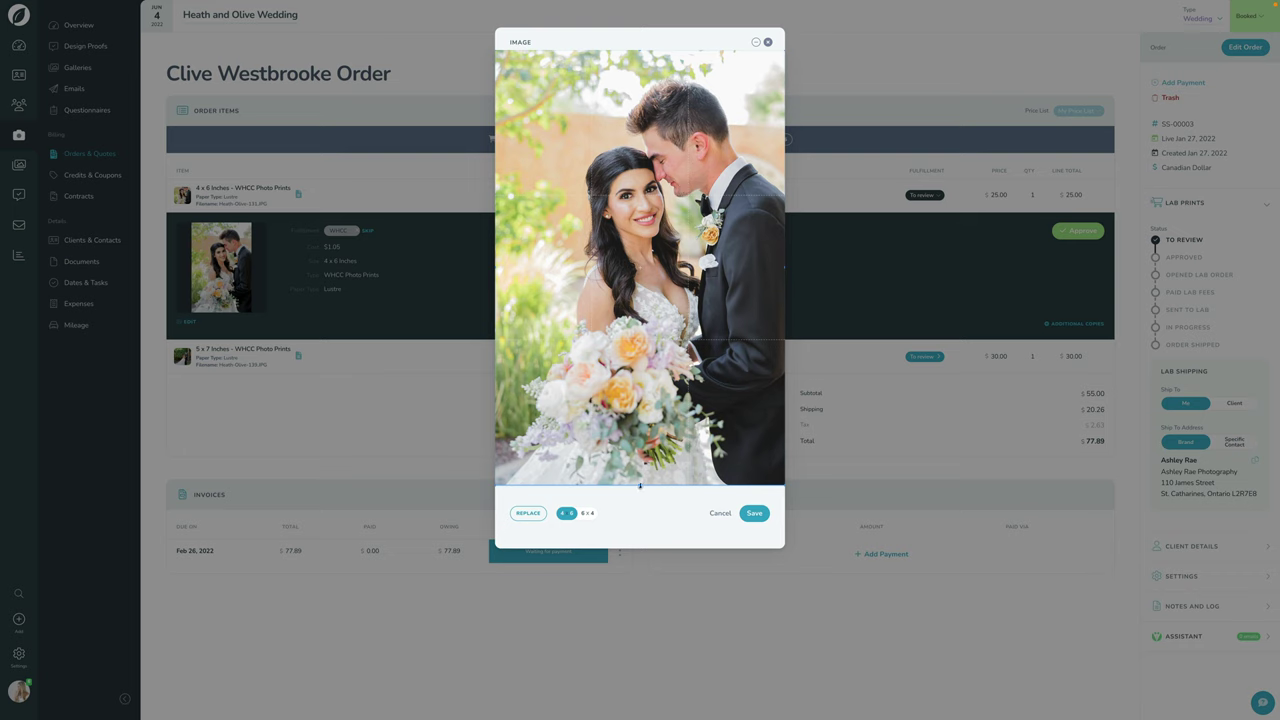
{"action": "mouse_move", "coordinate": [640, 486]}
{"action": "left_mouse_down"}
{"action": "mouse_move", "coordinate": [637, 243]}
{"action": "mouse_move", "coordinate": [661, 484]}
{"action": "left_mouse_up"}
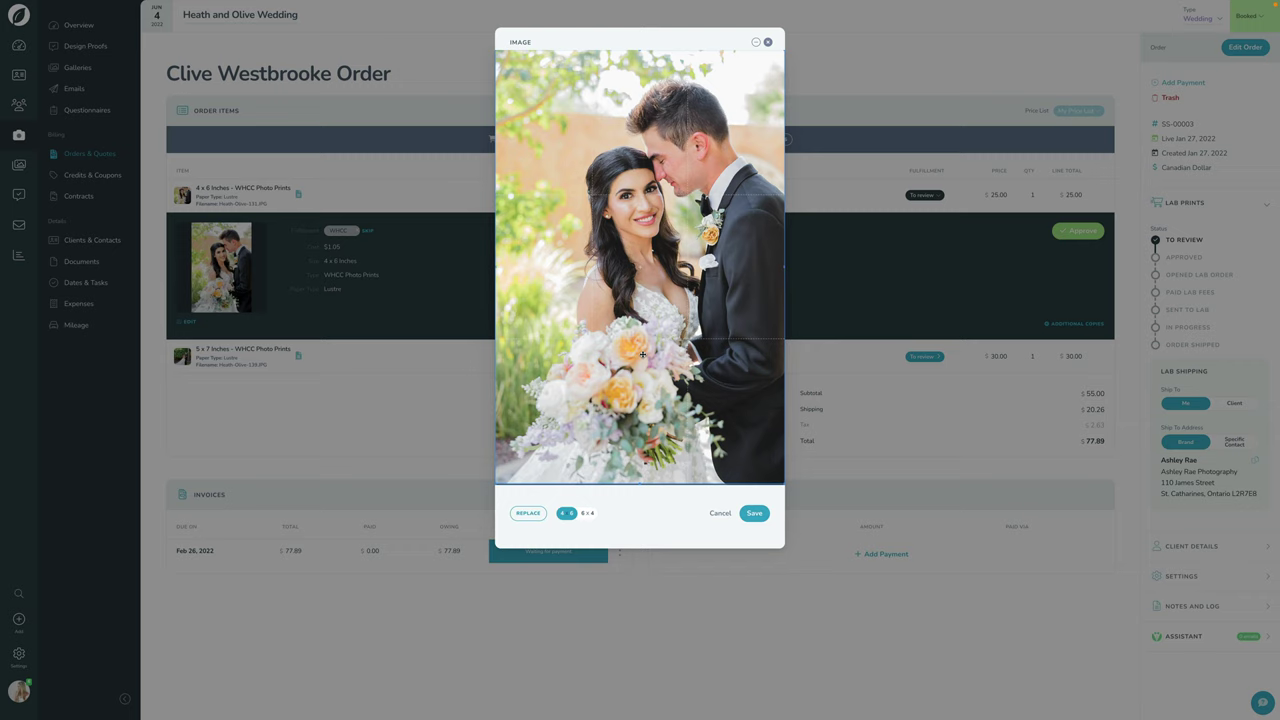
{"action": "left_click", "coordinate": [766, 511]}
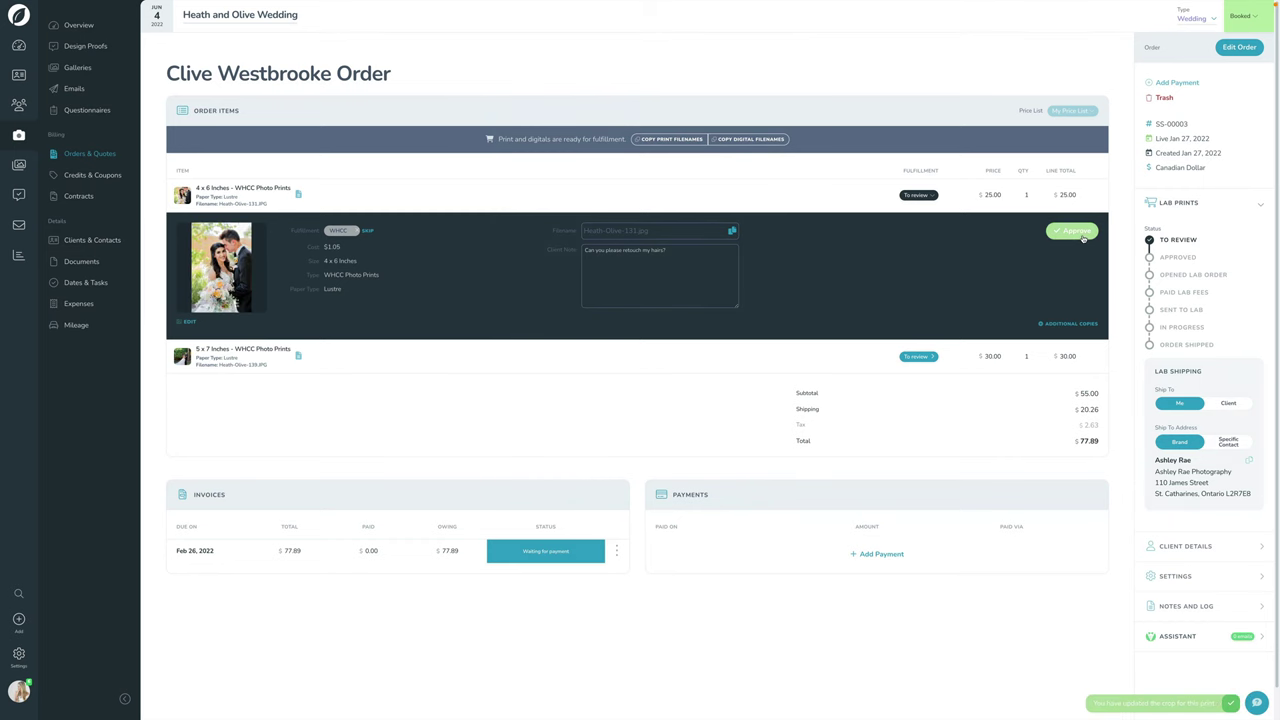
{"action": "left_click", "coordinate": [1075, 233]}
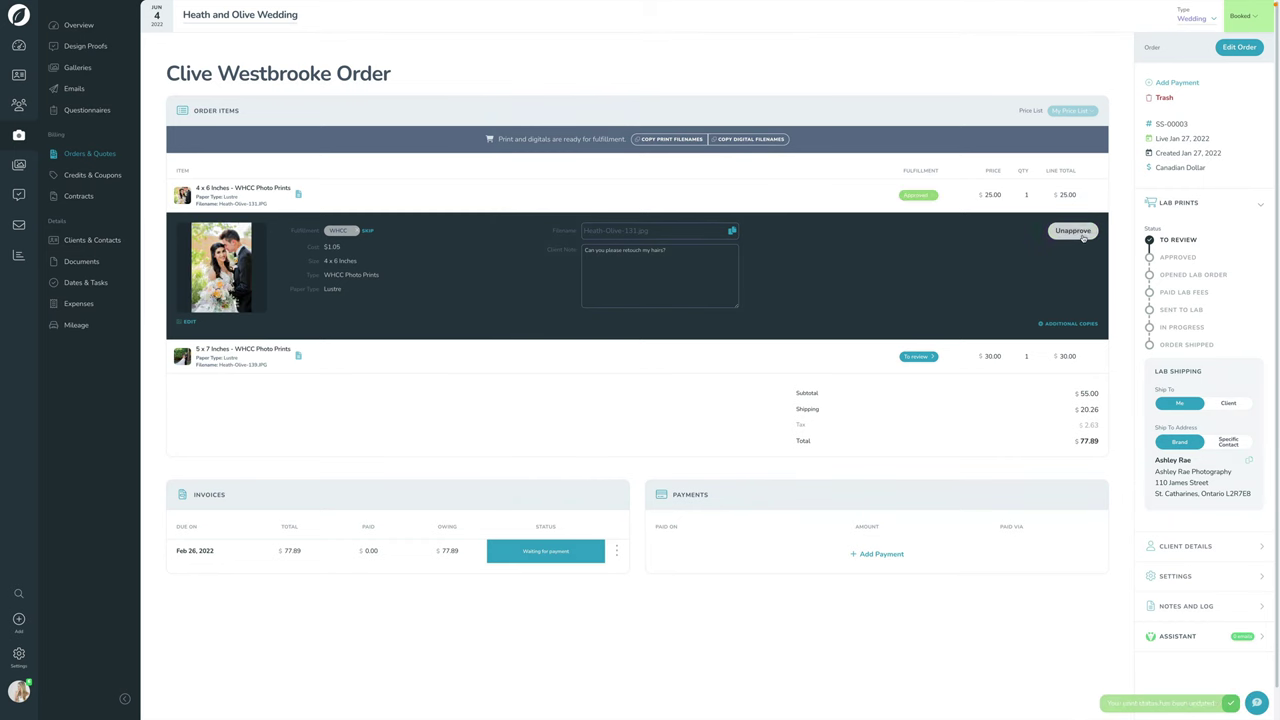
{"action": "left_click", "coordinate": [918, 356]}
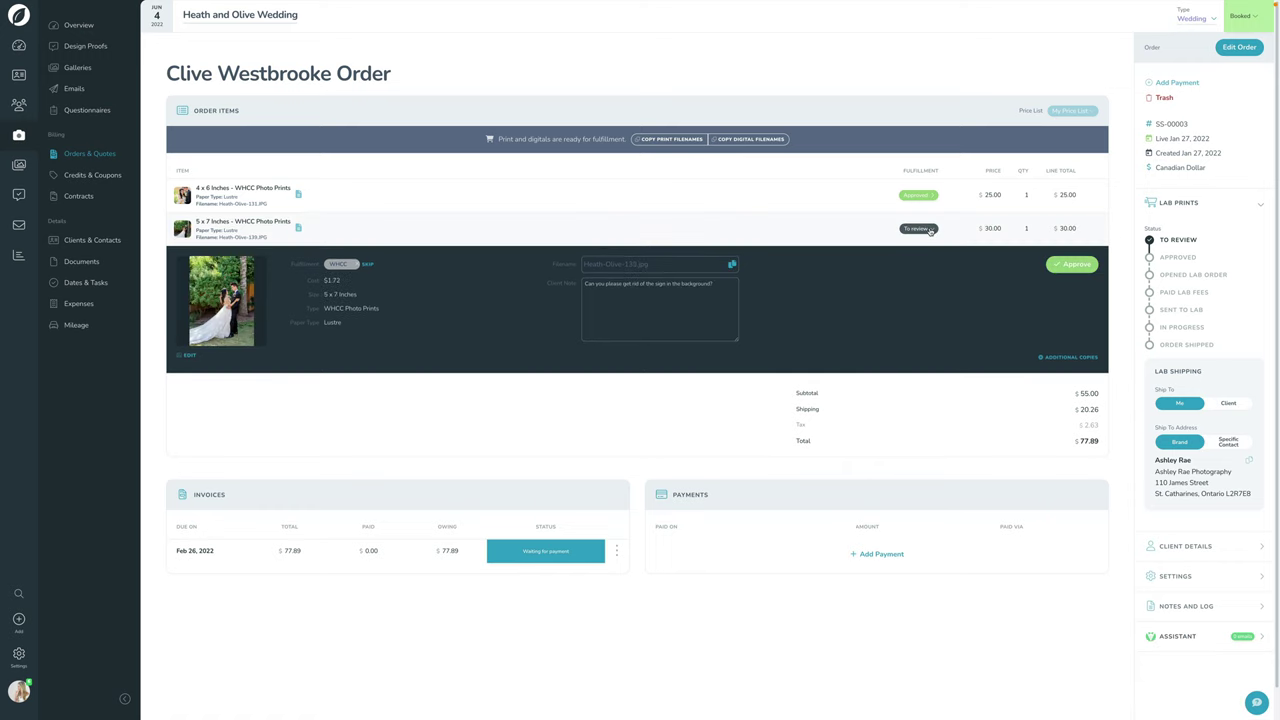
- Save the 5x7 print's crop as is, approve it, and collapse its details
{"action": "left_click", "coordinate": [185, 356]}
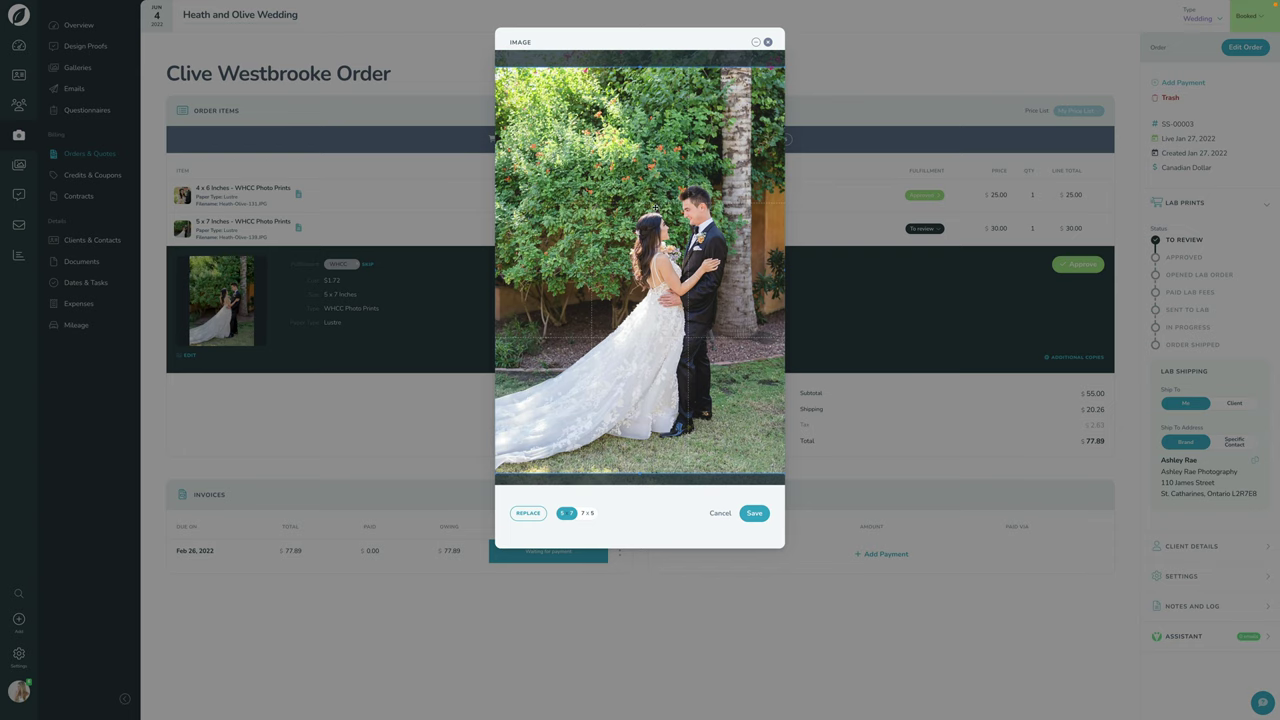
{"action": "left_click", "coordinate": [754, 514]}
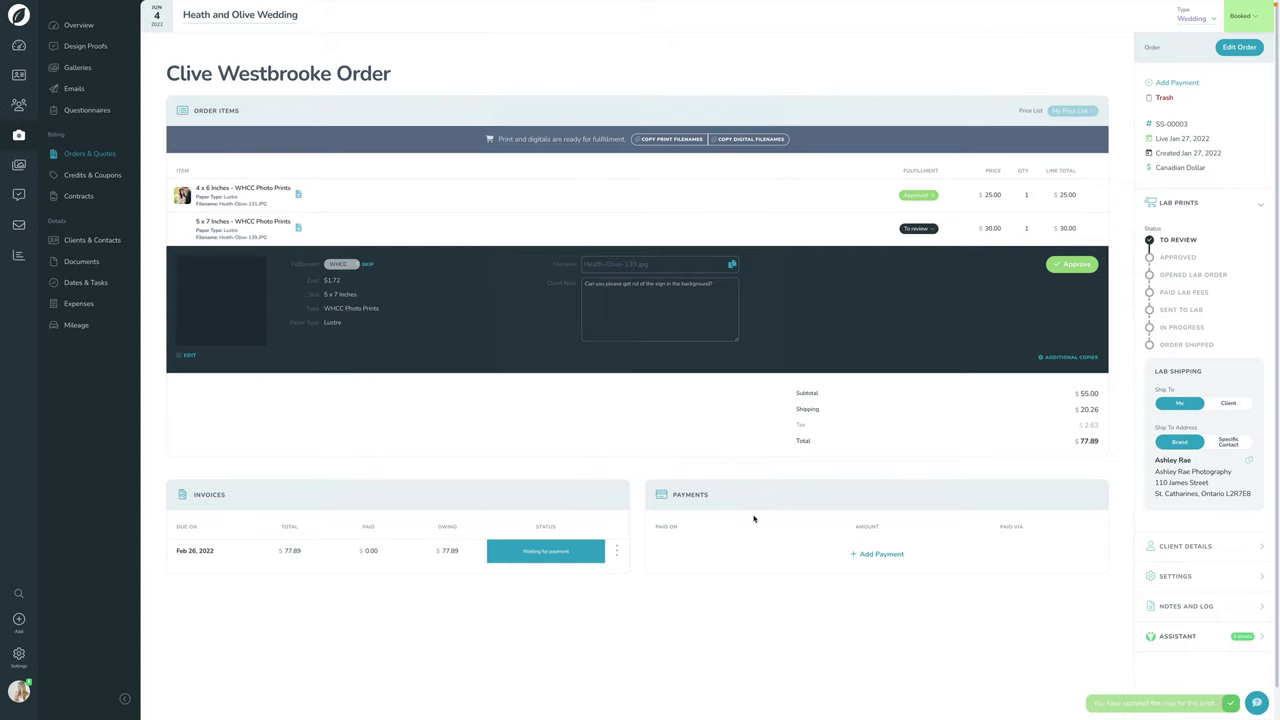
{"action": "left_click", "coordinate": [1075, 265]}
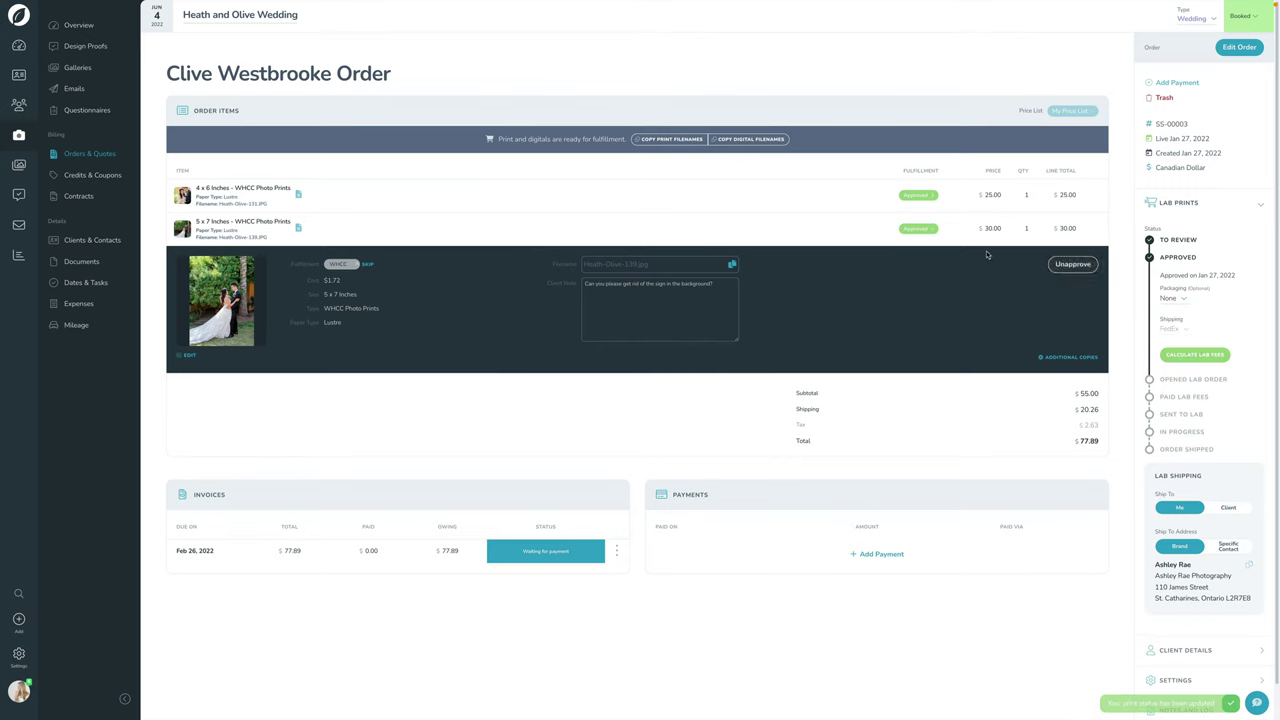
{"action": "left_click", "coordinate": [925, 231]}
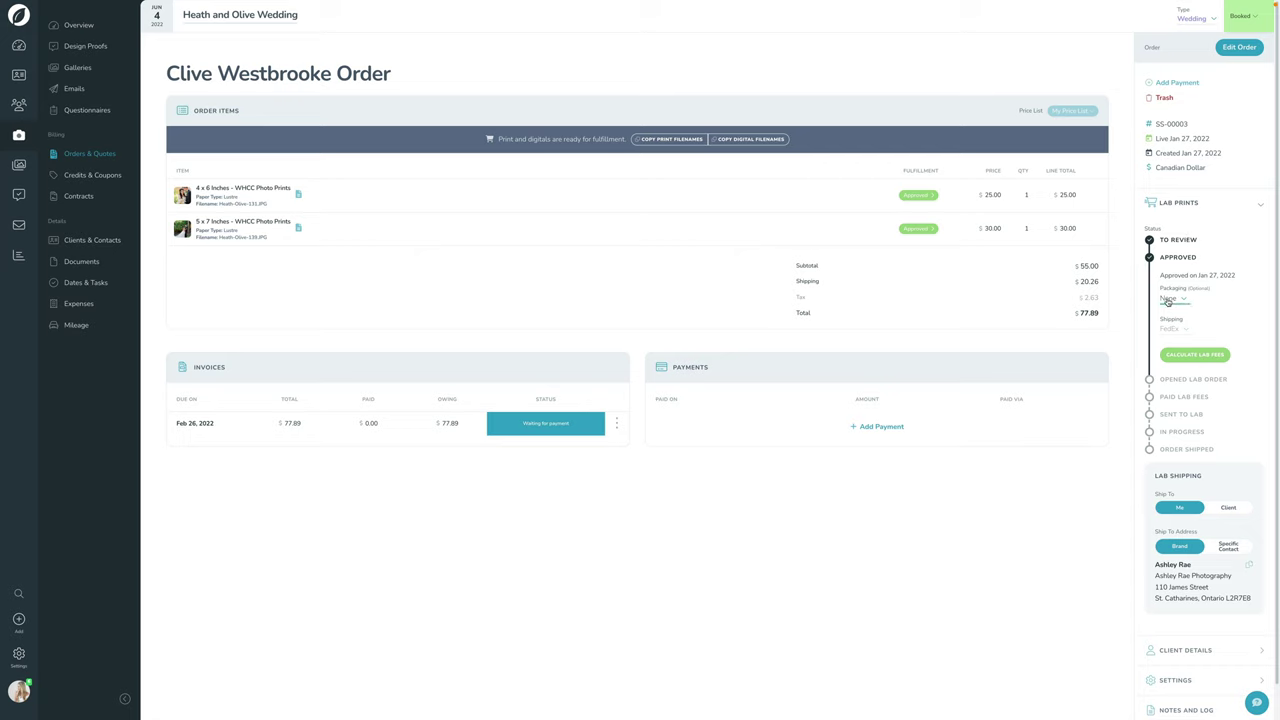
- Run Prep And Calculate Lab Fees to open the WHCC order with $22.05 lab charges
{"action": "left_click", "coordinate": [1200, 357]}
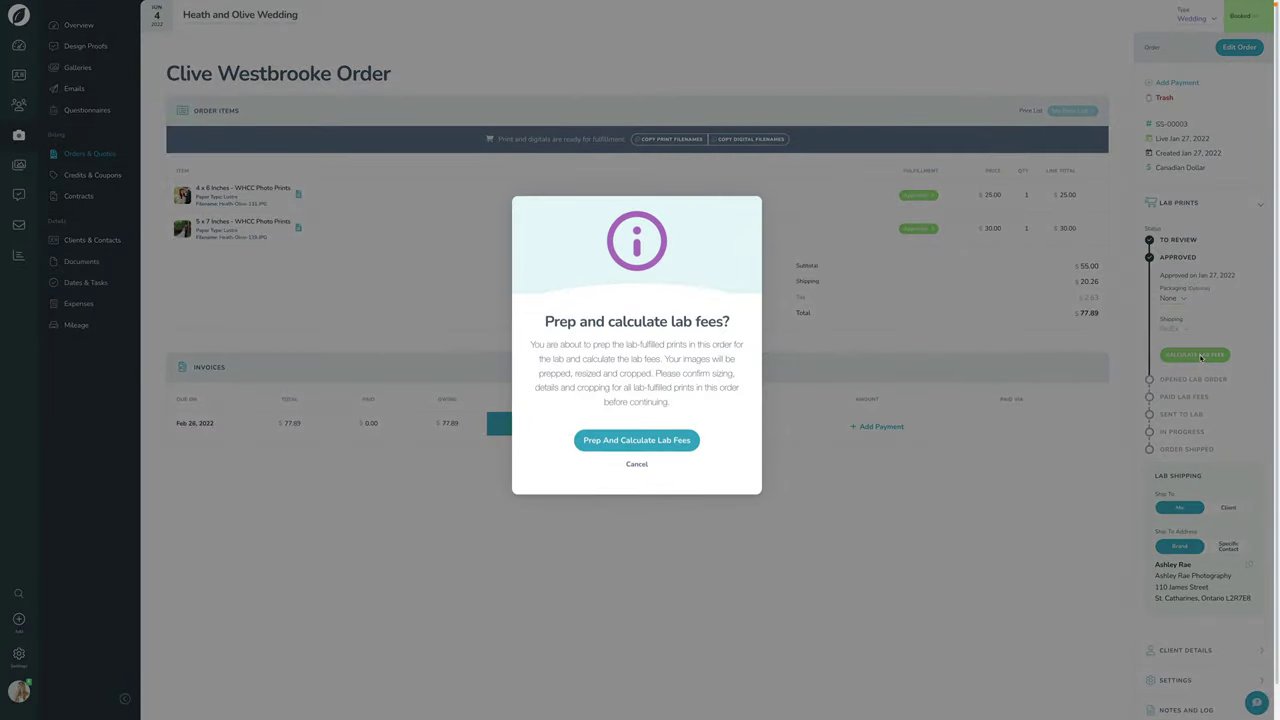
{"action": "left_click", "coordinate": [611, 445]}
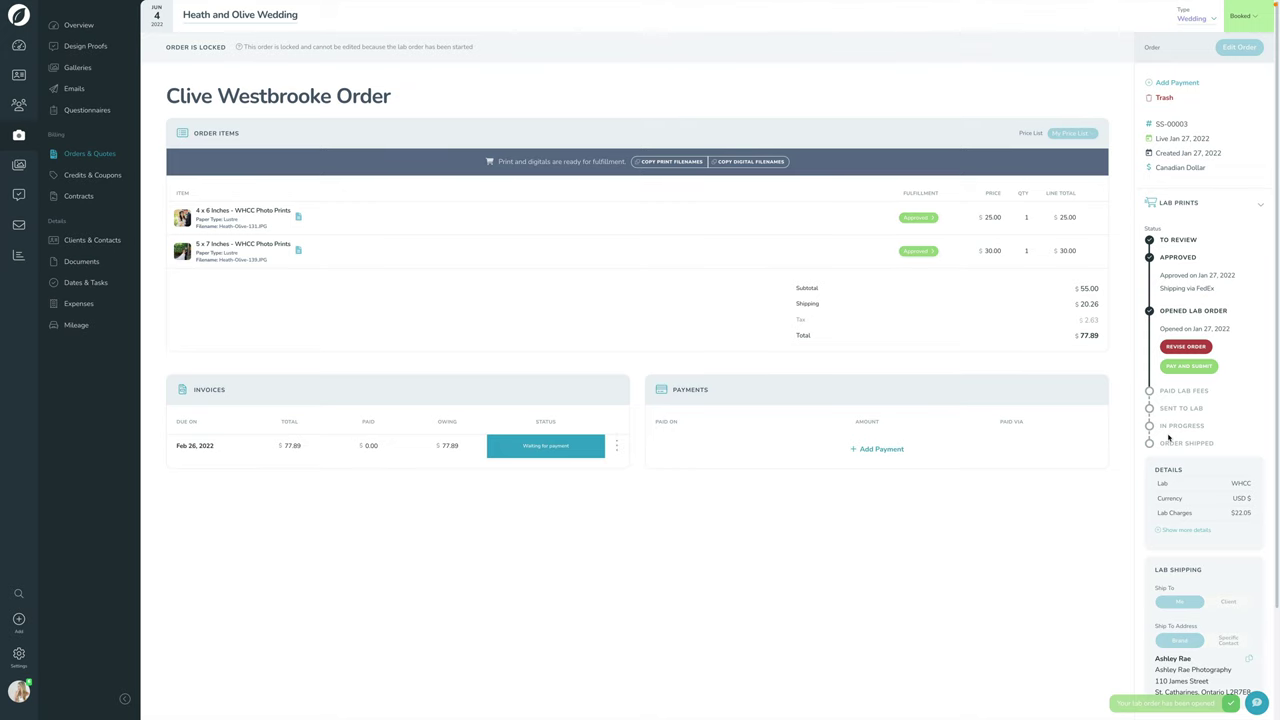
- Expand the Lab Charges breakdown to review it, then hide it again
{"action": "scroll", "coordinate": [1168, 436], "scroll_direction": "down", "scroll_amount": 1}
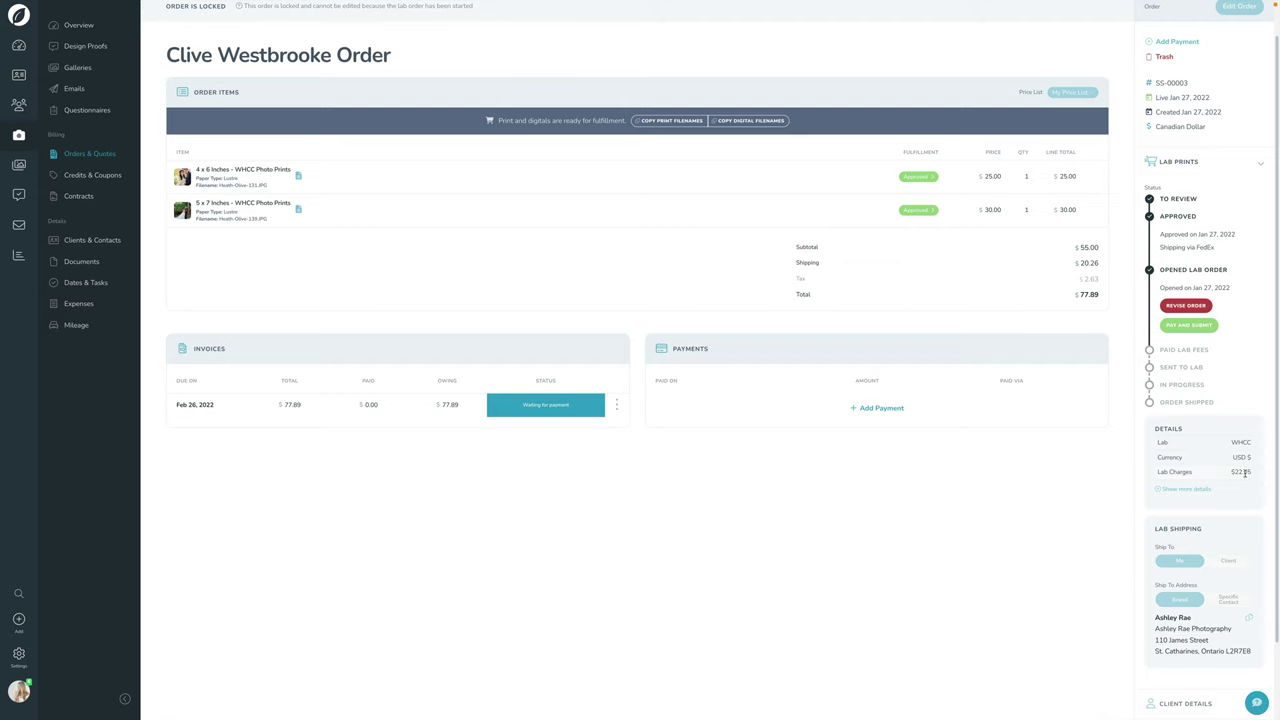
{"action": "left_click", "coordinate": [1180, 489]}
{"action": "scroll", "coordinate": [1183, 474], "scroll_direction": "down", "scroll_amount": 1}
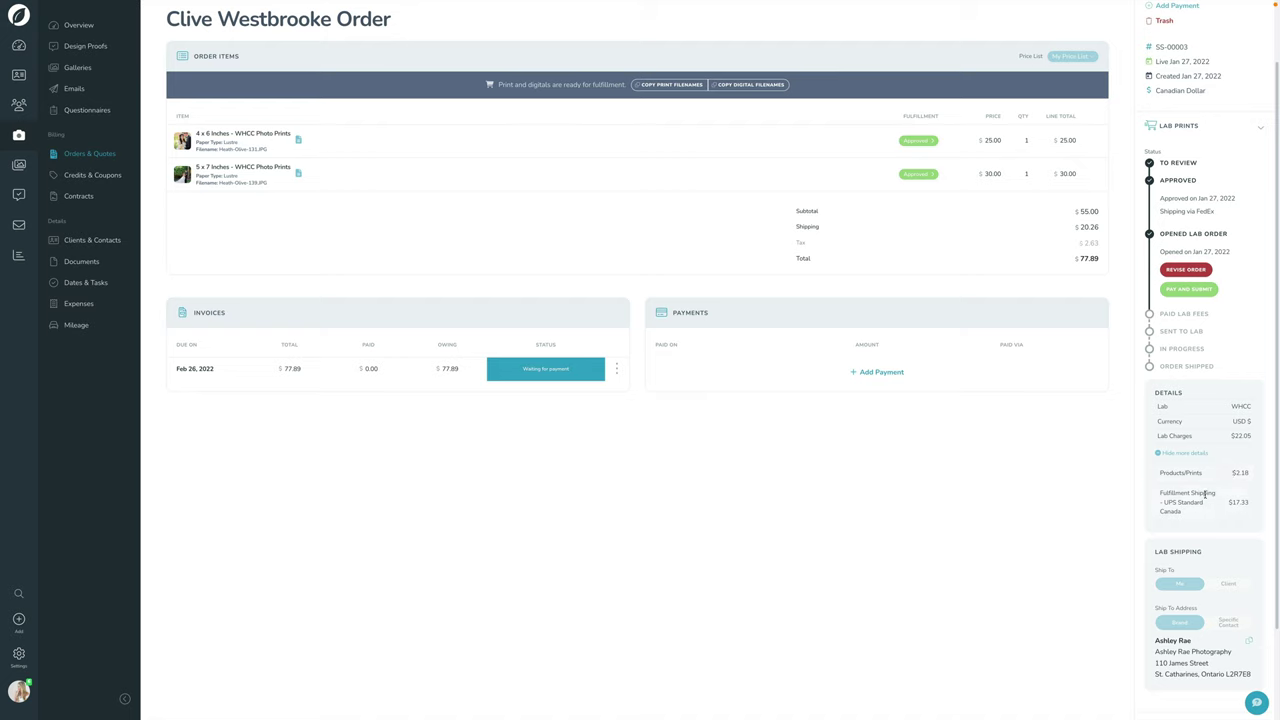
{"action": "left_click", "coordinate": [1180, 455]}
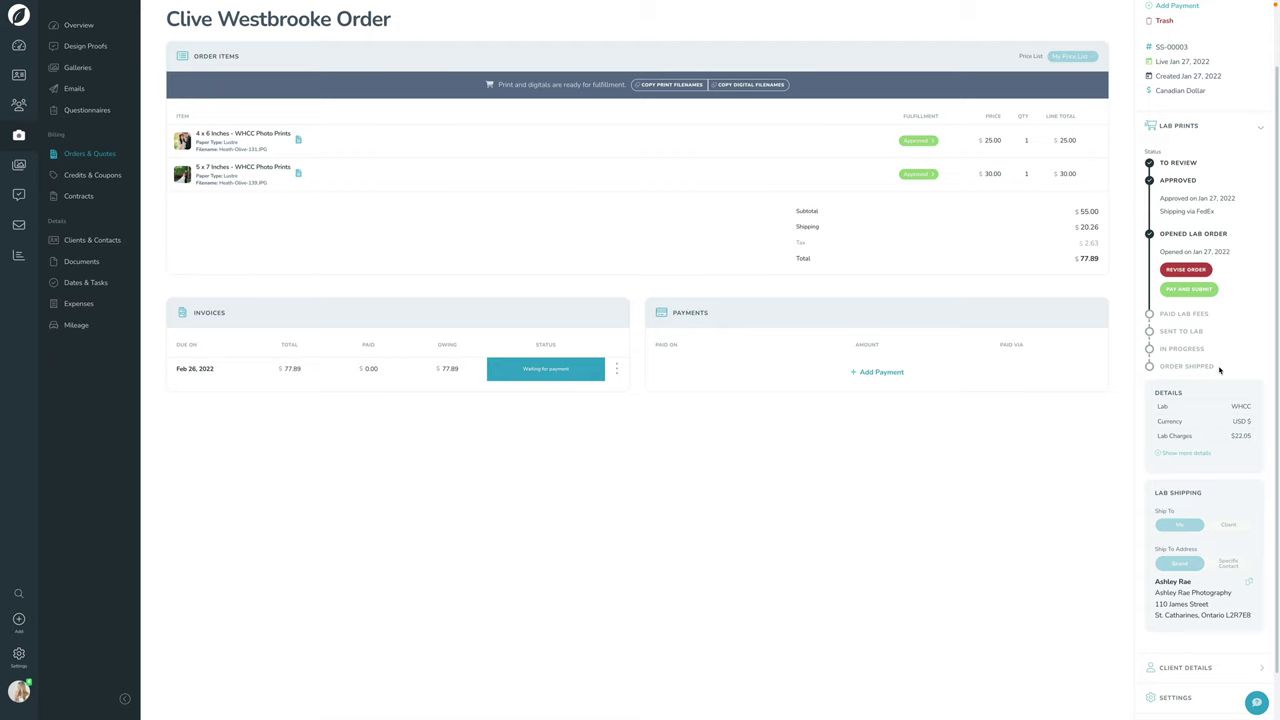
- Return to the wedding project's Orders & Quotes list
{"action": "scroll", "coordinate": [1219, 370], "scroll_direction": "up", "scroll_amount": 1}
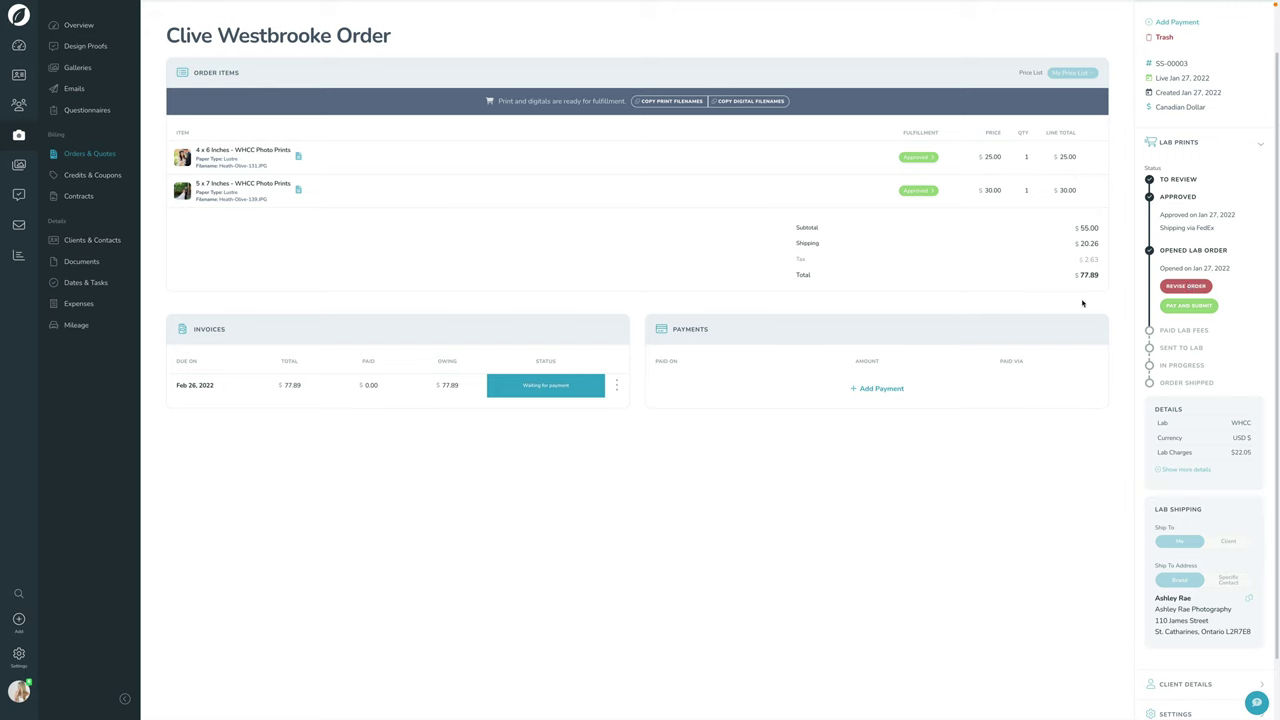
{"action": "left_click", "coordinate": [1187, 287]}
{"action": "scroll", "coordinate": [889, 293], "scroll_direction": "up", "scroll_amount": 1}
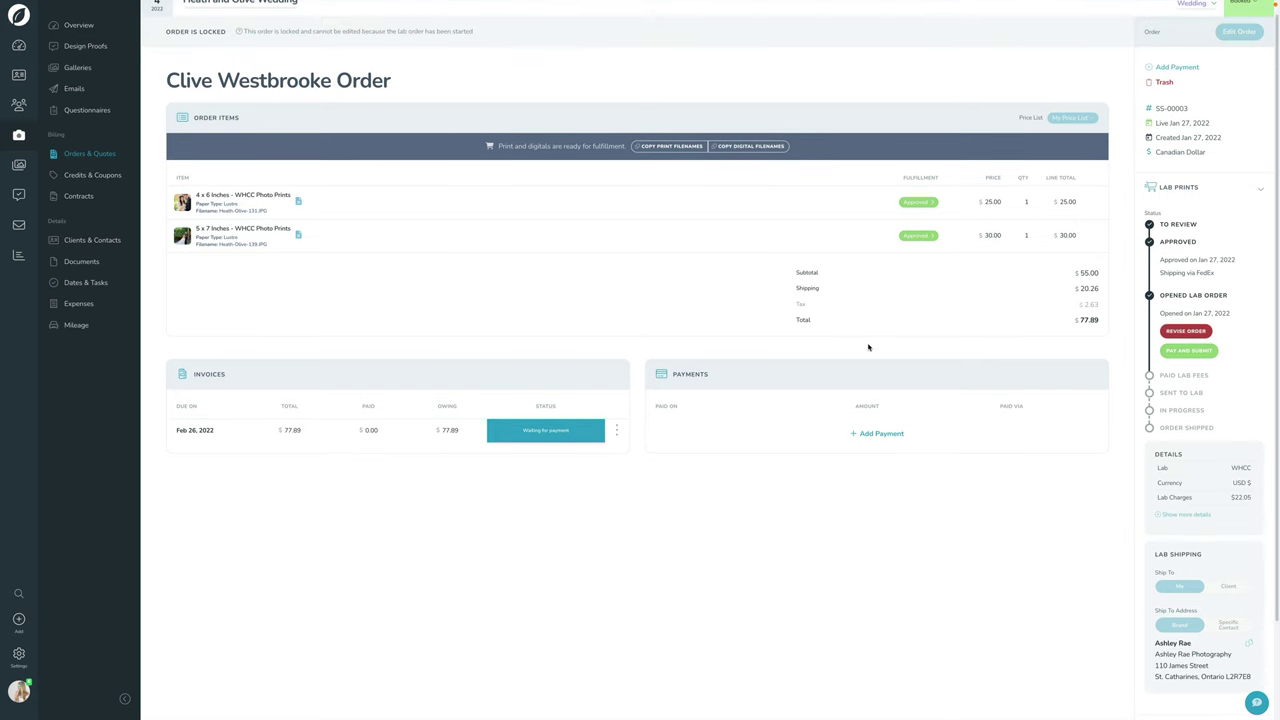
{"action": "scroll", "coordinate": [868, 347], "scroll_direction": "up", "scroll_amount": 1}
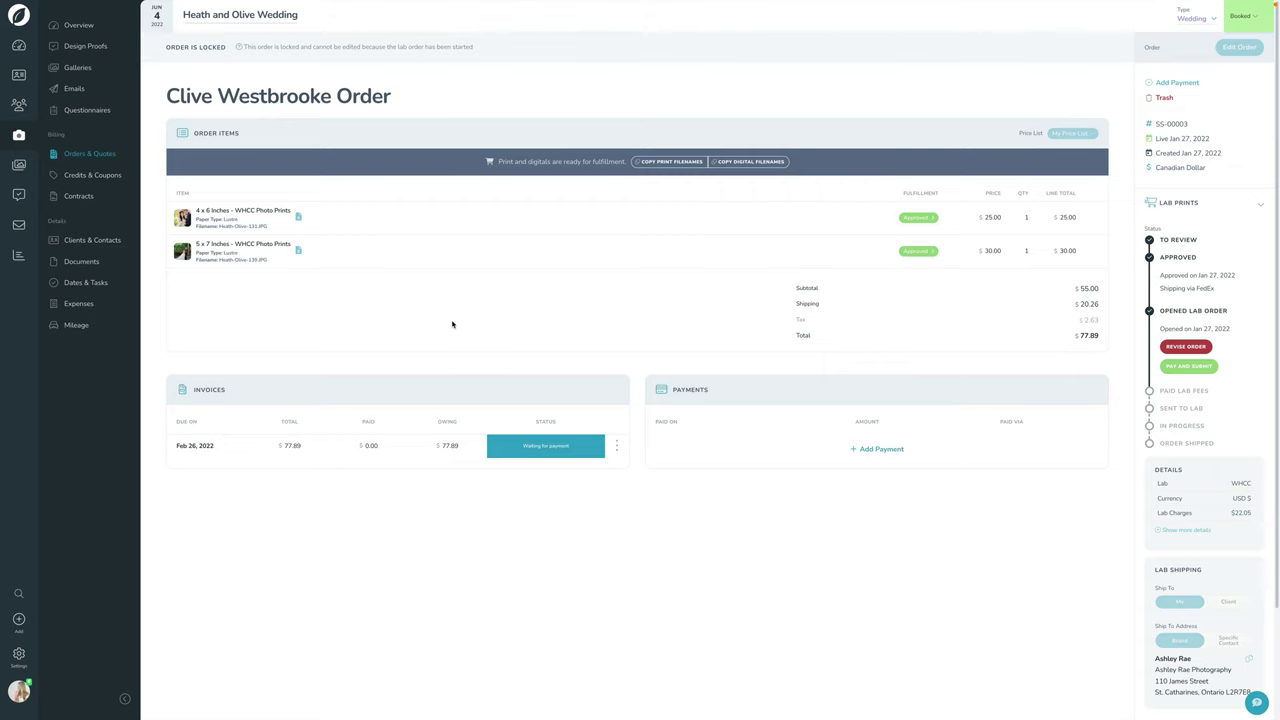
{"action": "left_click", "coordinate": [75, 156]}
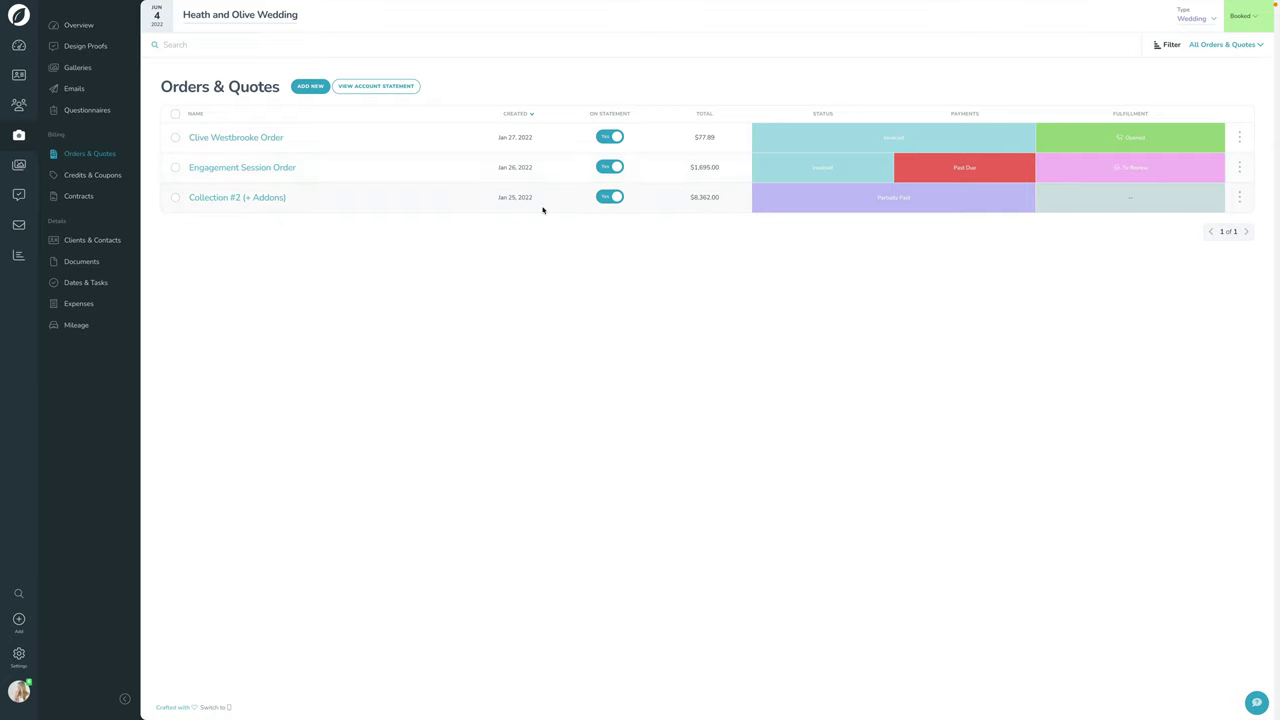
- Go to the Dashboard and open its Orders & Quotes list covering all three orders
{"action": "mouse_move", "coordinate": [238, 14]}
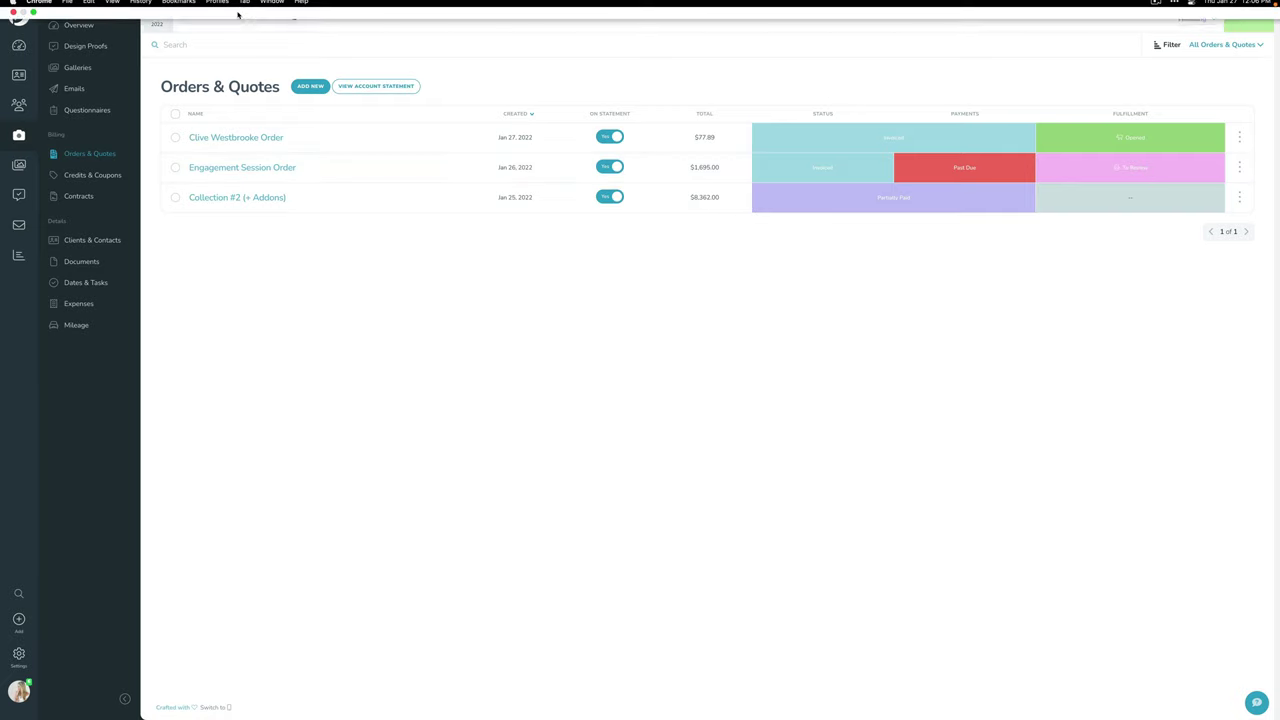
{"action": "left_click", "coordinate": [18, 46]}
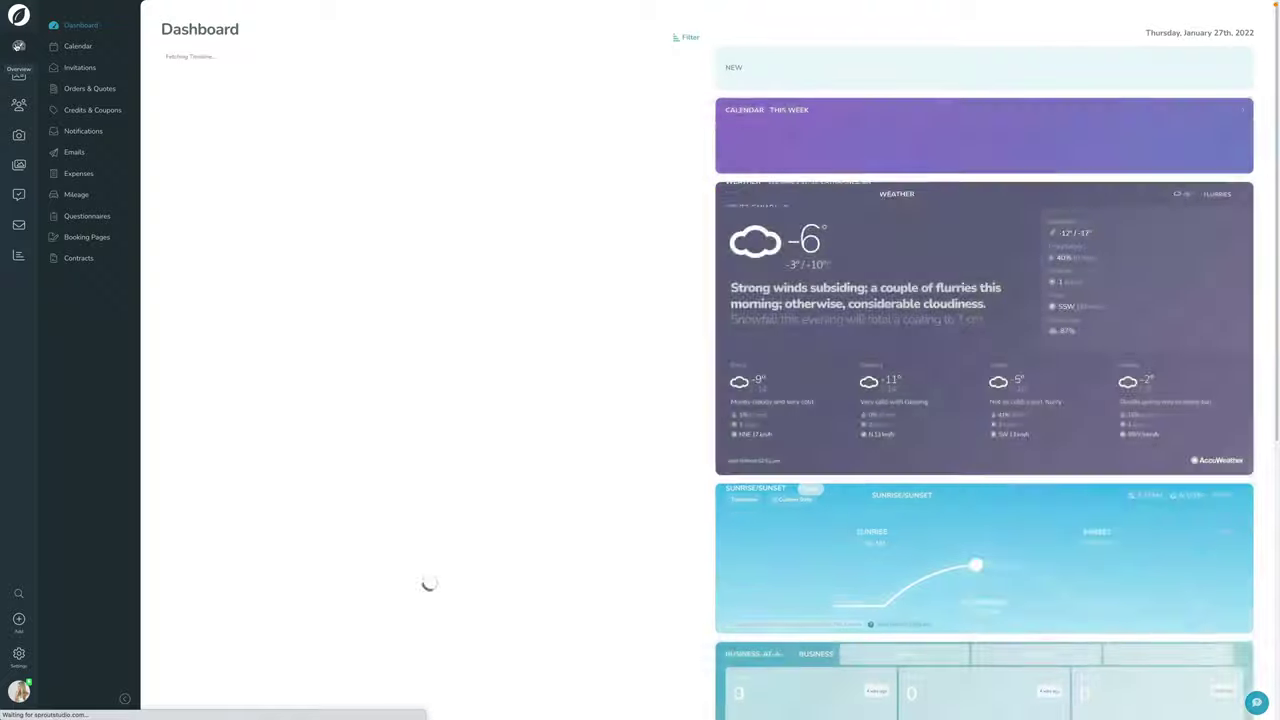
{"action": "left_click", "coordinate": [90, 89]}
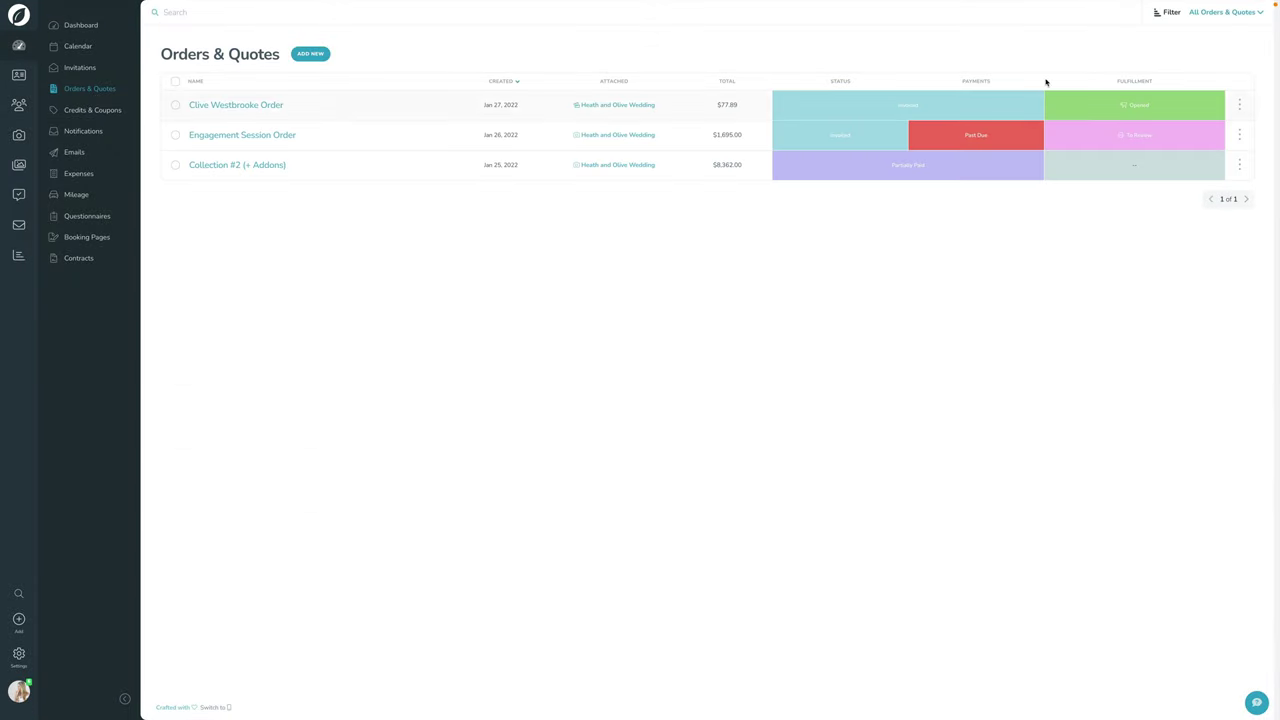